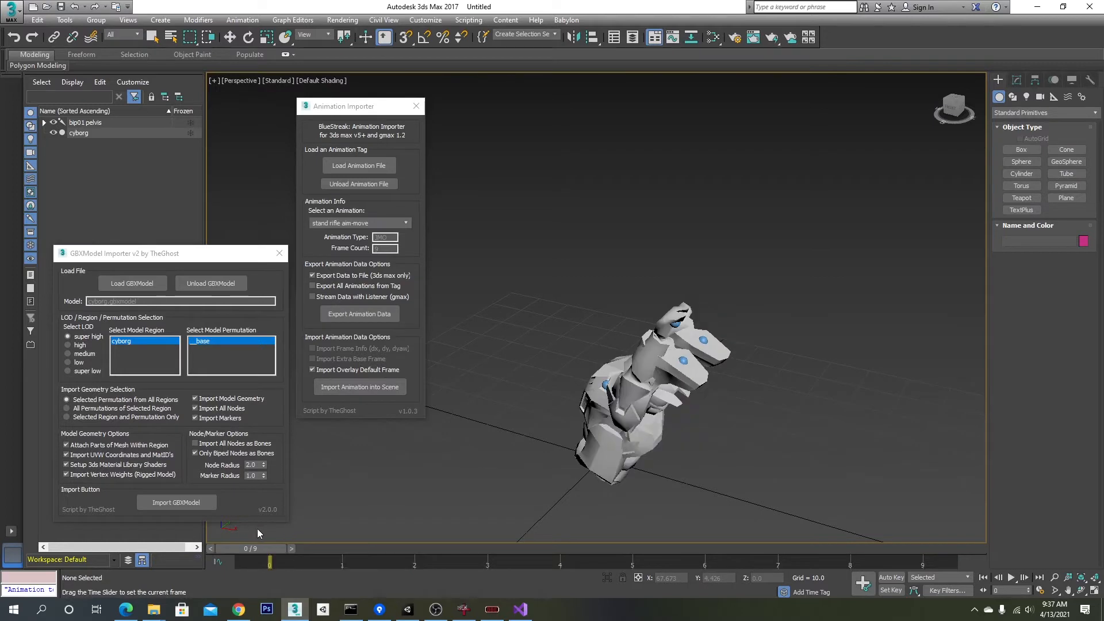
left_click_drag(257, 529, 225, 548)
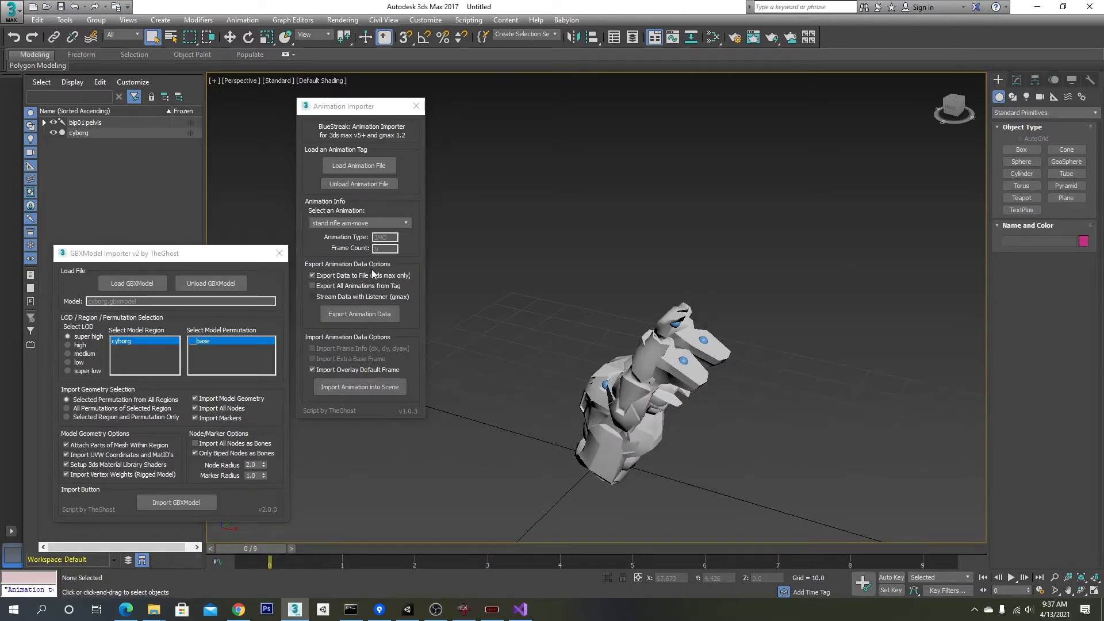
left_click(371, 226)
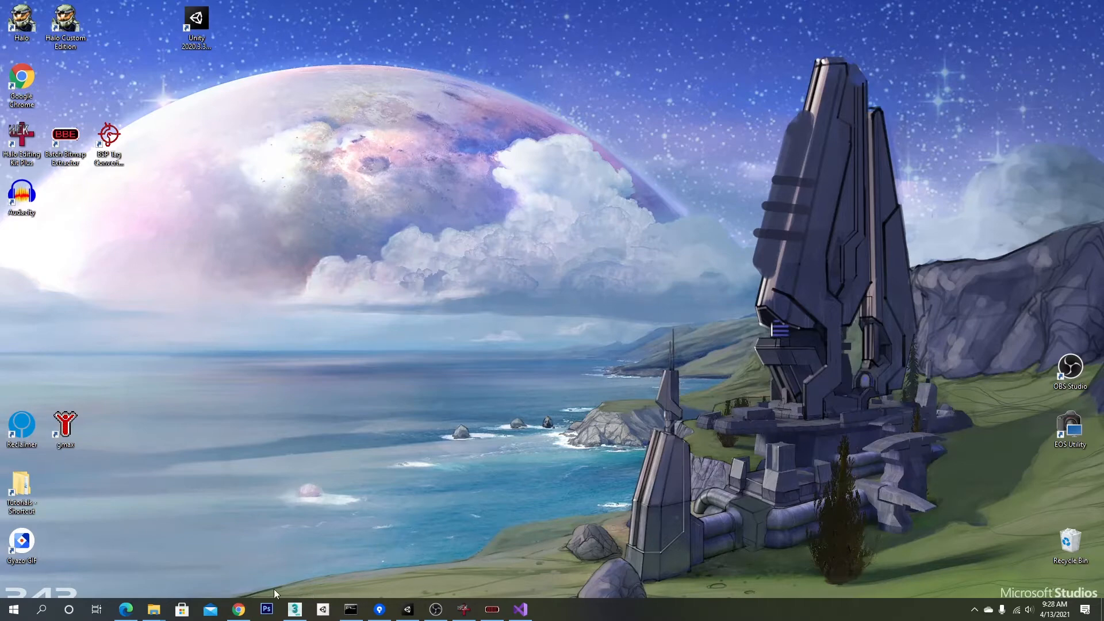
- Switch to Halo Editing Kit Plus, inspect the cyborg and cyborg_mp folders under characters, and put the window away
left_click(464, 609)
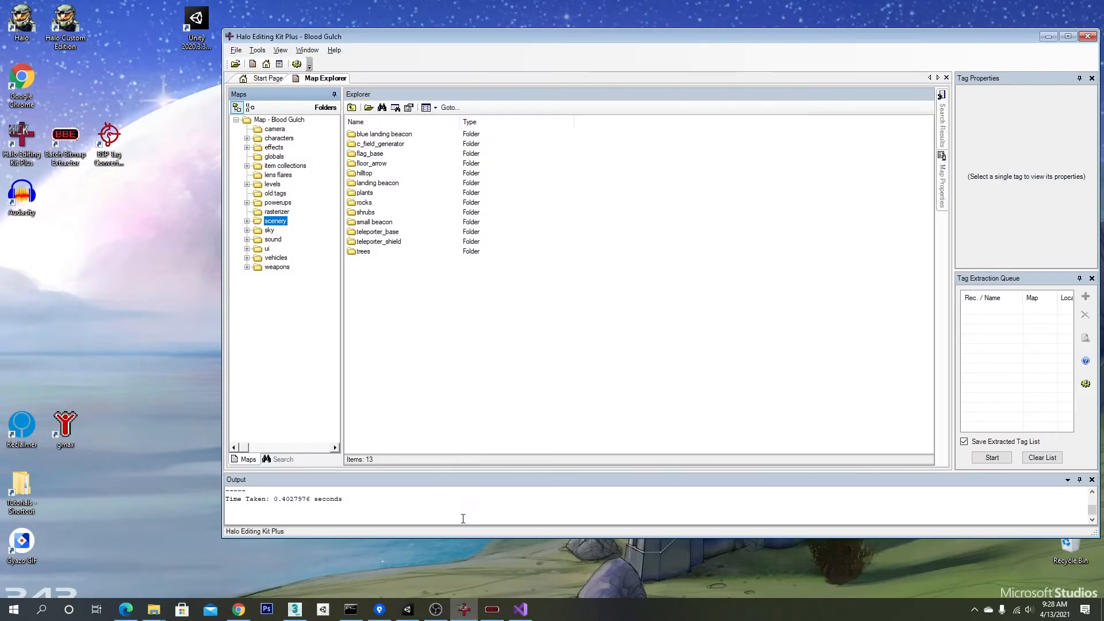
left_click(278, 139)
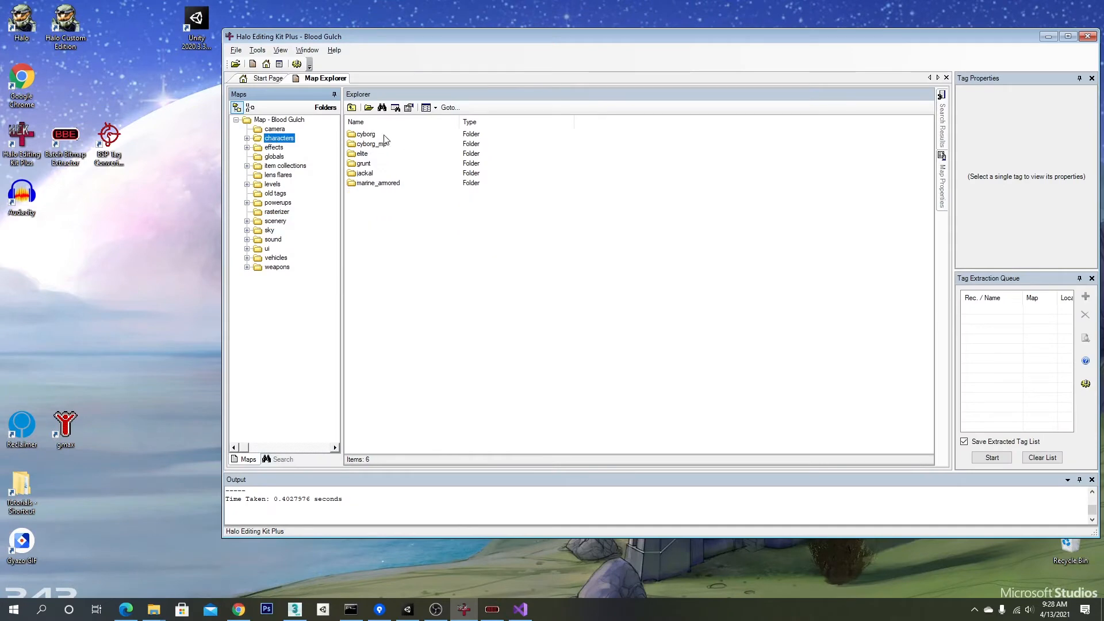
left_click(364, 134)
left_click(372, 145)
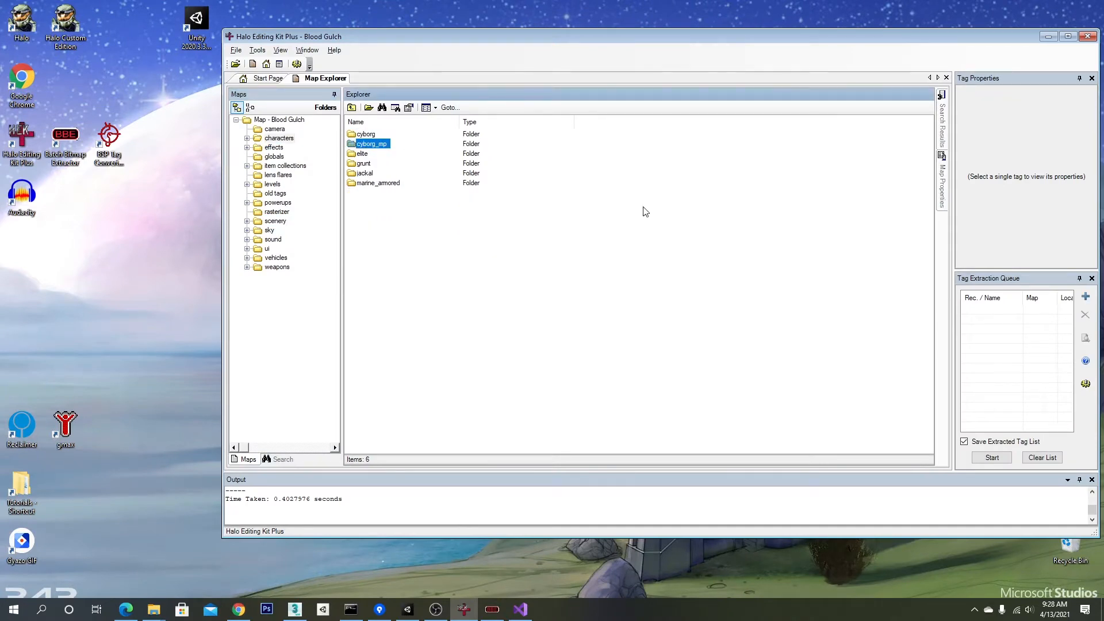
left_click(1048, 36)
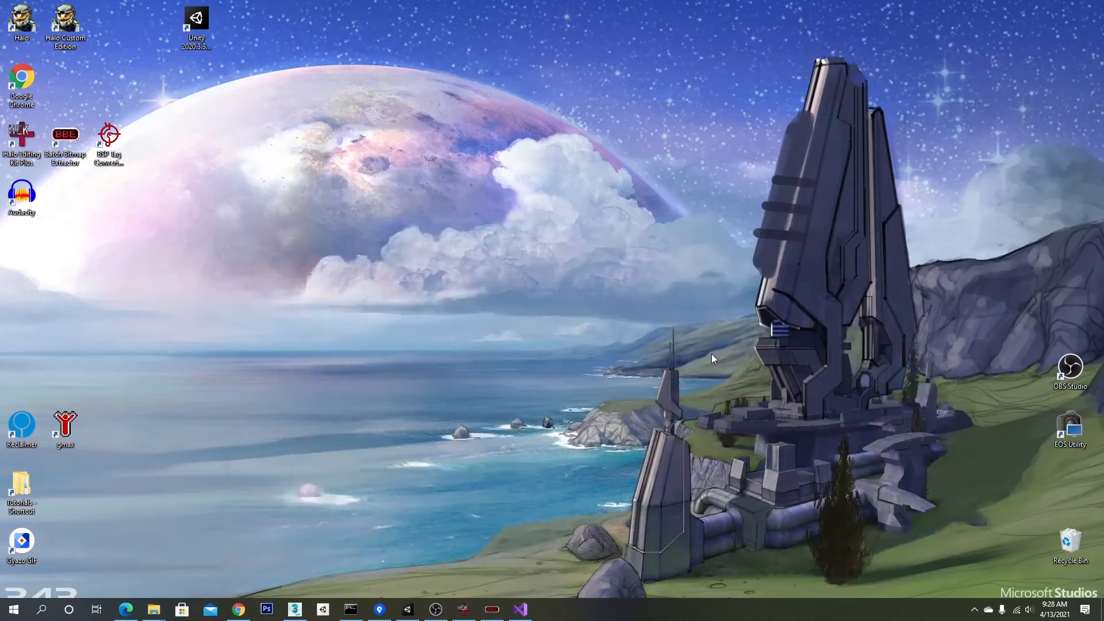
- Switch to Bitmap Batch Extractor and add all bitmap tags from the characters\cyborg\bitmaps folder
left_click(493, 610)
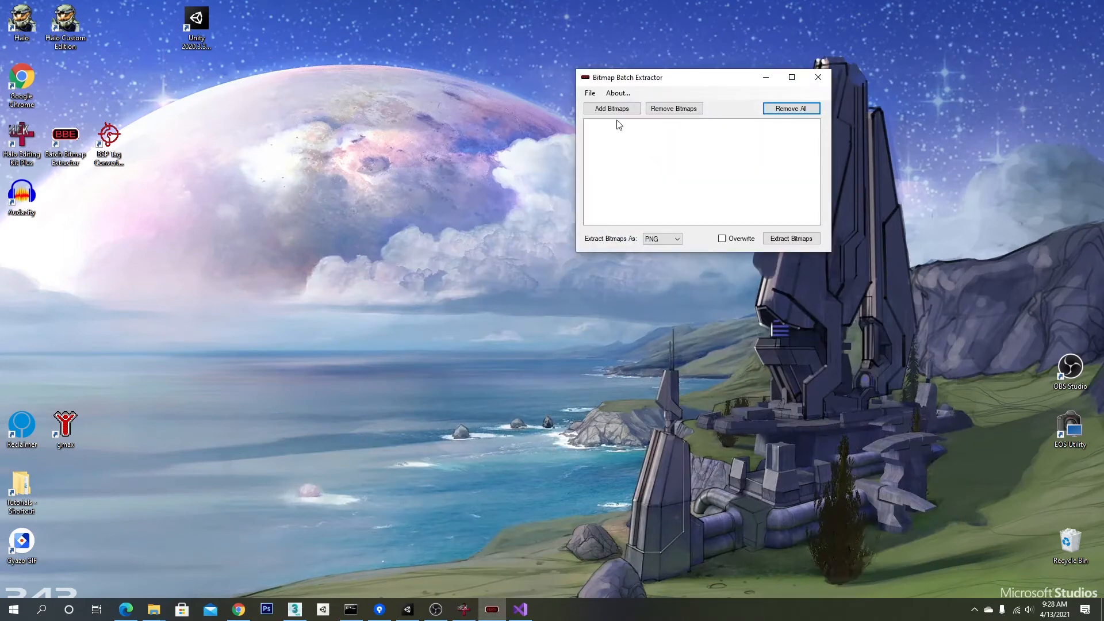
left_click(621, 112)
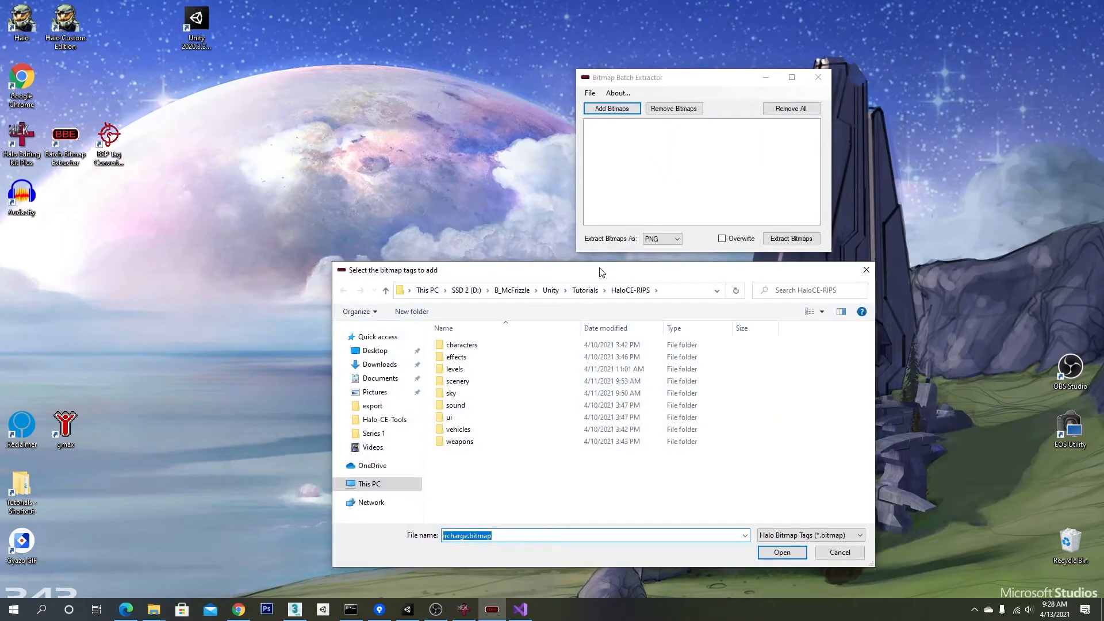
double_click(467, 346)
double_click(460, 345)
double_click(460, 345)
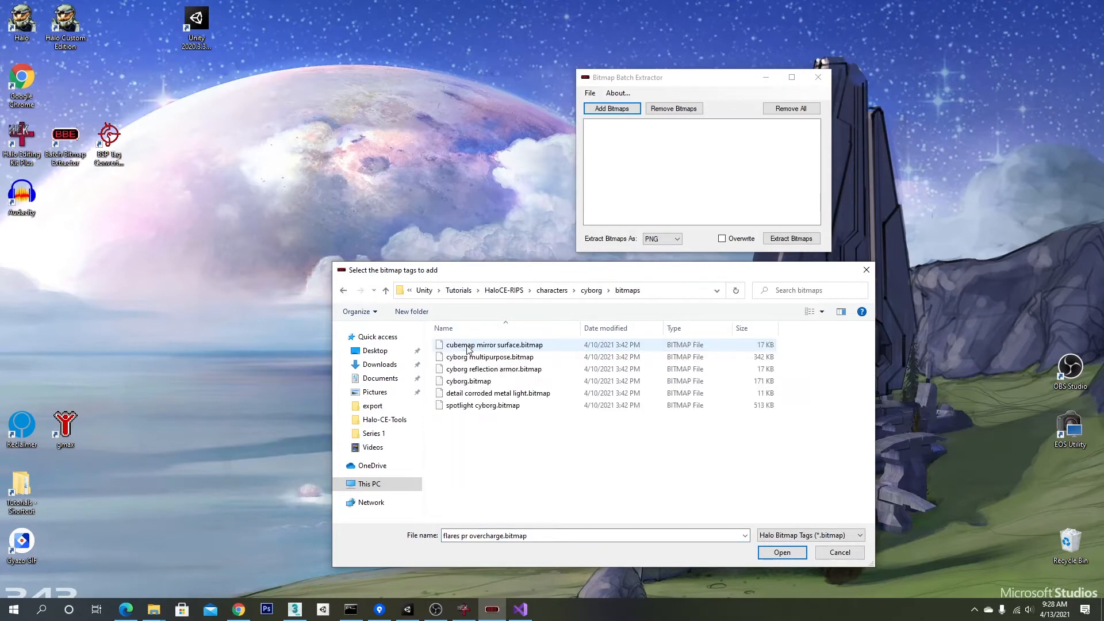
left_click_drag(495, 472, 464, 342)
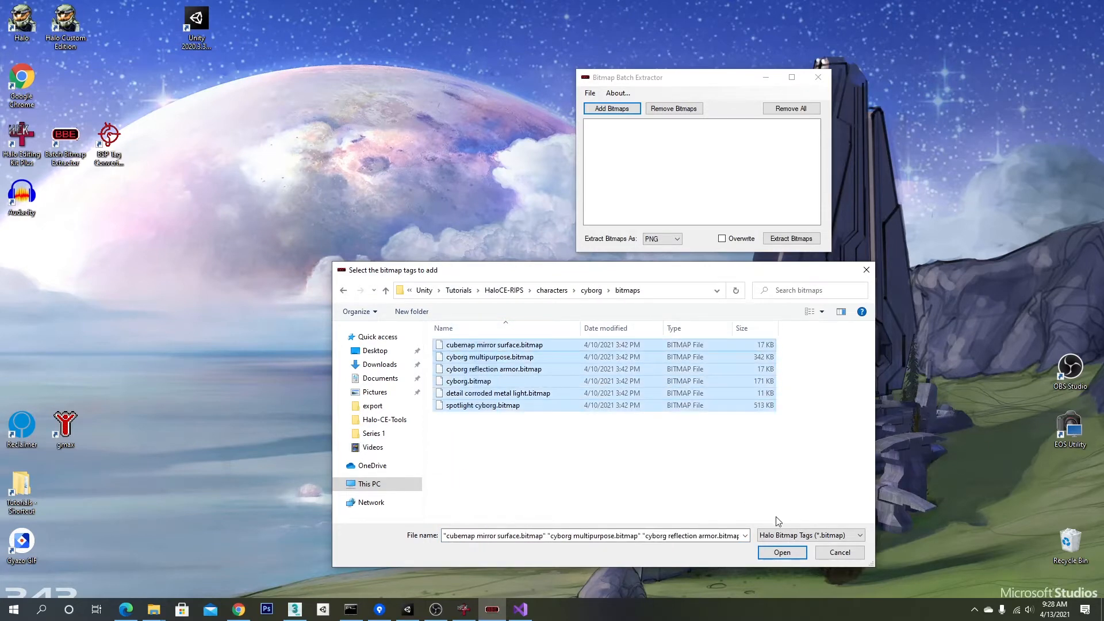
left_click(783, 552)
- Add cyborg hands multipurpose.bitmap and cyborg hands.bitmap from the characters\cyborg\fp\bitmaps folder
left_click(610, 108)
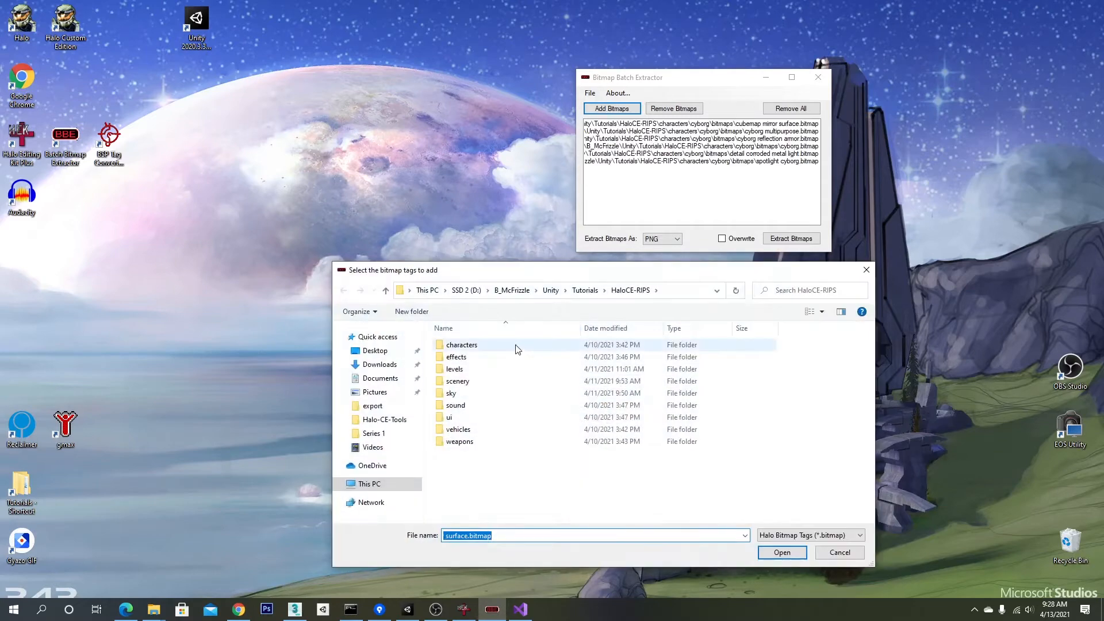
double_click(462, 345)
double_click(460, 345)
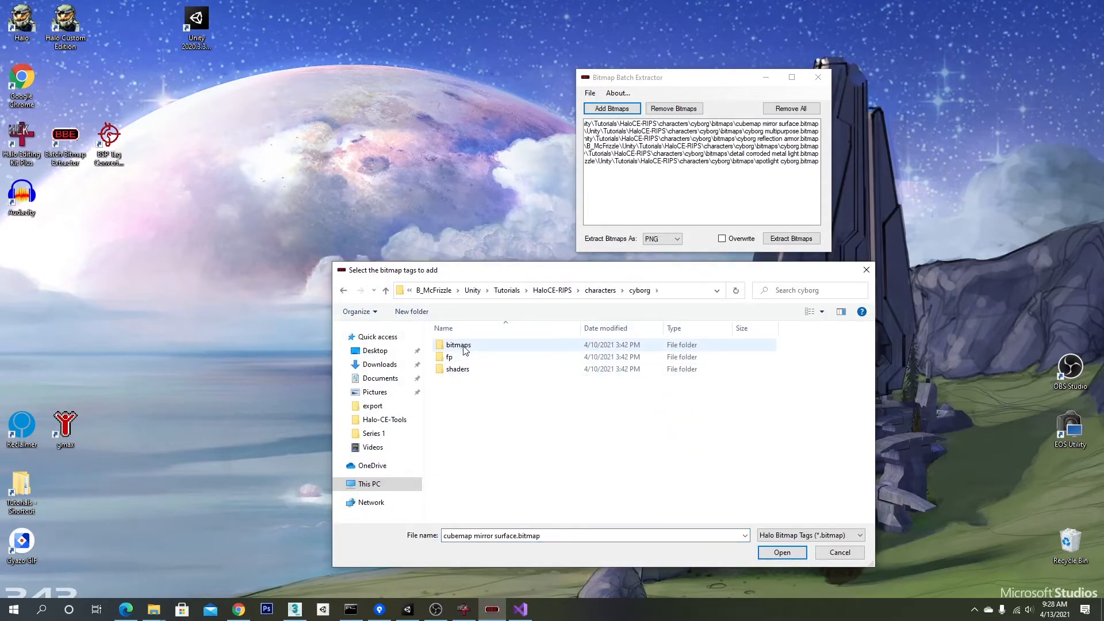
double_click(463, 357)
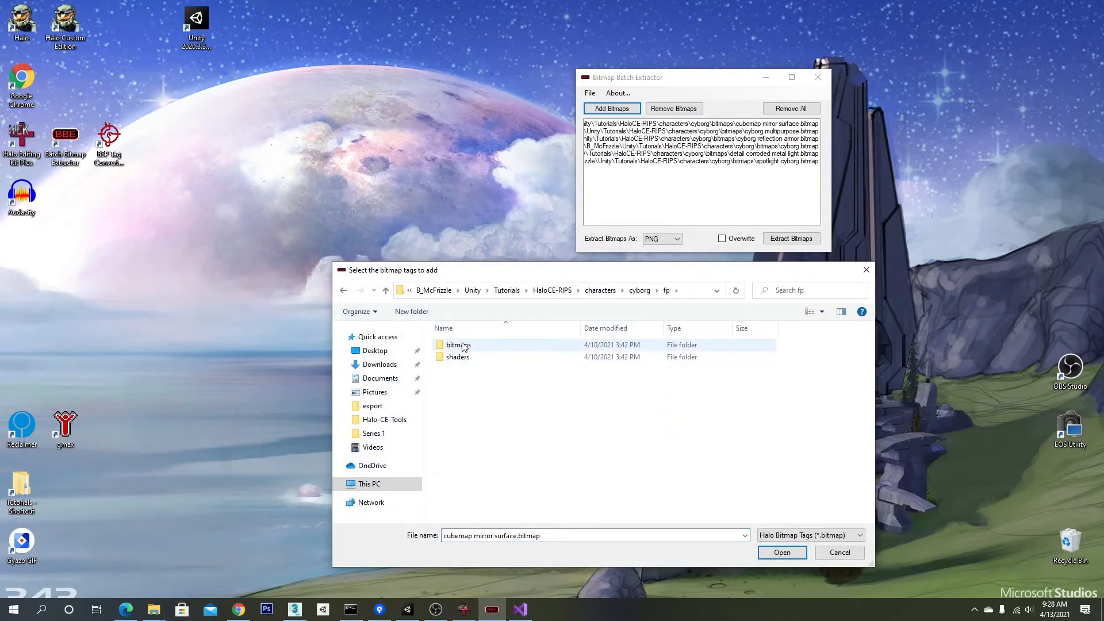
double_click(463, 345)
left_click_drag(507, 397, 489, 345)
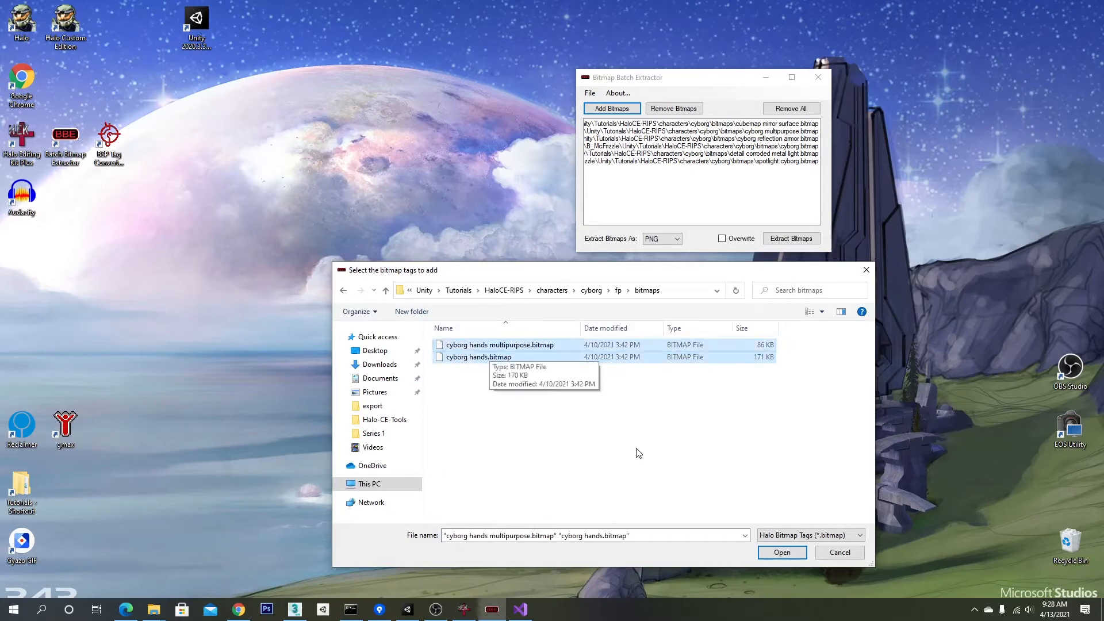
left_click(781, 553)
- Check the cyborg_mp, marine_armored and cyborg folders for further bitmap tags, and leave the file selection without adding any
left_click(611, 108)
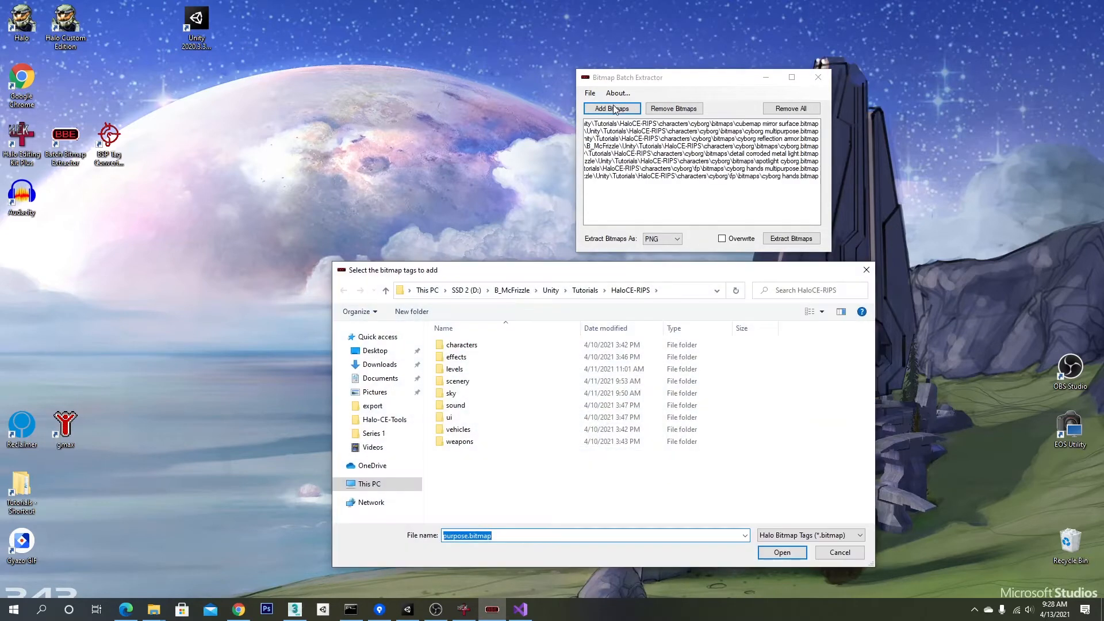
double_click(460, 345)
double_click(469, 358)
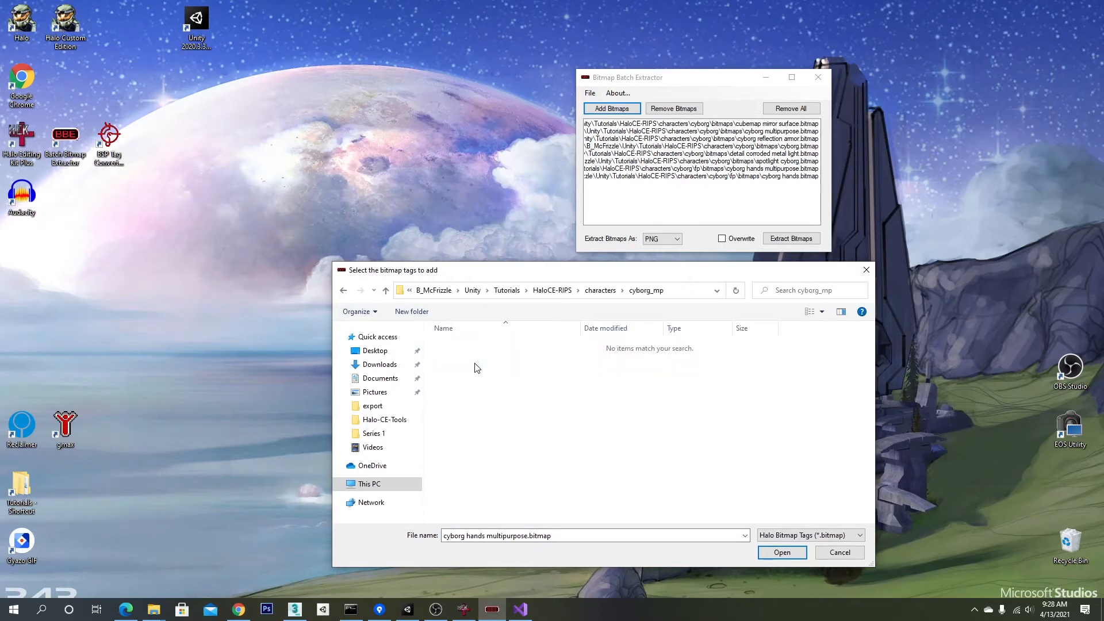
left_click(609, 291)
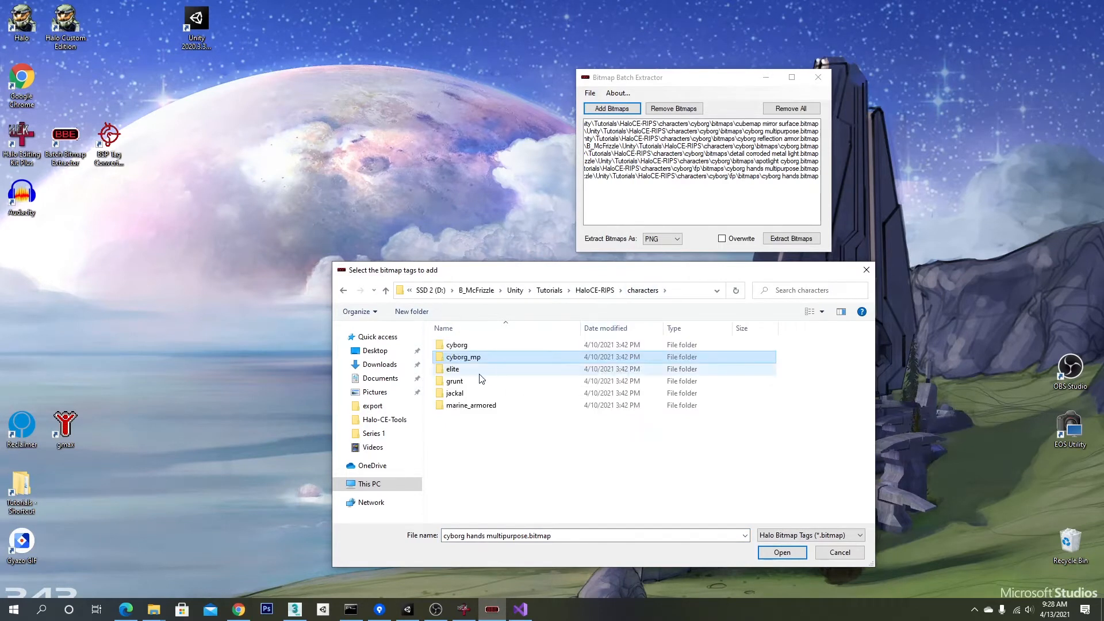
double_click(472, 406)
left_click(605, 292)
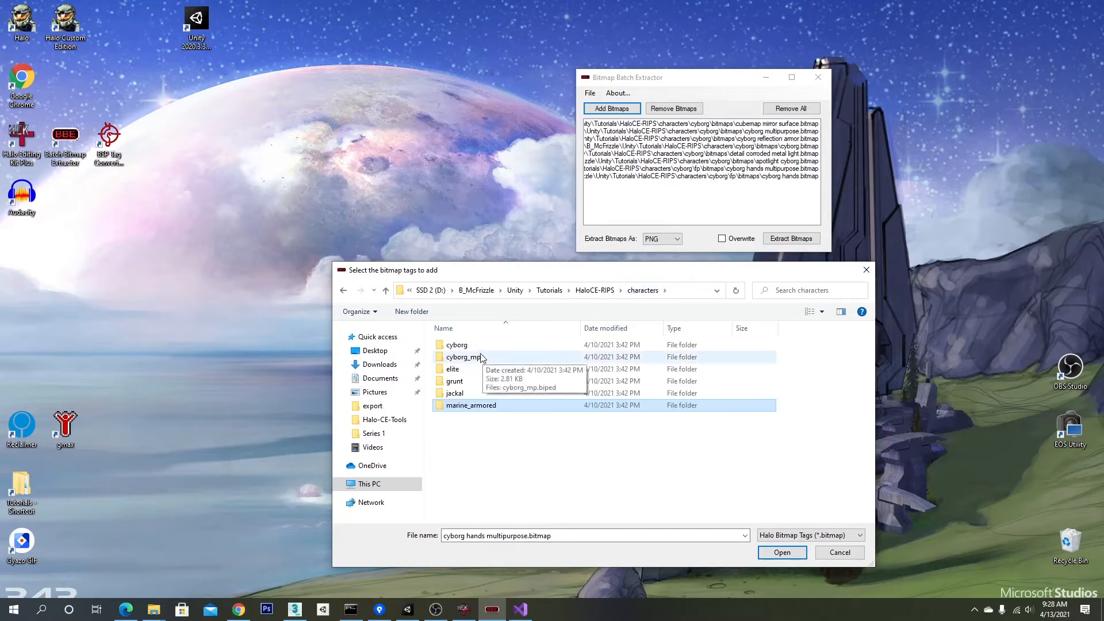
double_click(467, 346)
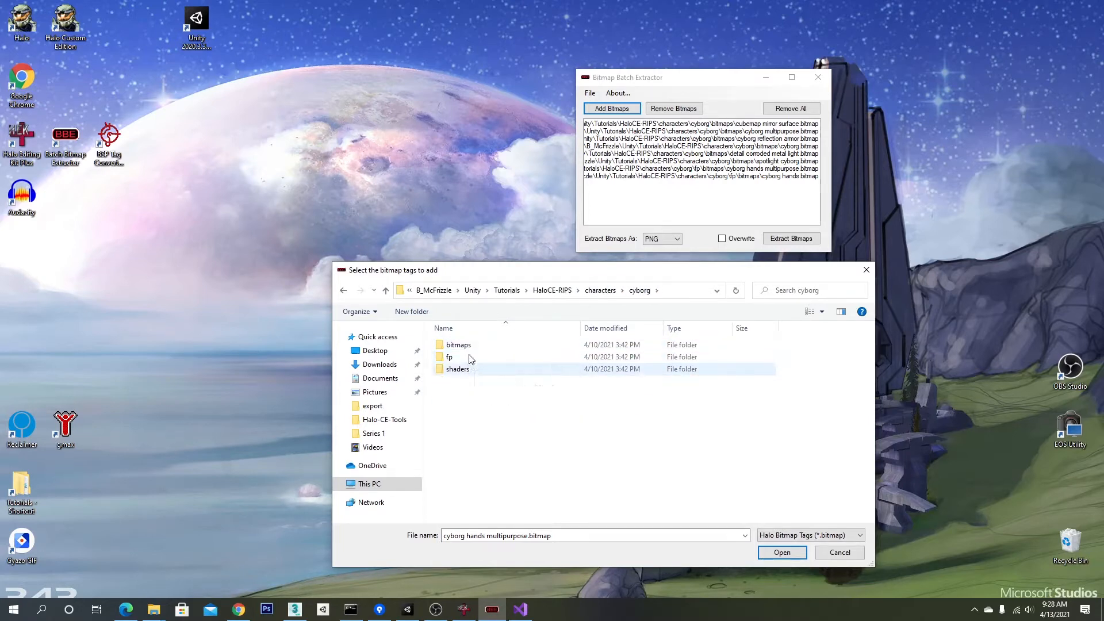
double_click(458, 345)
left_click(840, 553)
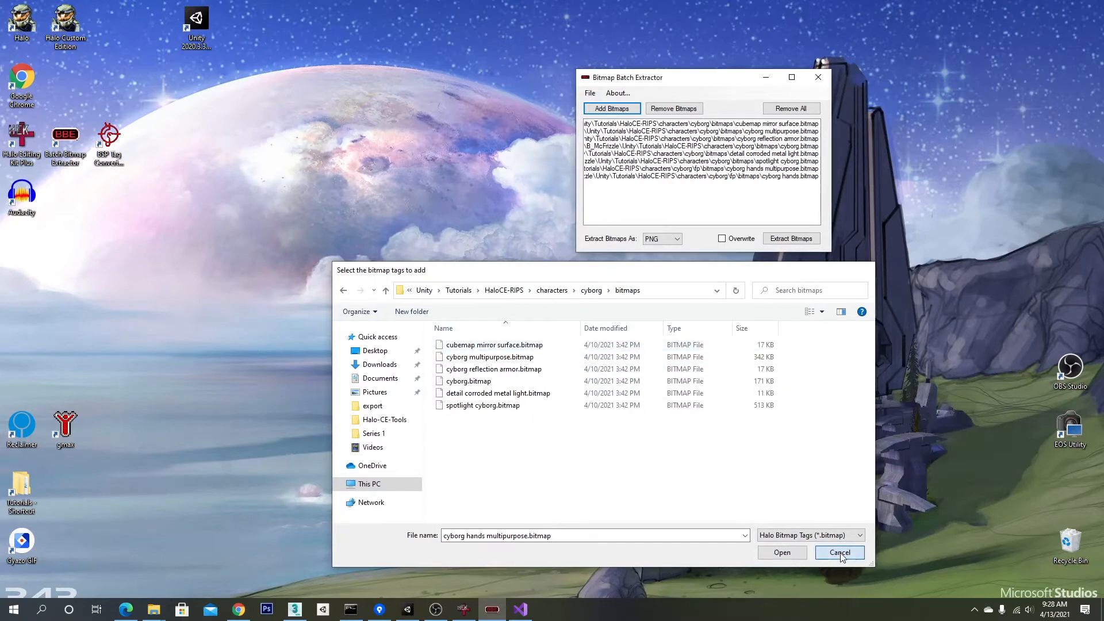
- Extract all listed bitmaps as PNG, dismiss the completion message and minimize the extractor
left_click(781, 237)
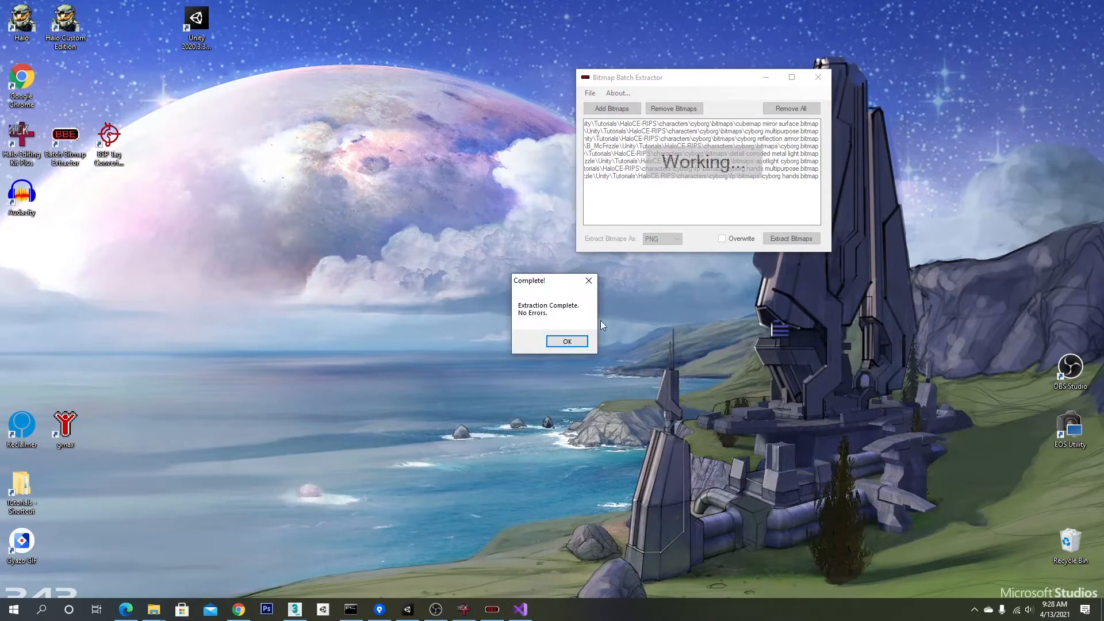
left_click(578, 342)
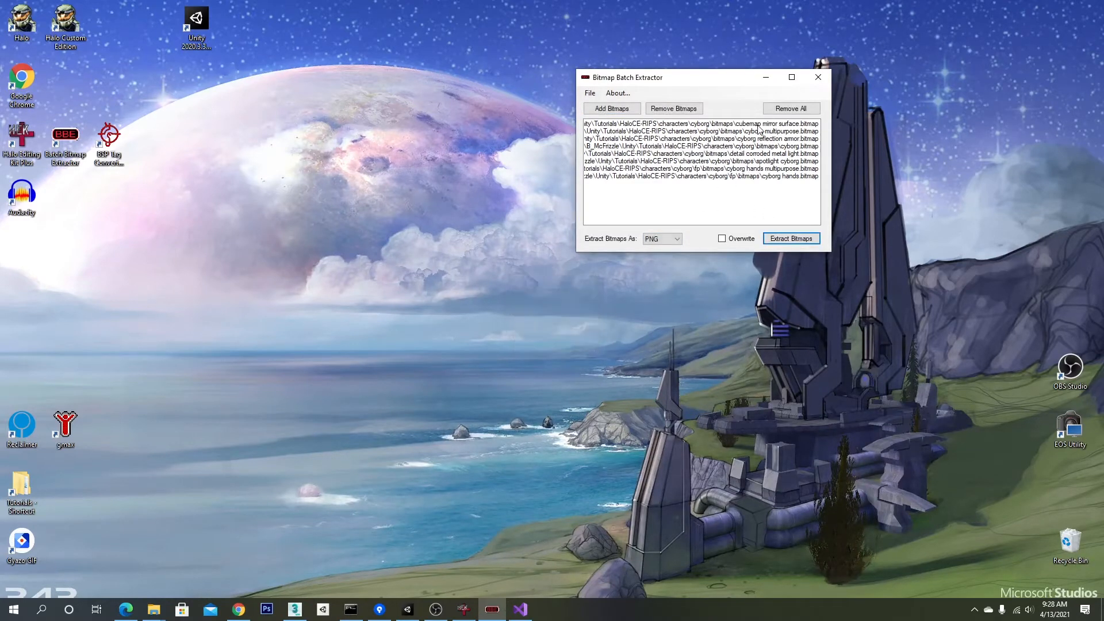
left_click(766, 78)
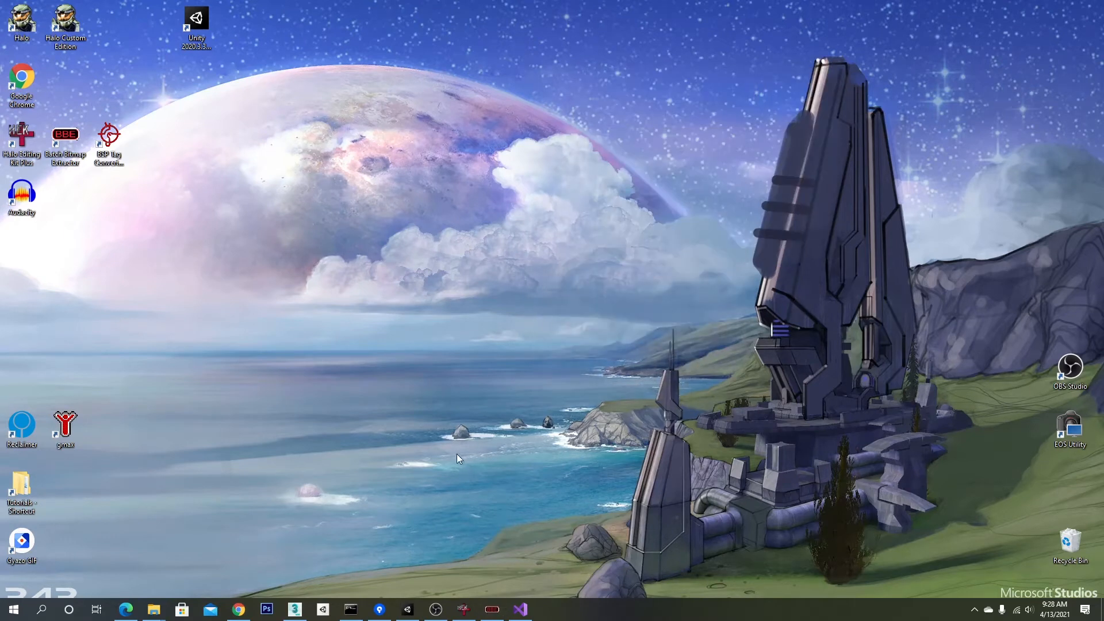
- Switch to File Explorer and open the characters\cyborg\bitmaps folder inside HaloCE-RIPS
left_click(154, 609)
left_click(56, 570)
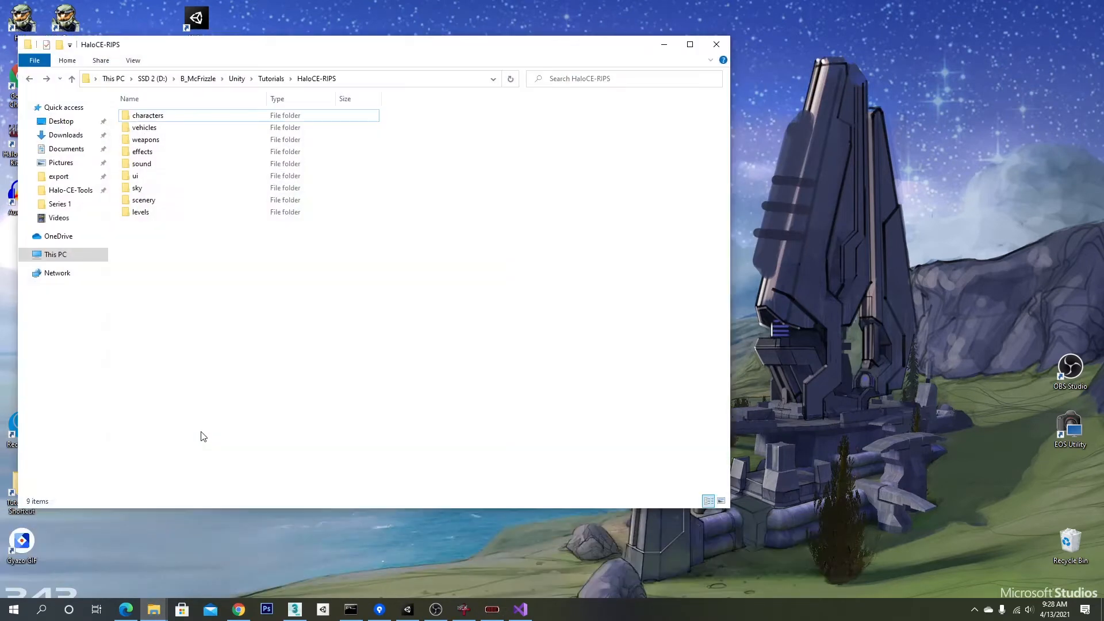
double_click(148, 115)
double_click(161, 115)
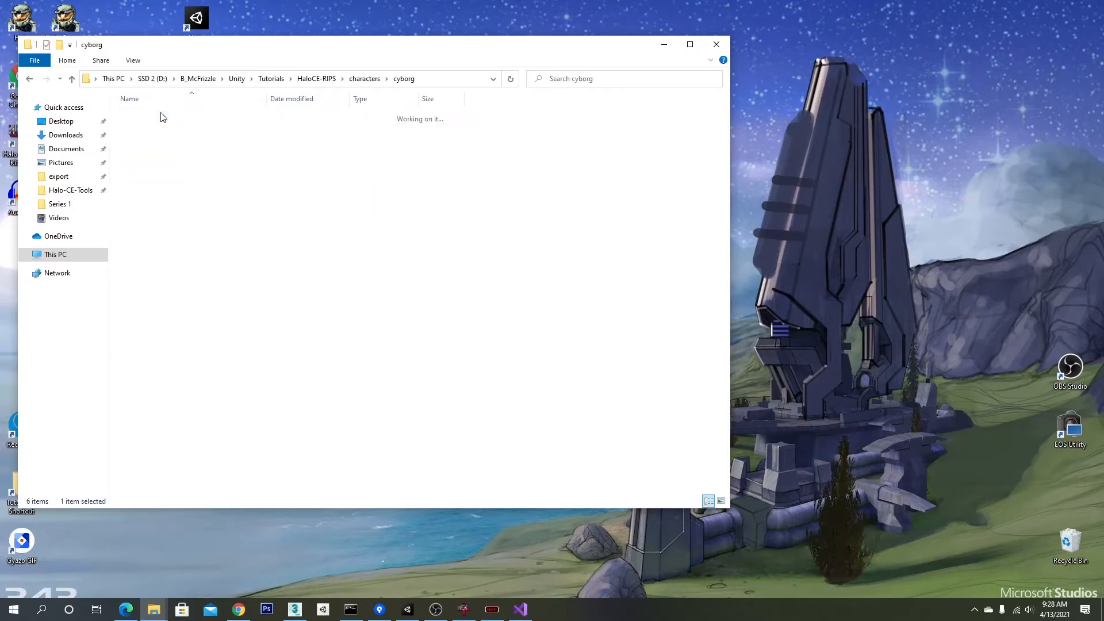
double_click(160, 119)
- Show the cyborg bitmaps folder as extra large icons and look through the extracted PNG textures
right_click(222, 364)
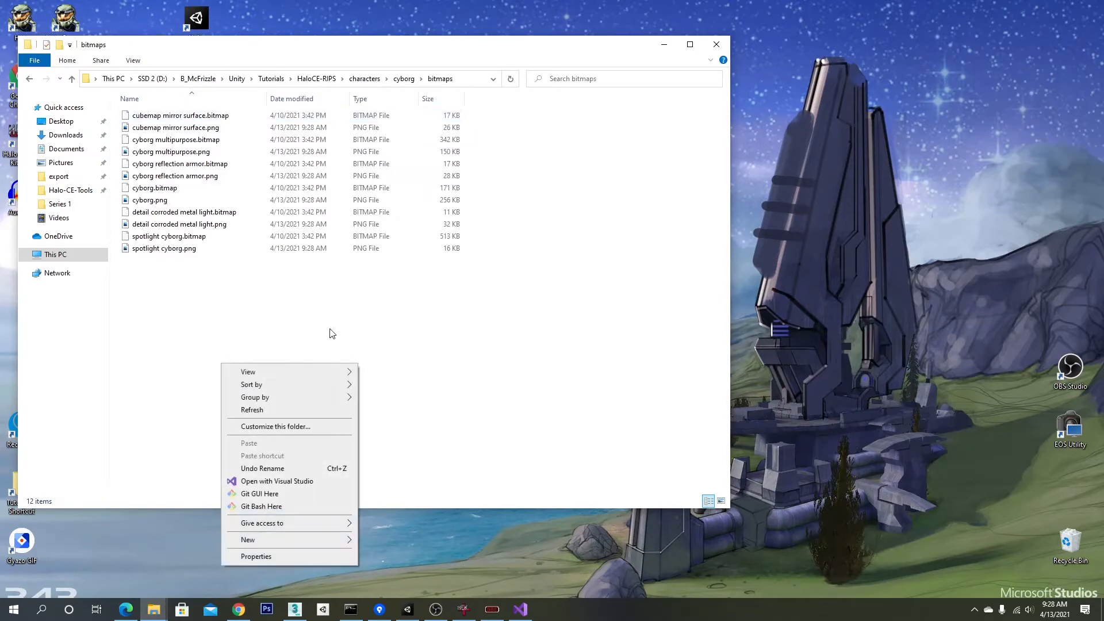
mouse_move(348, 374)
left_click(384, 384)
right_click(339, 312)
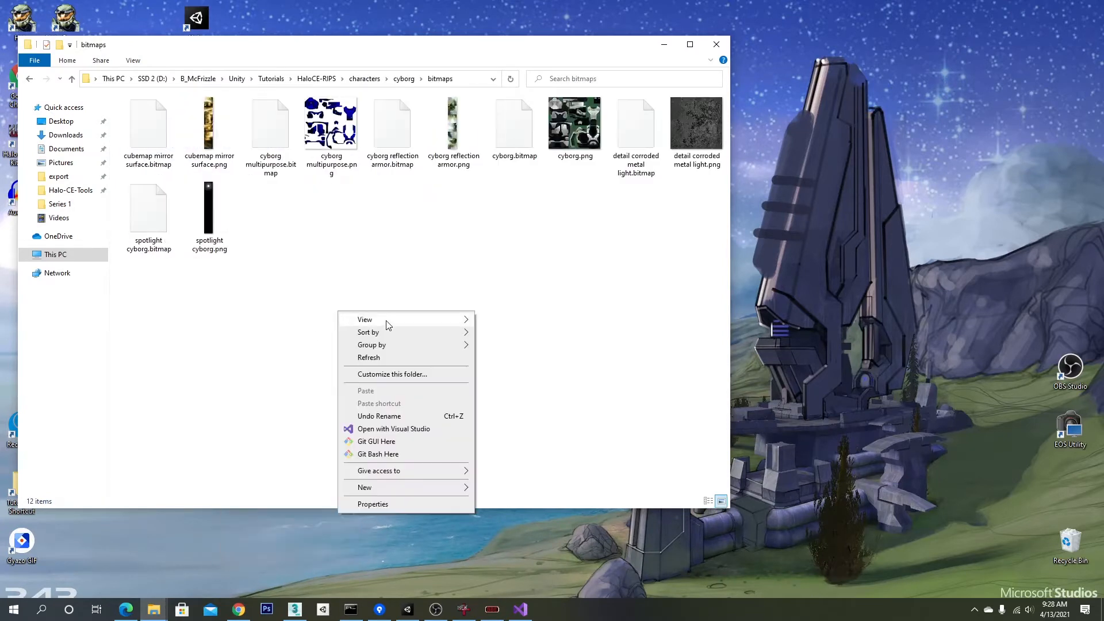
left_click(493, 332)
right_click(468, 320)
mouse_move(582, 326)
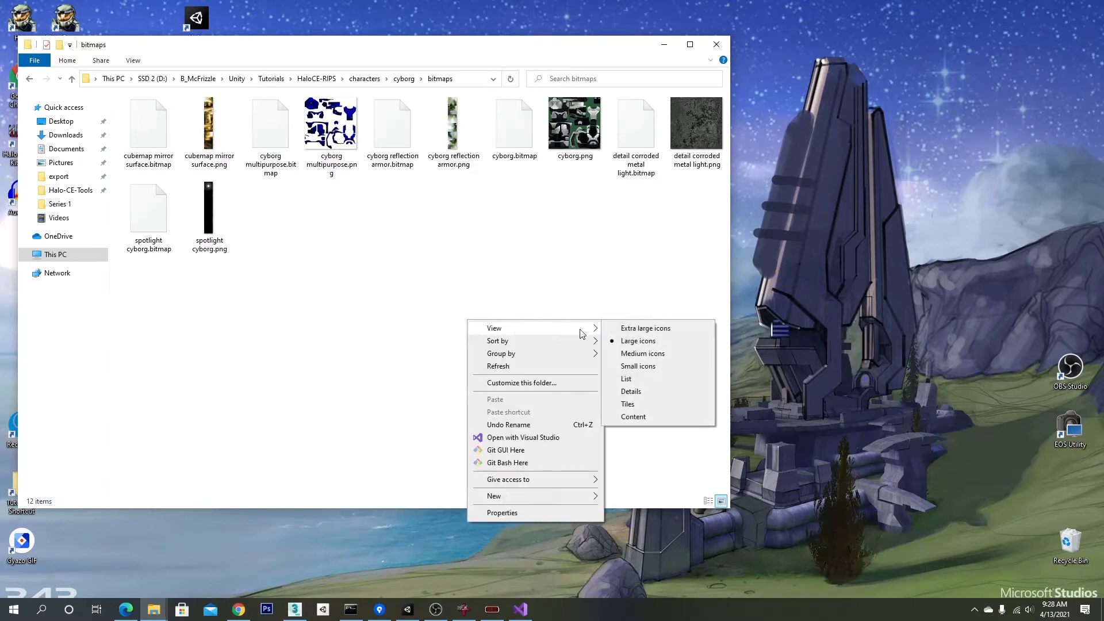
left_click(626, 329)
left_click_drag(724, 168, 675, 354)
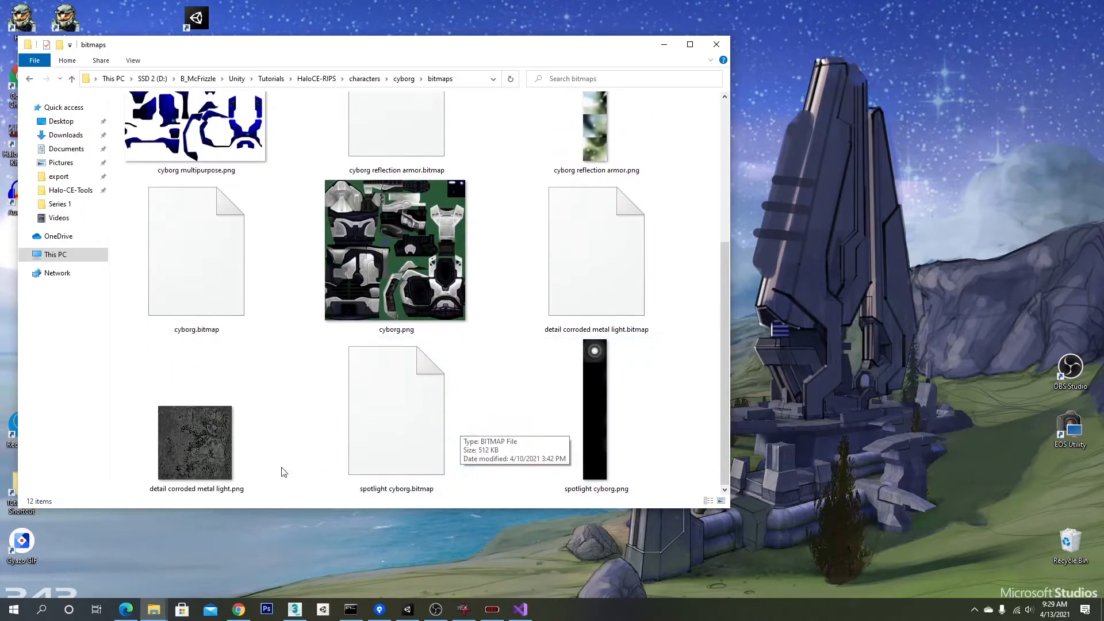
scroll(195, 457, "up", 4)
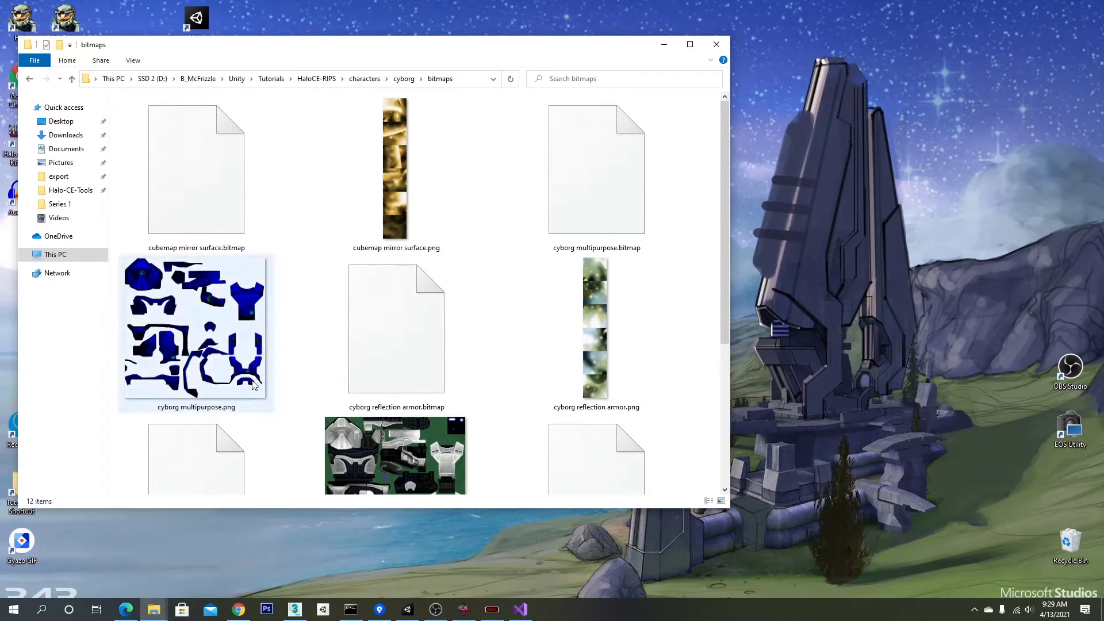
scroll(259, 382, "down", 4)
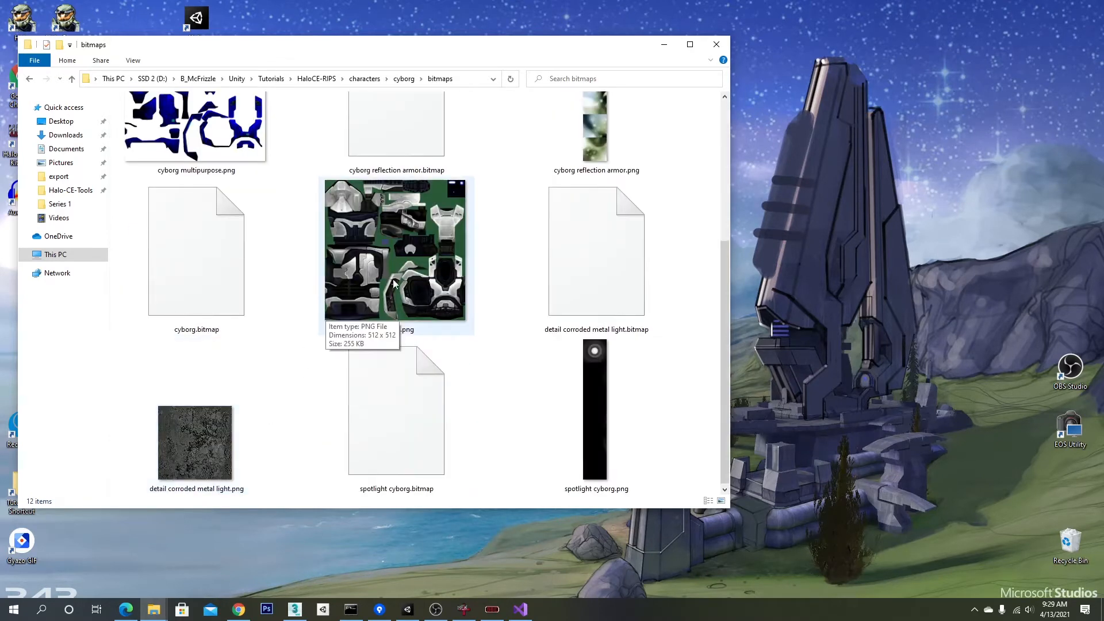
scroll(352, 321, "up", 4)
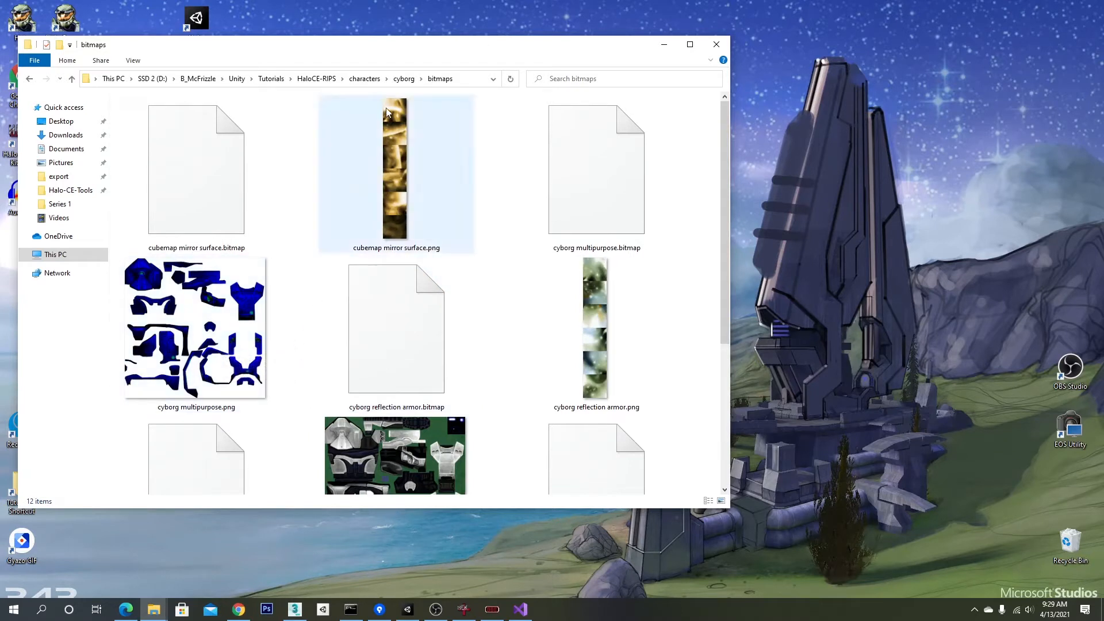
- Go to the characters\cyborg\fp\bitmaps folder and select cyborg hands.png
left_click(404, 78)
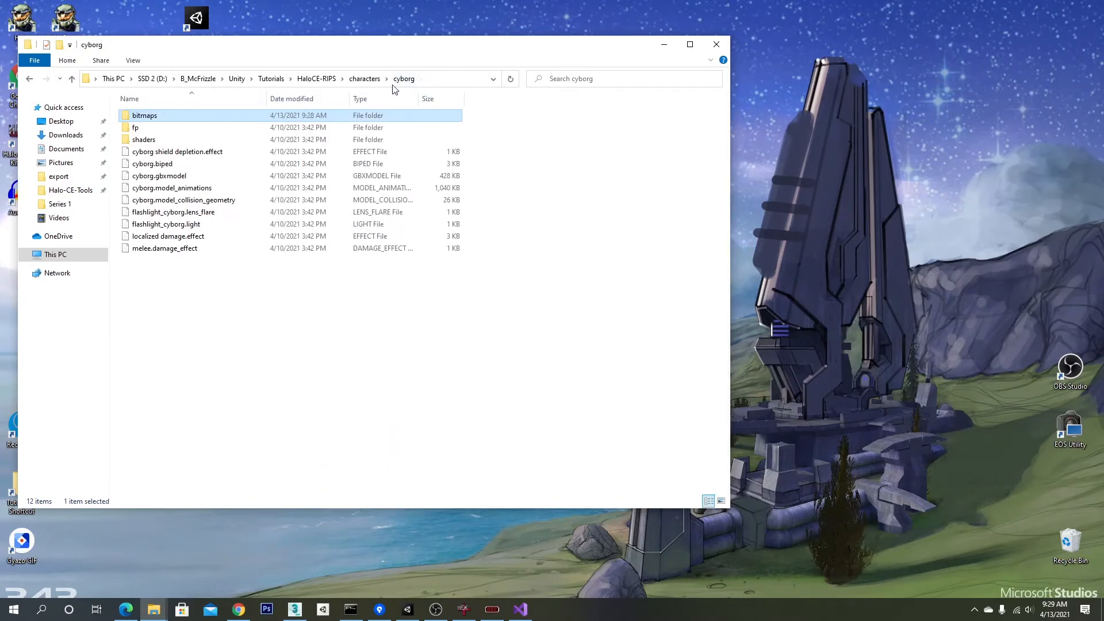
double_click(141, 128)
double_click(147, 116)
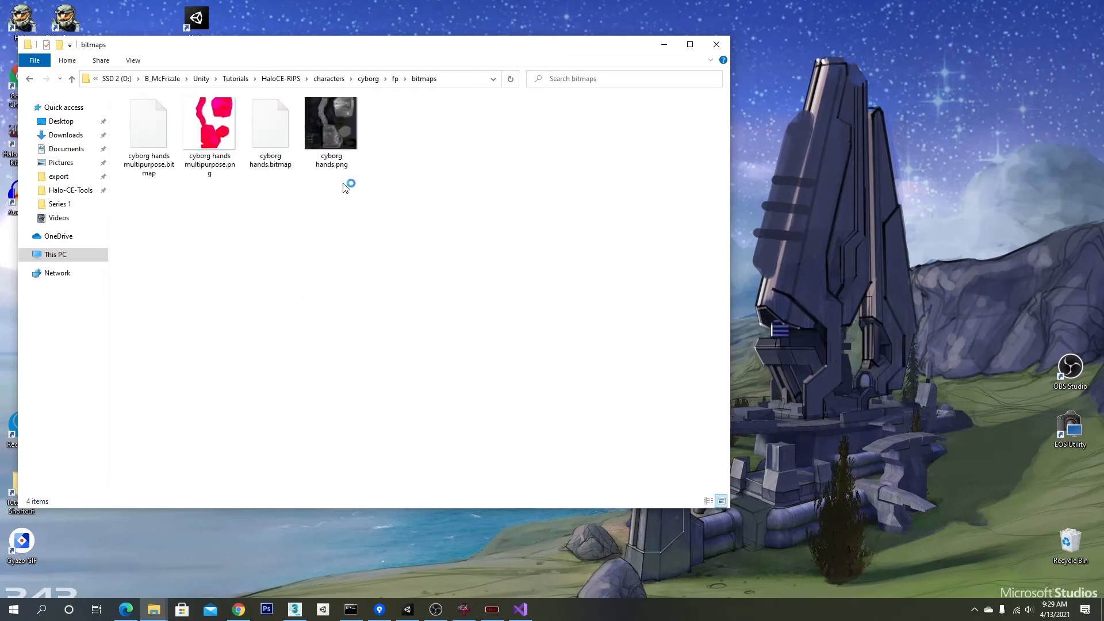
left_click(343, 132)
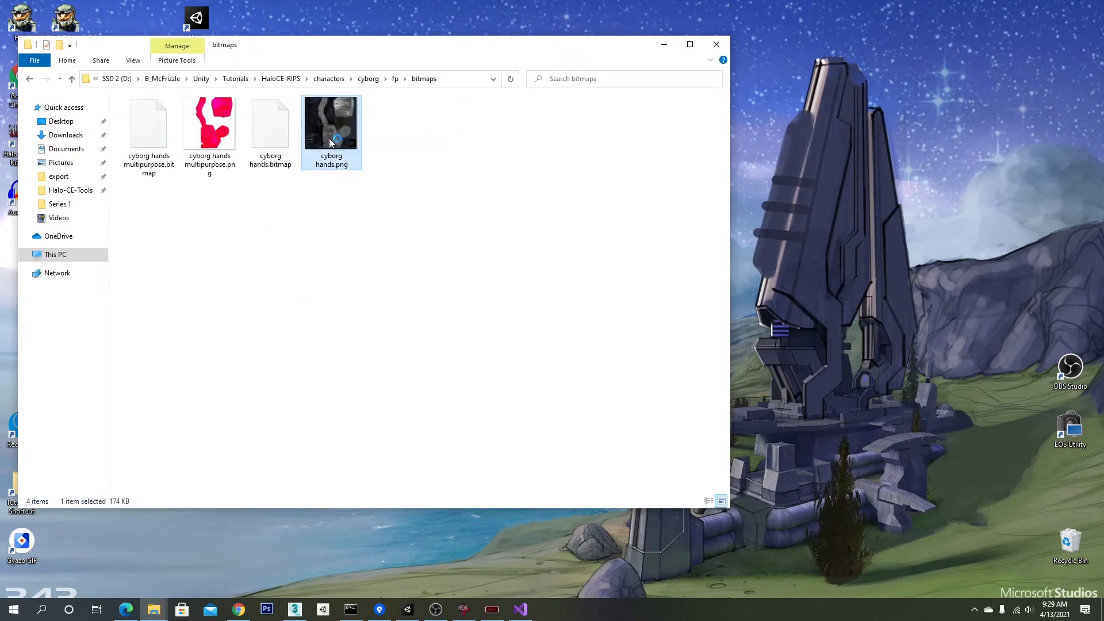
- Look over the cyborg hands multipurpose texture and the extracted PNGs in characters\cyborg\bitmaps, and return to the HaloCE-RIPS folder
left_click(221, 134)
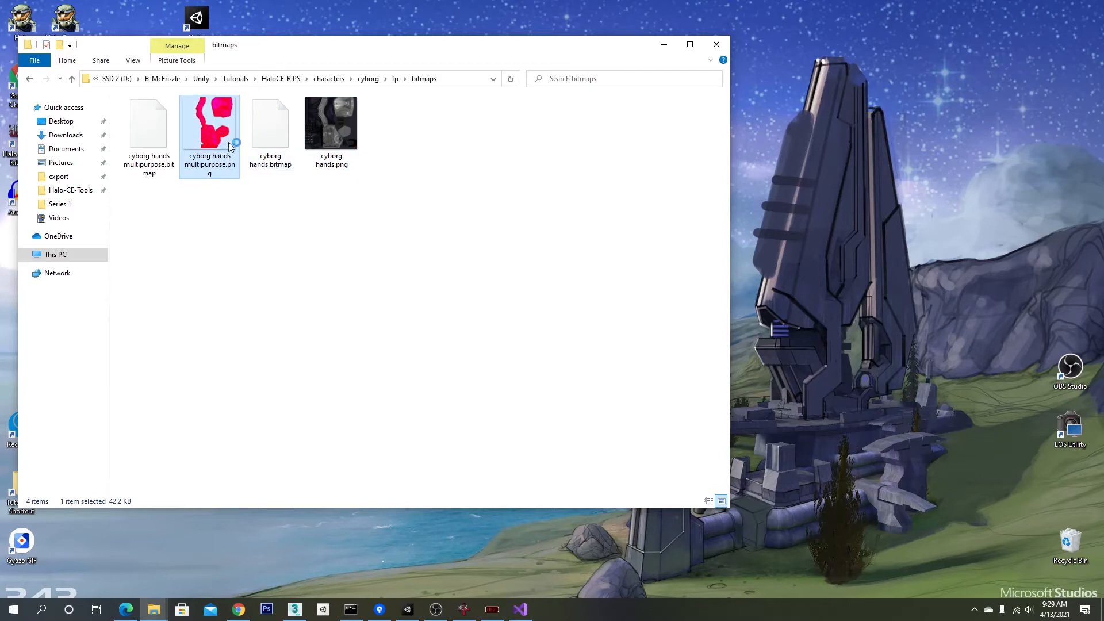
left_click(368, 79)
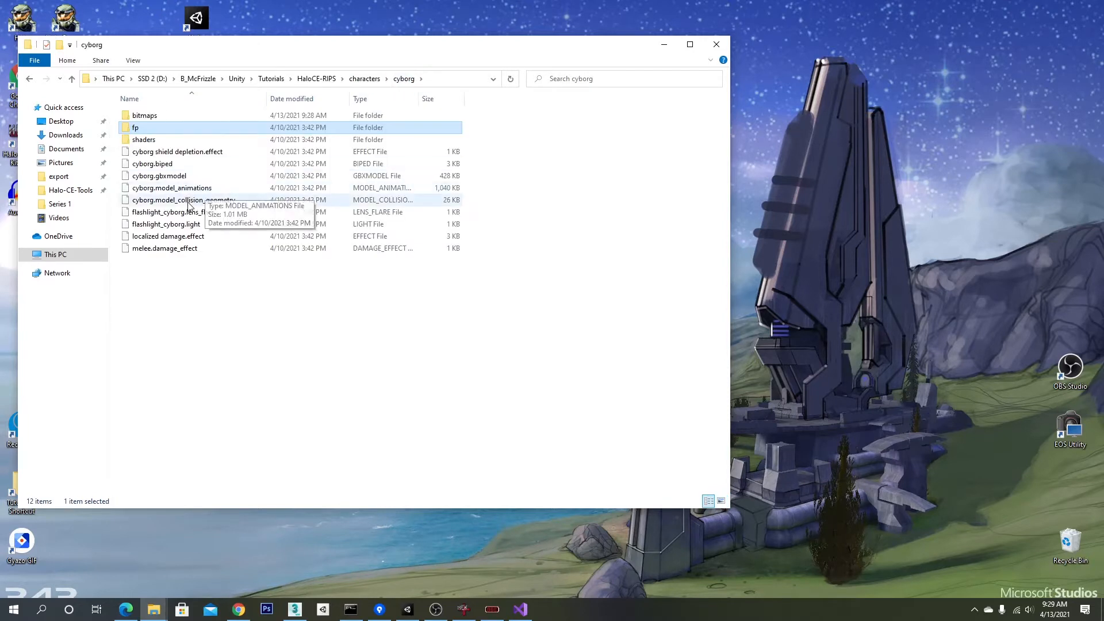
double_click(151, 113)
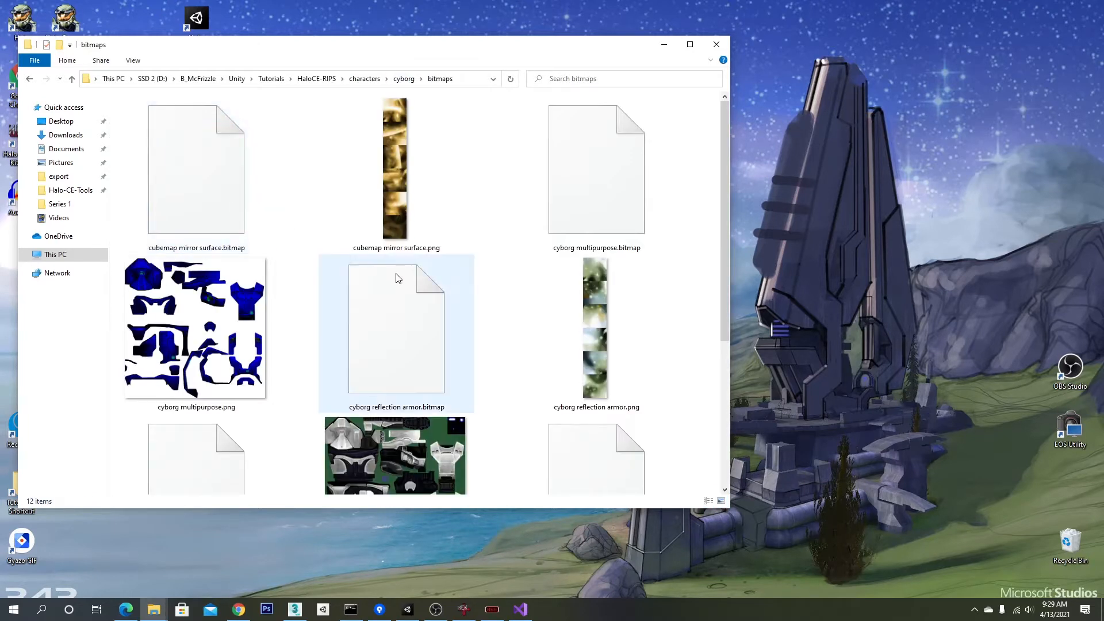
scroll(397, 319, "down", 3)
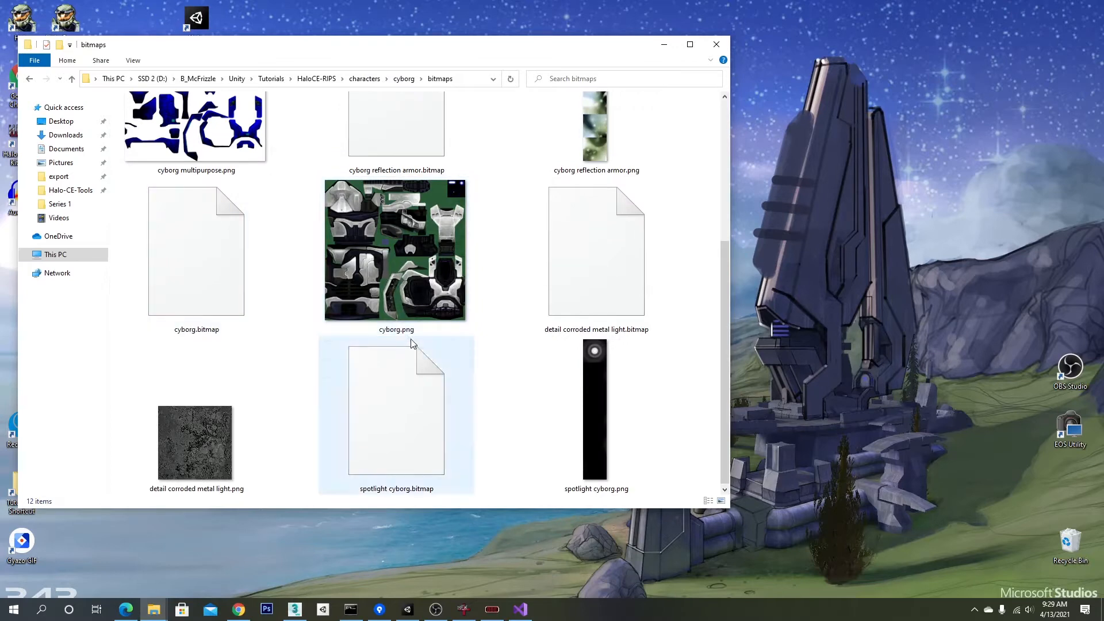
scroll(397, 373, "up", 3)
left_click(317, 78)
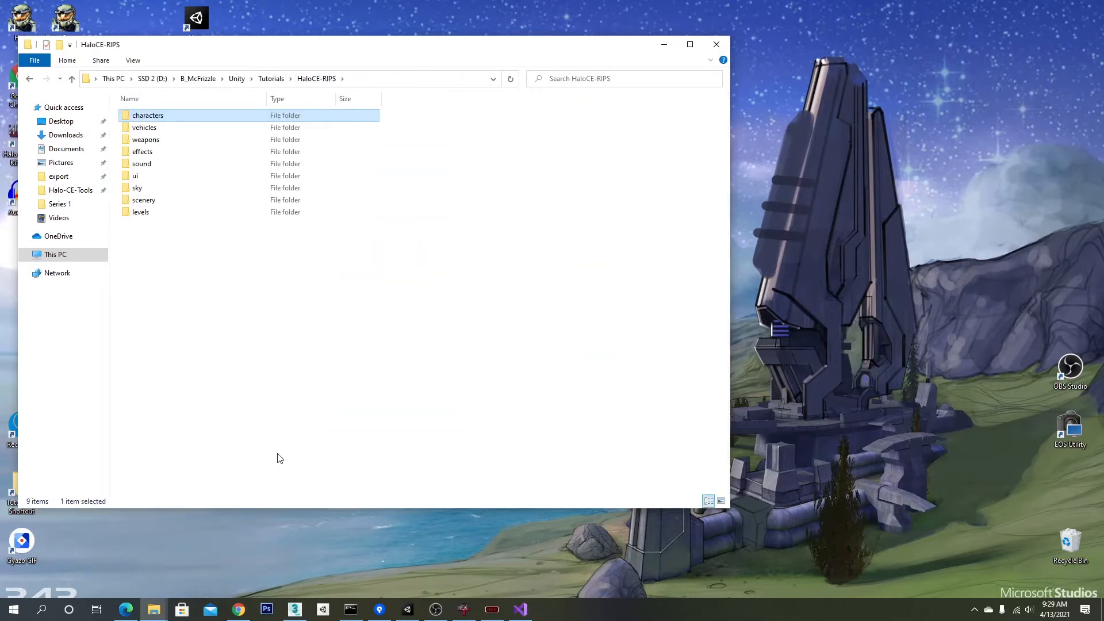
- Switch to Unity, dock the Game view alongside the Scene view, show the Scene view and select the Player object
left_click(408, 610)
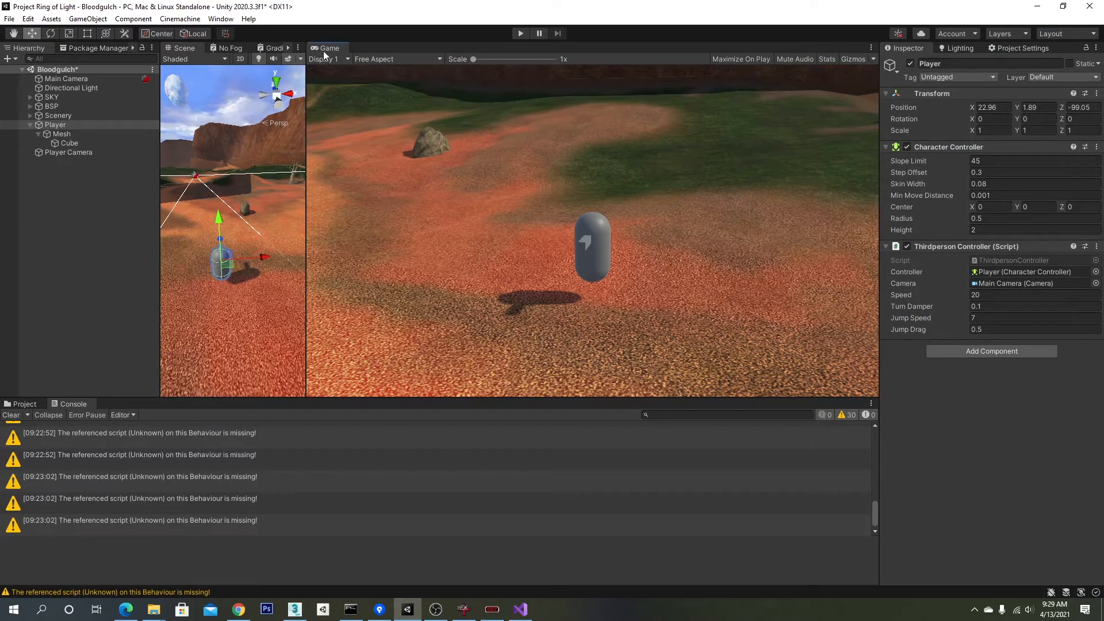
left_click_drag(325, 50, 181, 49)
left_click(230, 49)
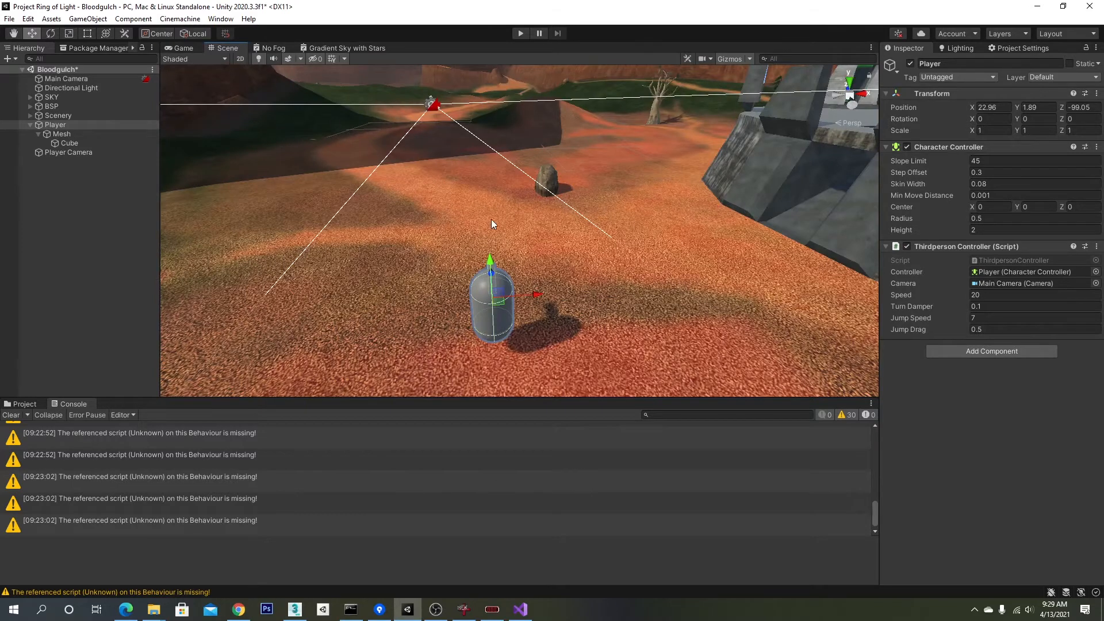
scroll(491, 219, "down", 5)
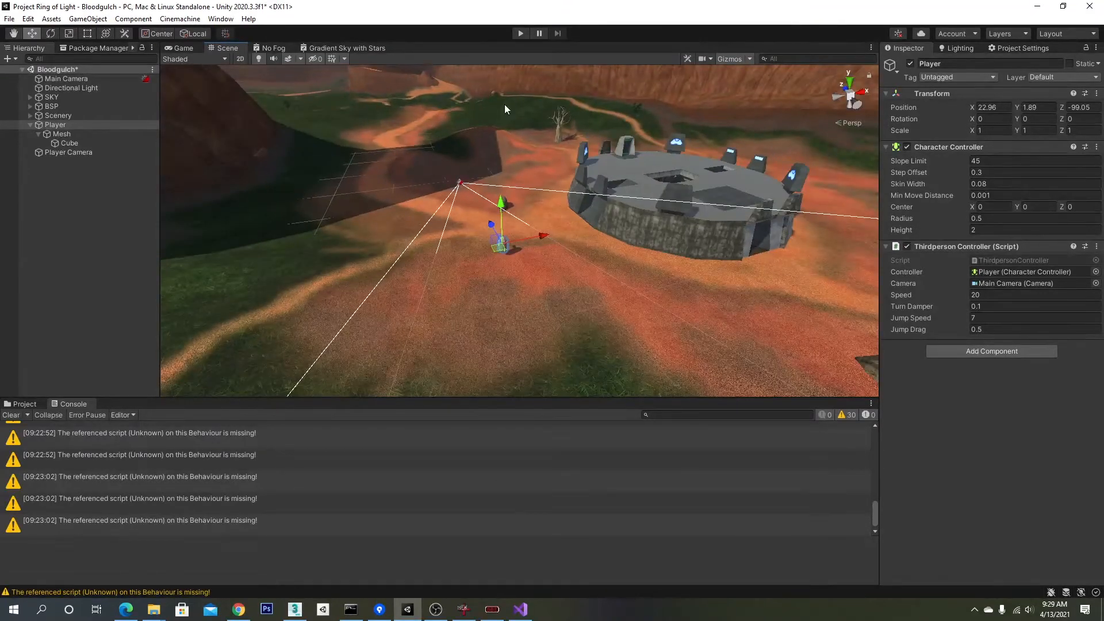
left_click(57, 125)
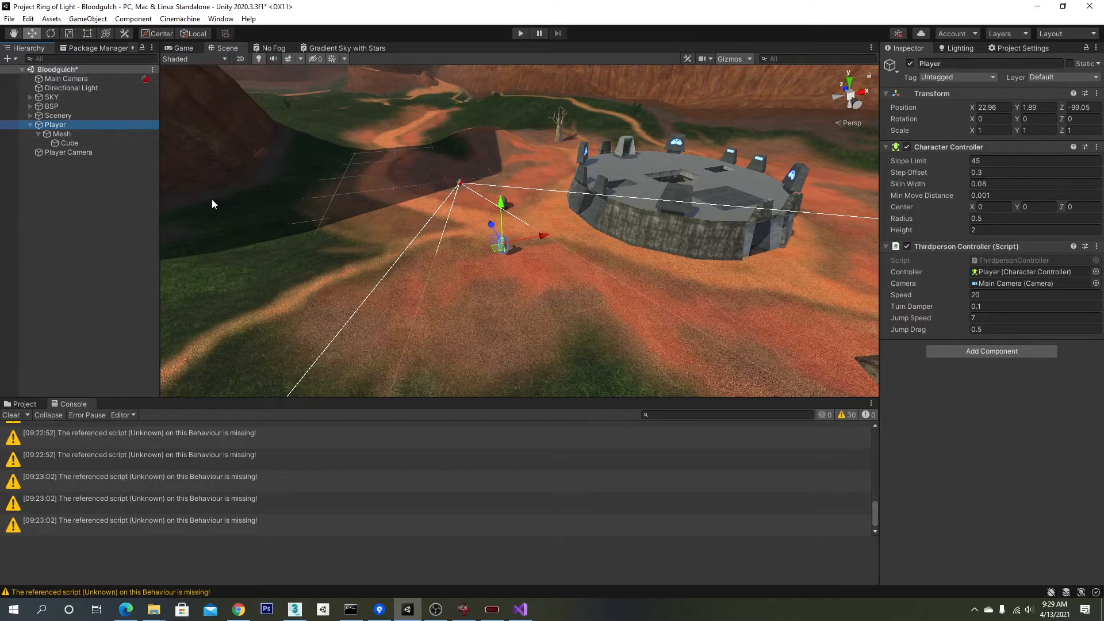
- Show the project assets in a taller panel, collapse the _ROL and _z-pre folders and expand _HCE
left_click(23, 405)
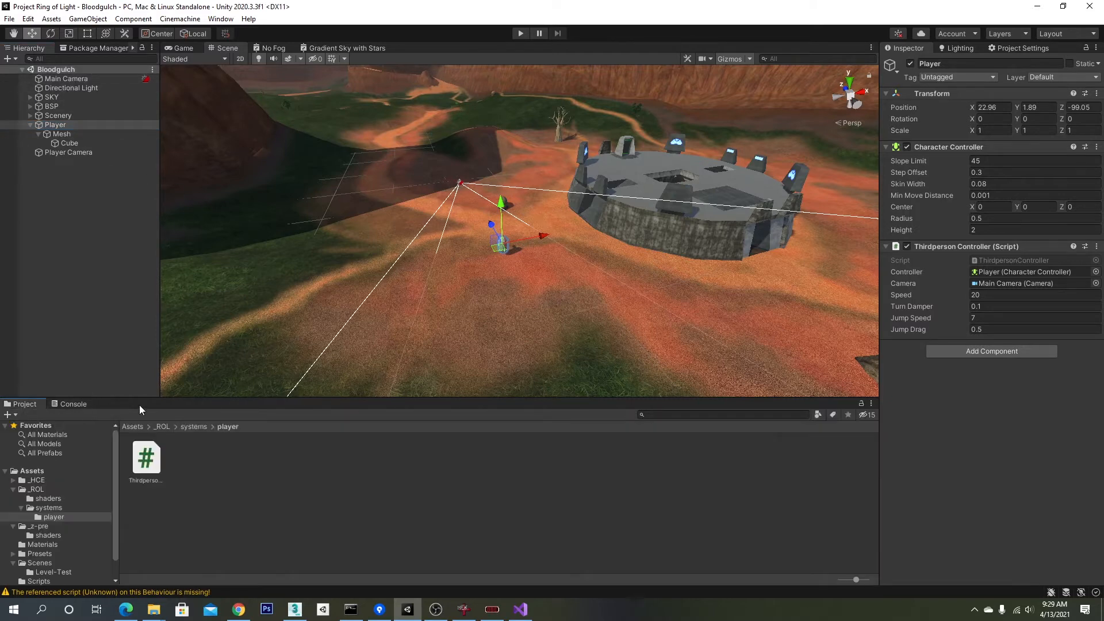
left_click_drag(140, 398, 140, 324)
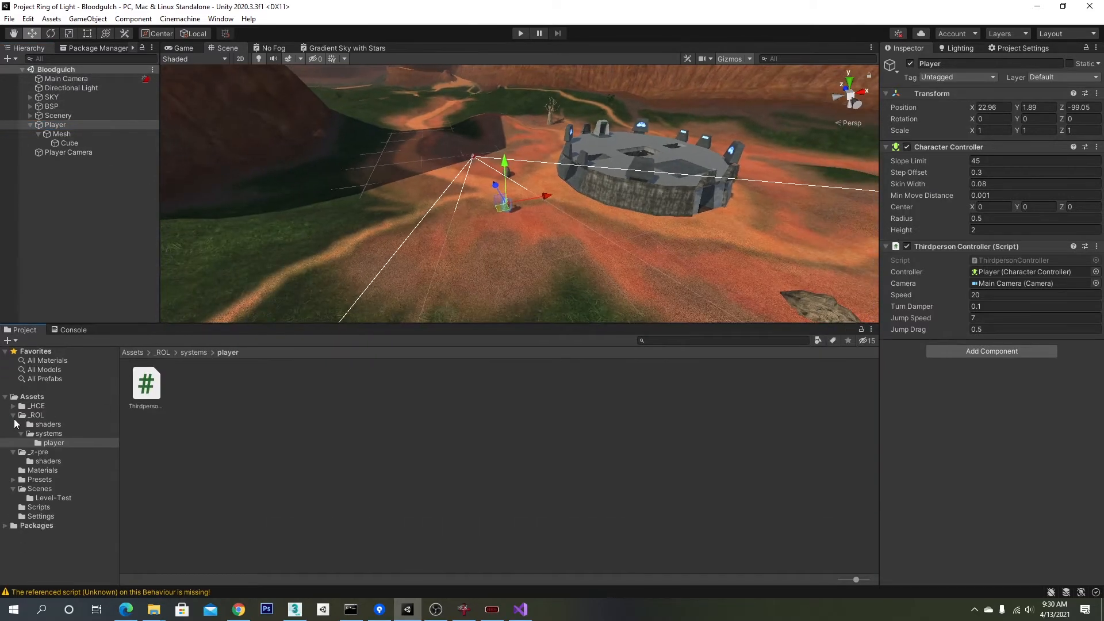
left_click(13, 415)
left_click(12, 424)
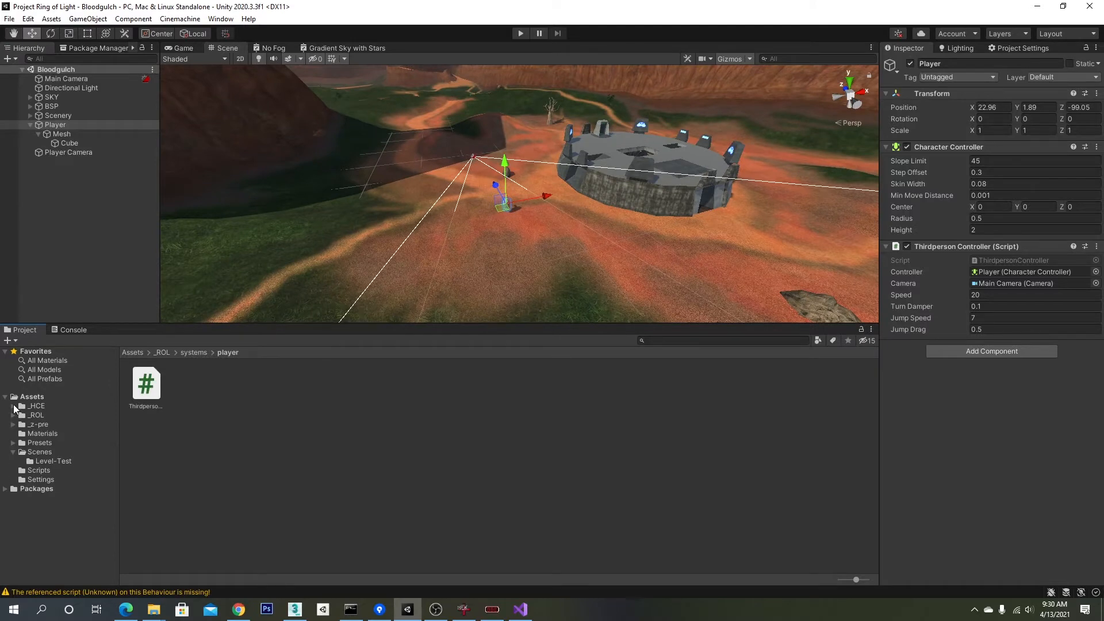
left_click(14, 406)
left_click(22, 416)
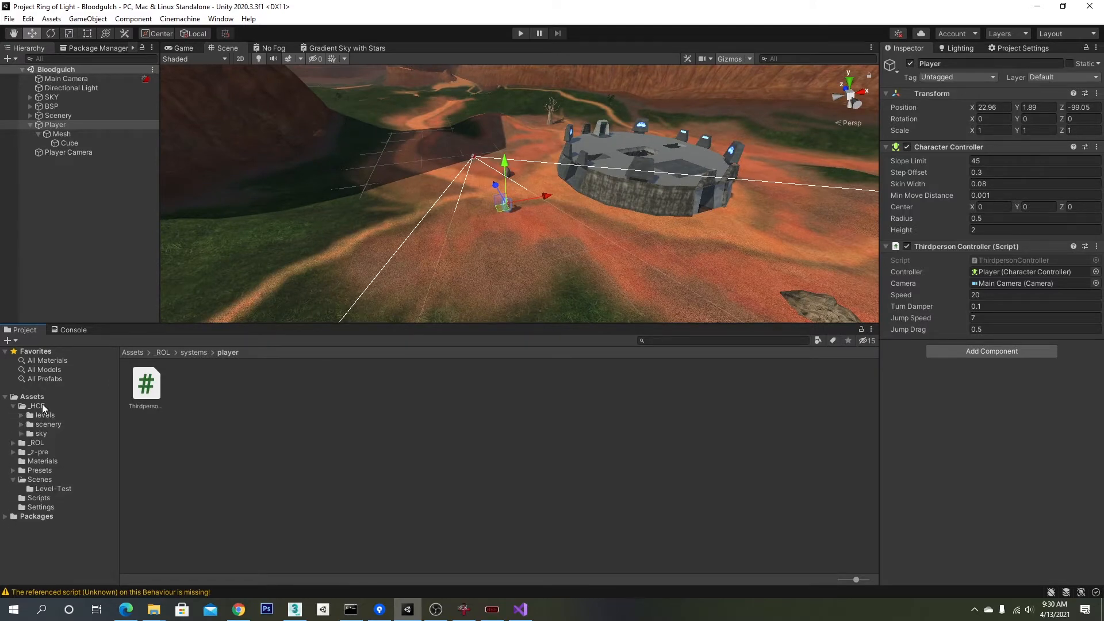
- Reveal the project's _HCE folder in File Explorer, copy the characters folder from HaloCE-RIPS into it and minimize both folder windows
right_click(44, 418)
left_click(75, 126)
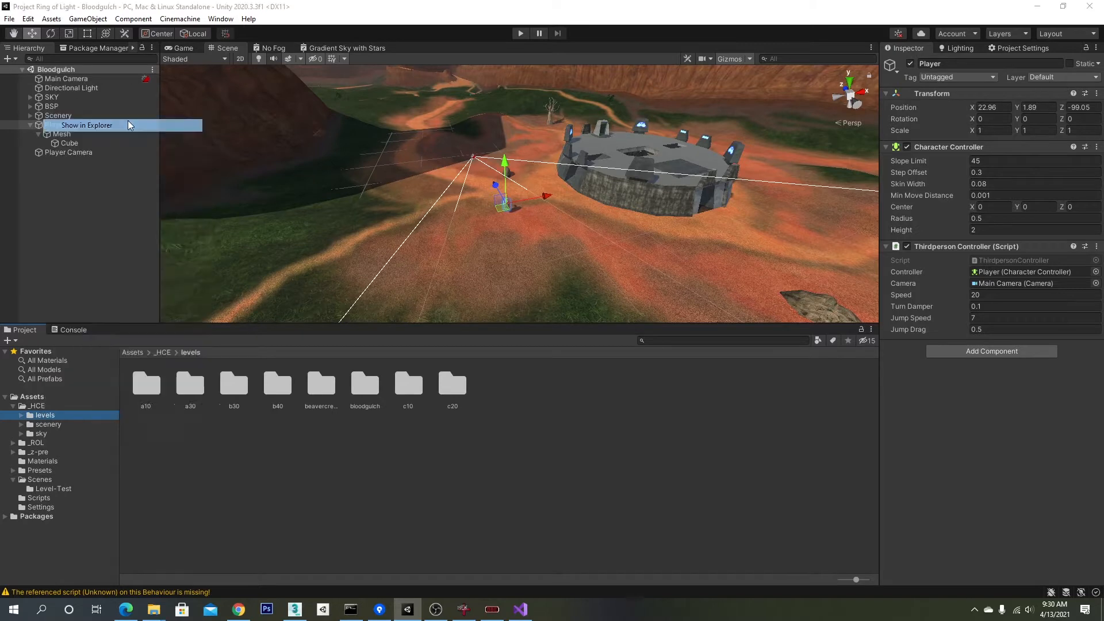
key("alt+Tab")
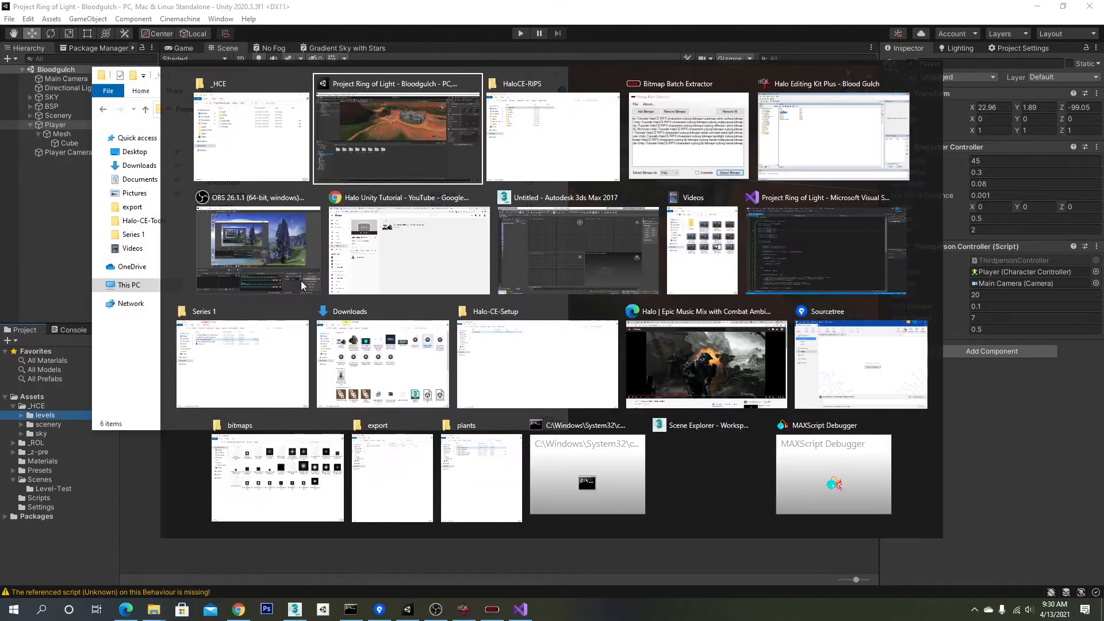
left_click_drag(347, 50, 617, 130)
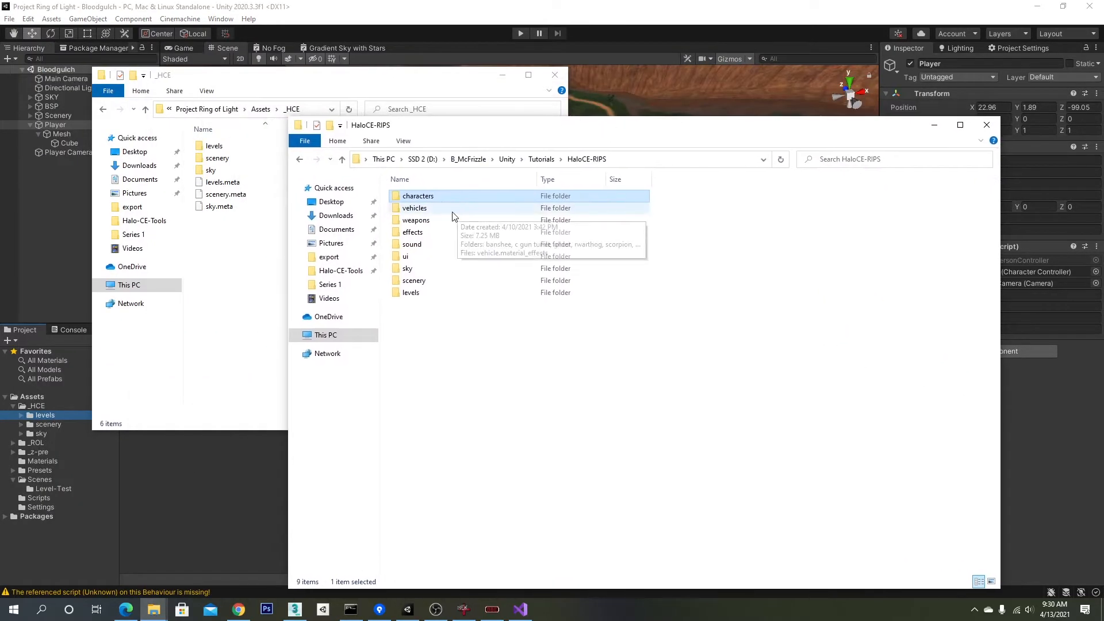
left_click(444, 317)
left_click(437, 196)
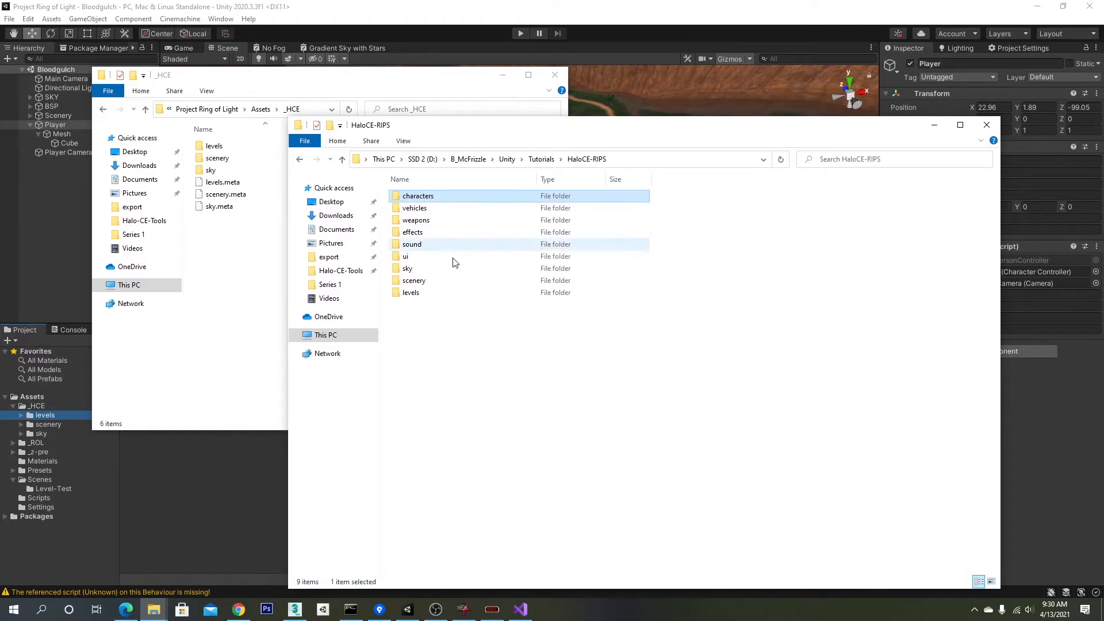
left_click(244, 343)
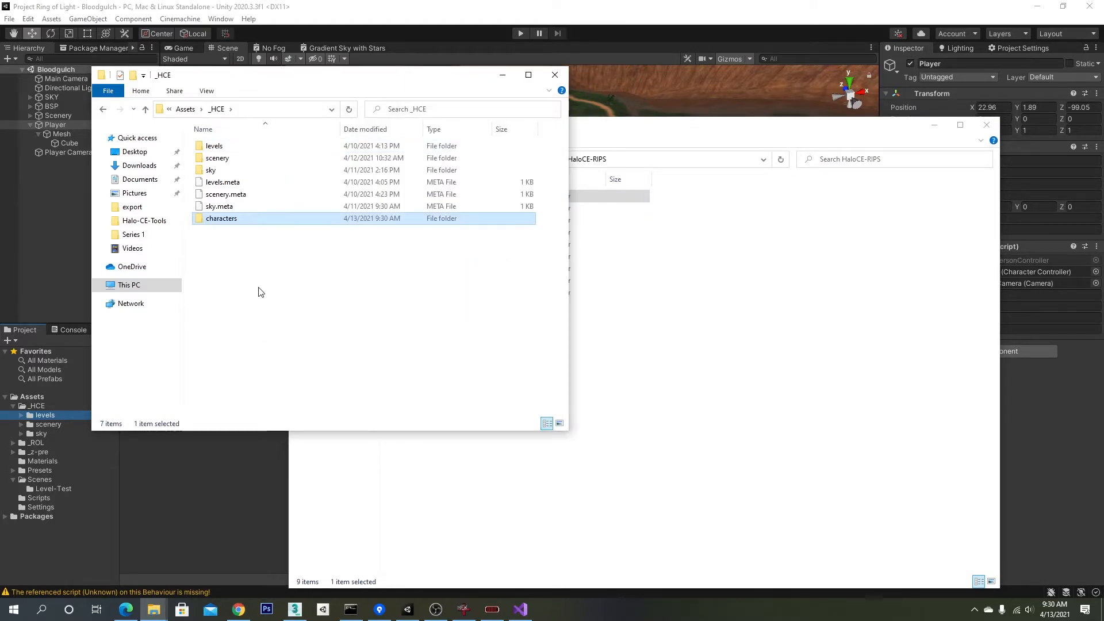
left_click(362, 258)
left_click(502, 76)
left_click(934, 125)
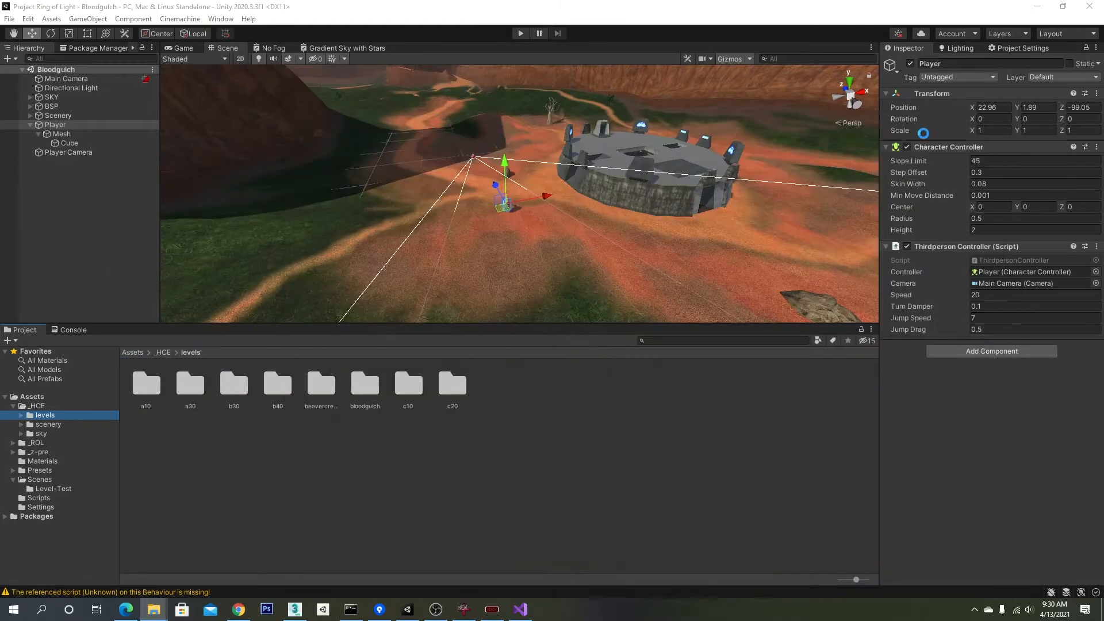
- Expand the characters folder under _HCE in the Unity project and view the contents of its cyborg folder
left_click(51, 415)
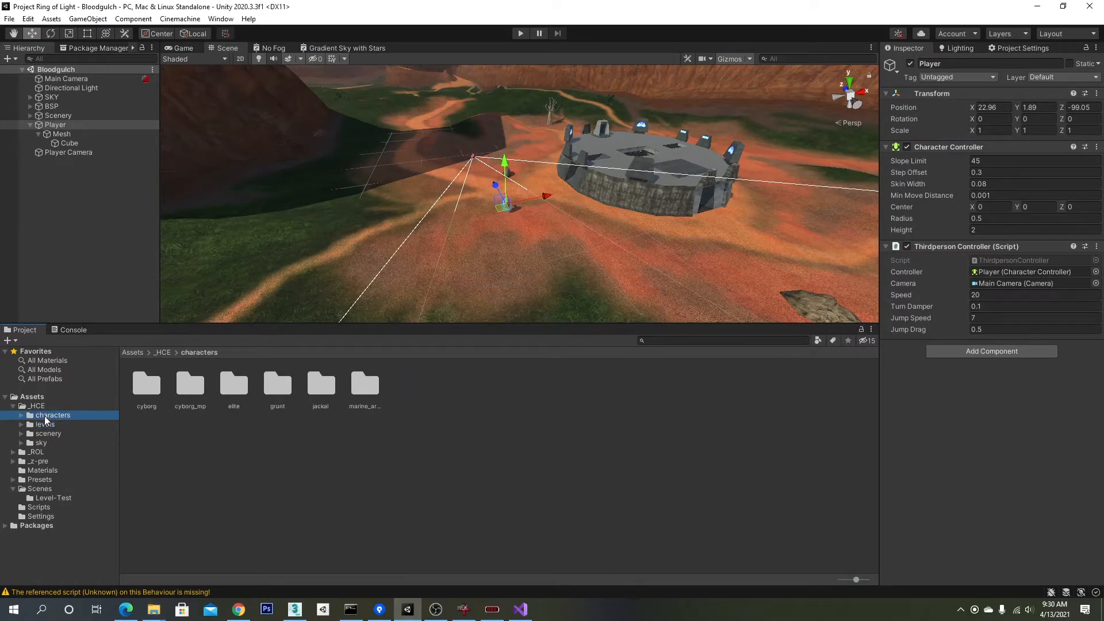
left_click(22, 415)
left_click(48, 425)
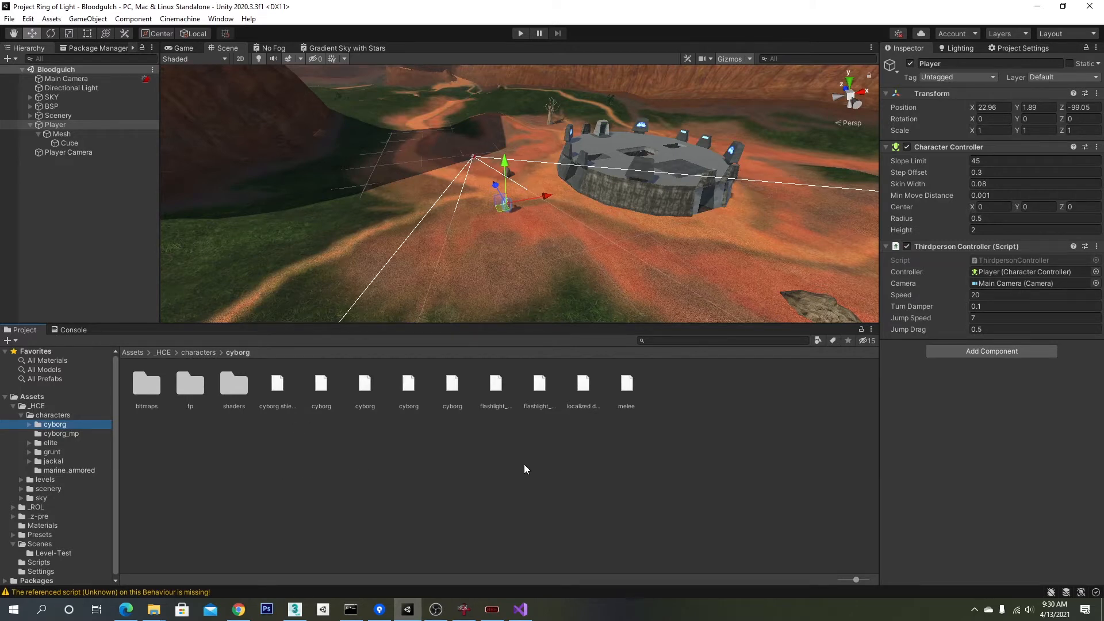
- Switch to 3ds Max and load cyborg.gbxmodel from HaloCE-RIPS\characters\cyborg into the GBXModel Importer
left_click(293, 610)
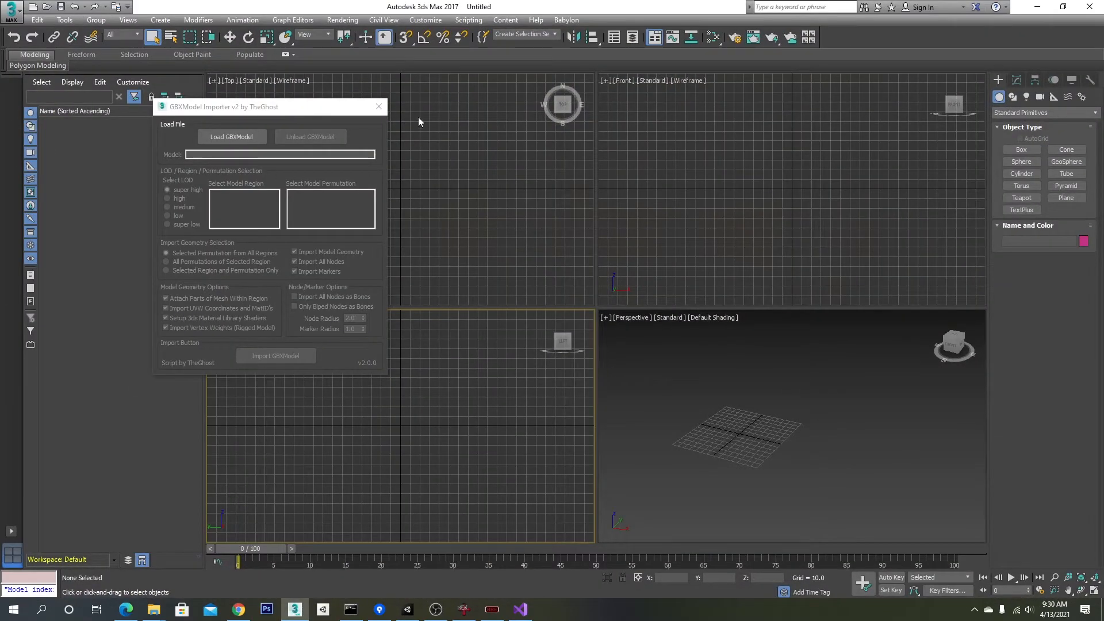
left_click_drag(313, 111, 410, 178)
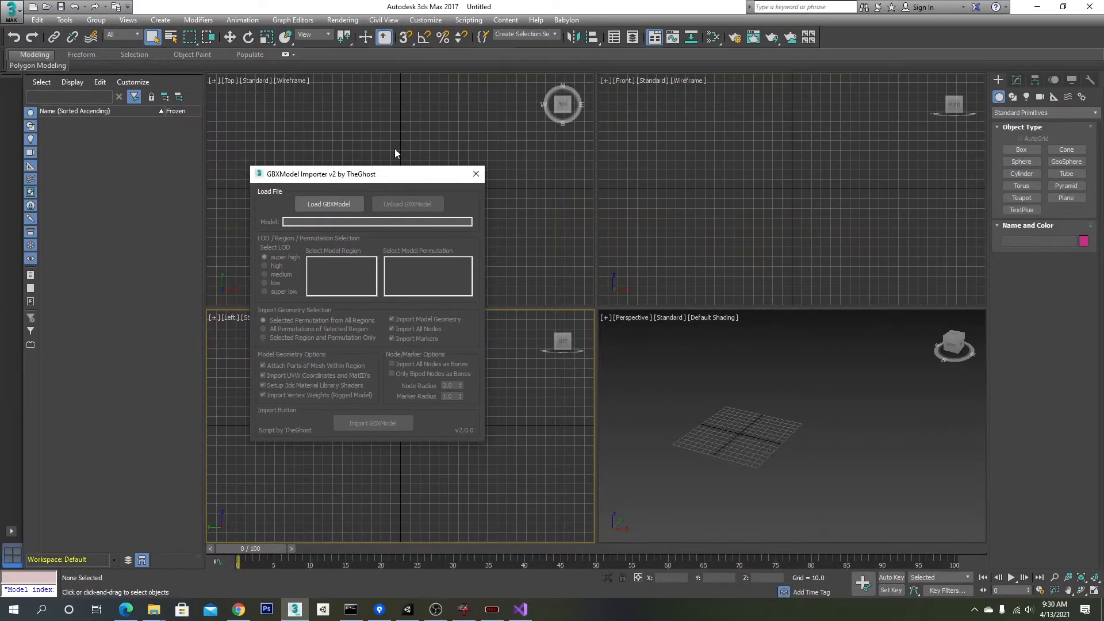
left_click(354, 203)
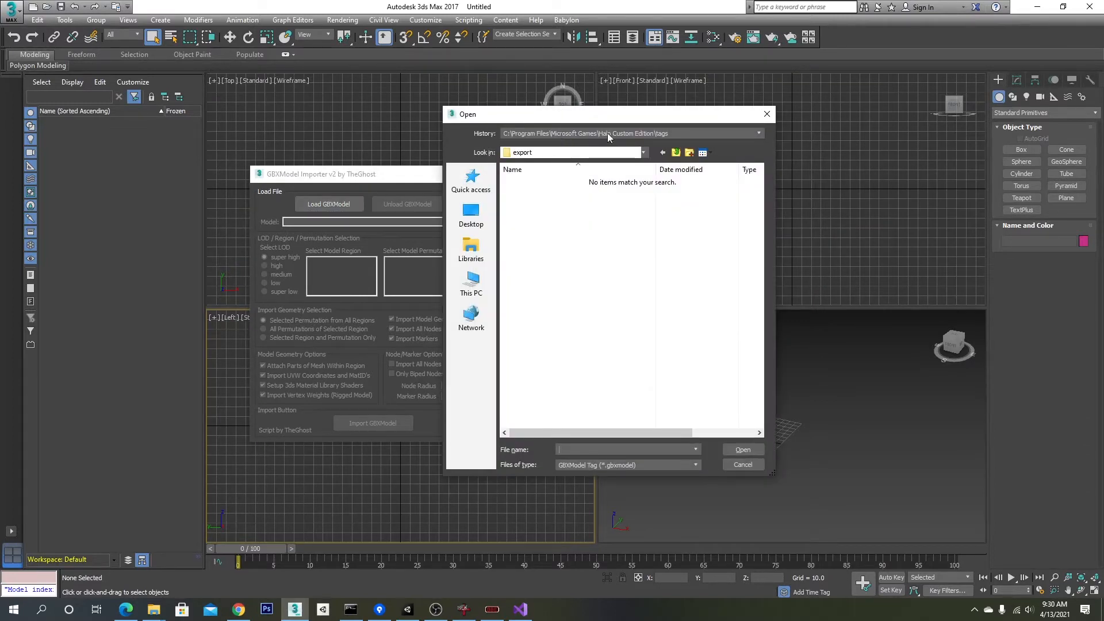
left_click(607, 132)
left_click(664, 152)
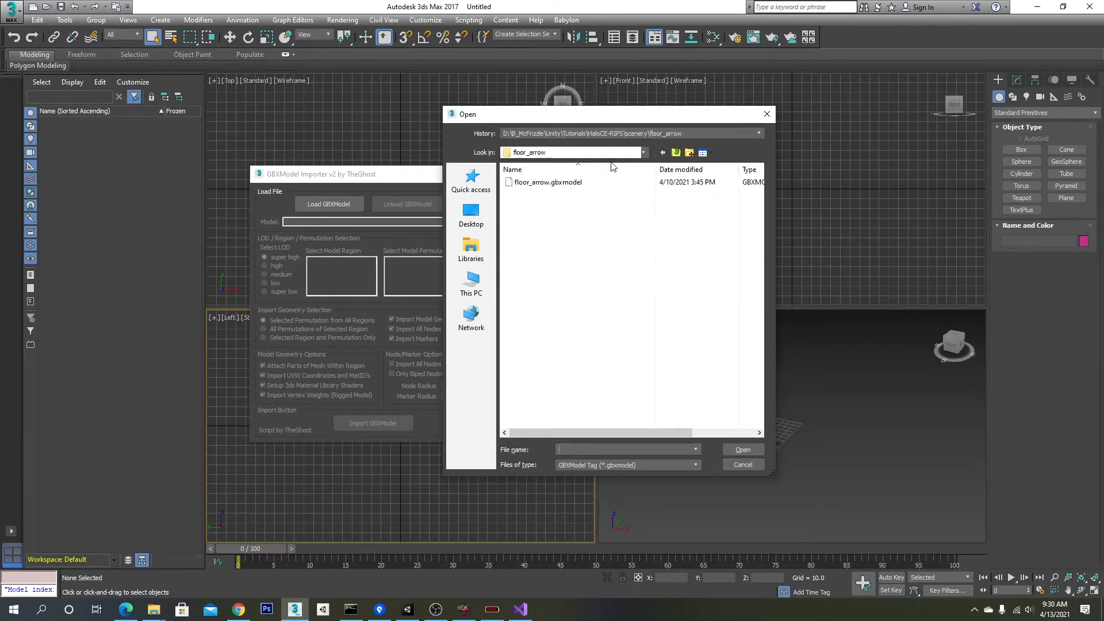
left_click(679, 153)
left_click(679, 154)
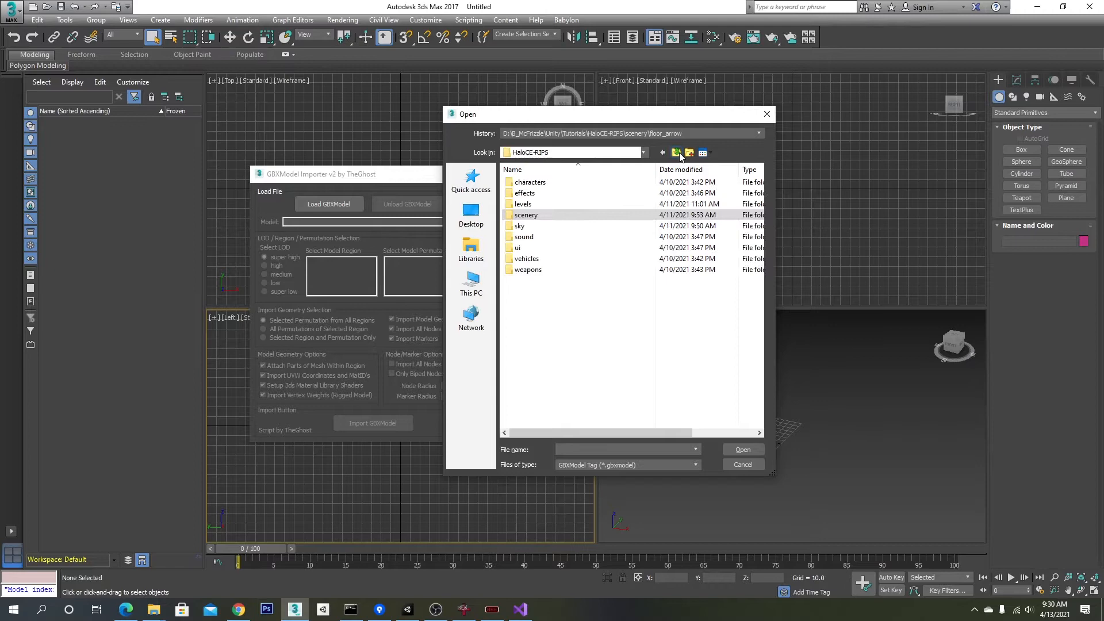
double_click(544, 183)
double_click(543, 182)
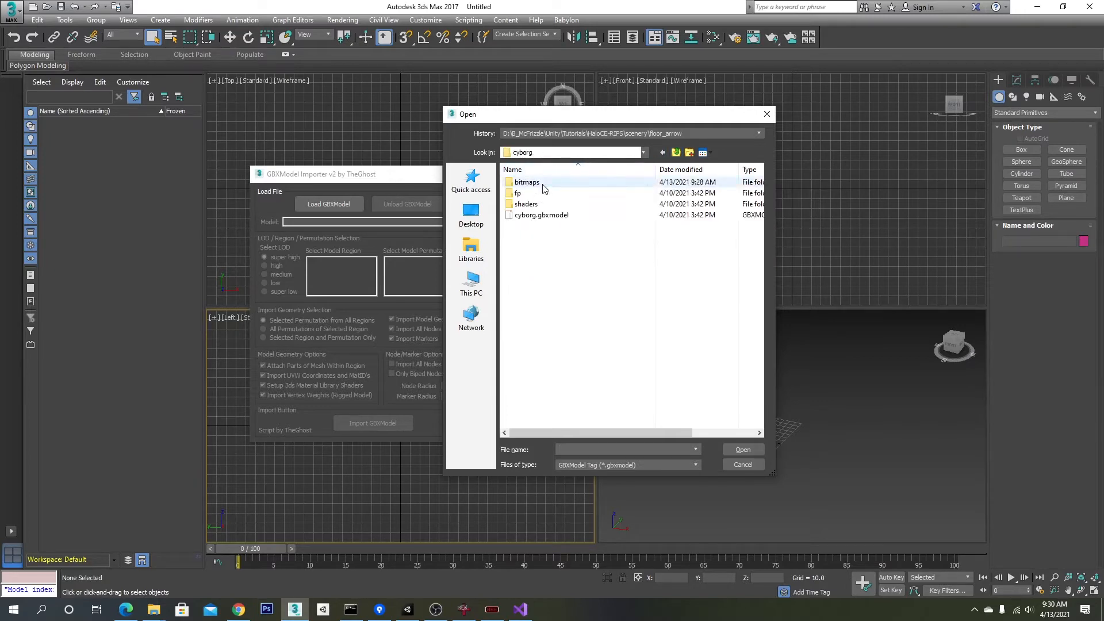
left_click(561, 216)
double_click(559, 216)
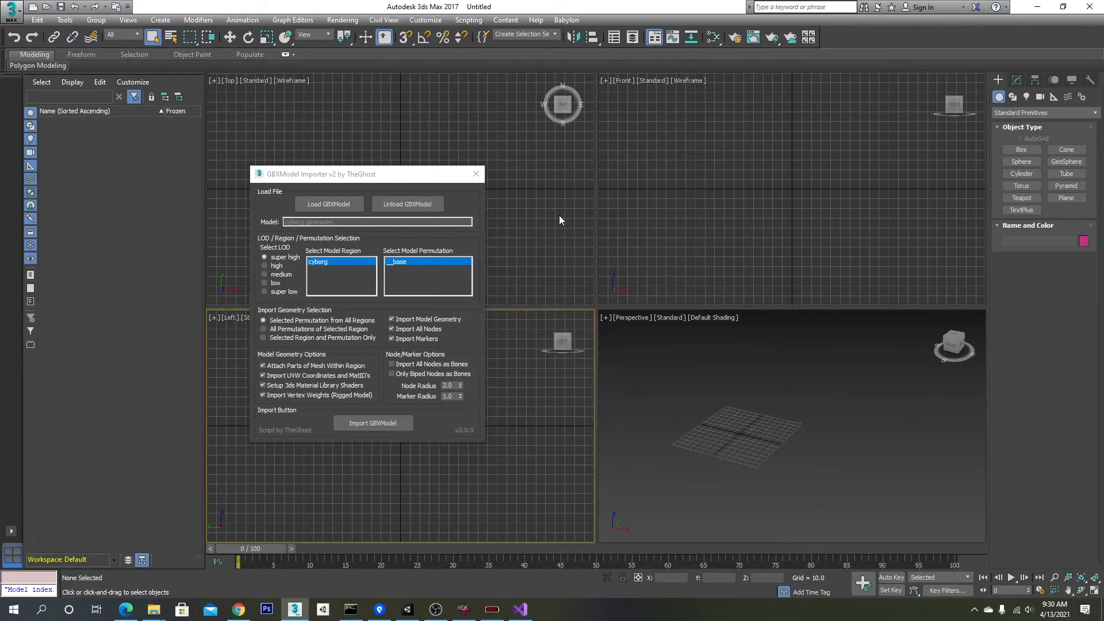
- Check the cyborg_mp folder for a model and reload cyborg.gbxmodel from the cyborg folder
left_click_drag(426, 179, 407, 165)
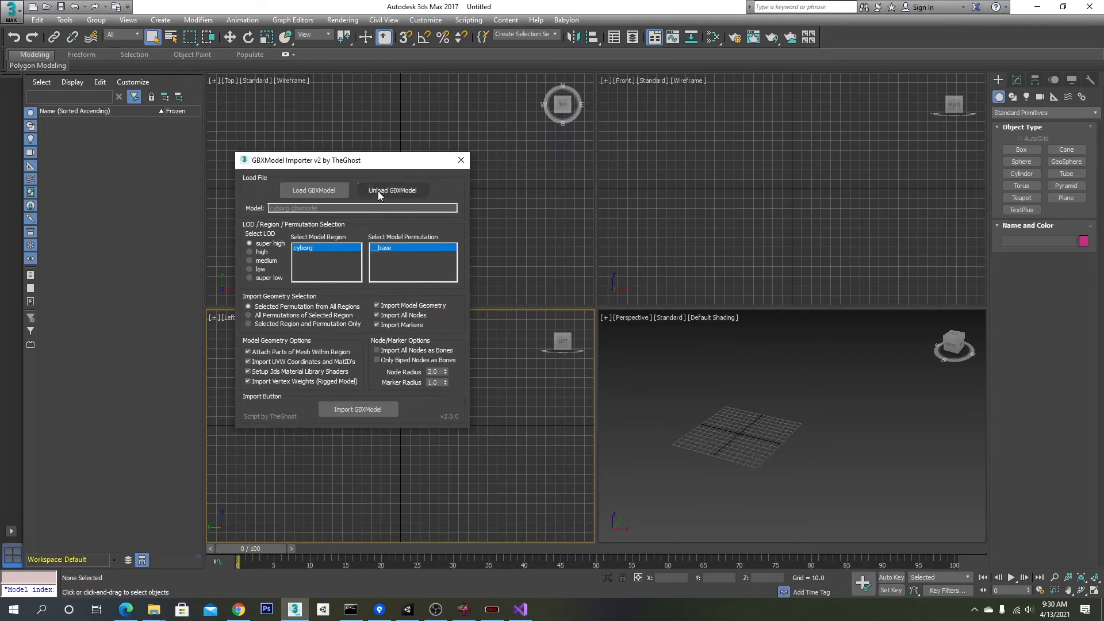
left_click(304, 192)
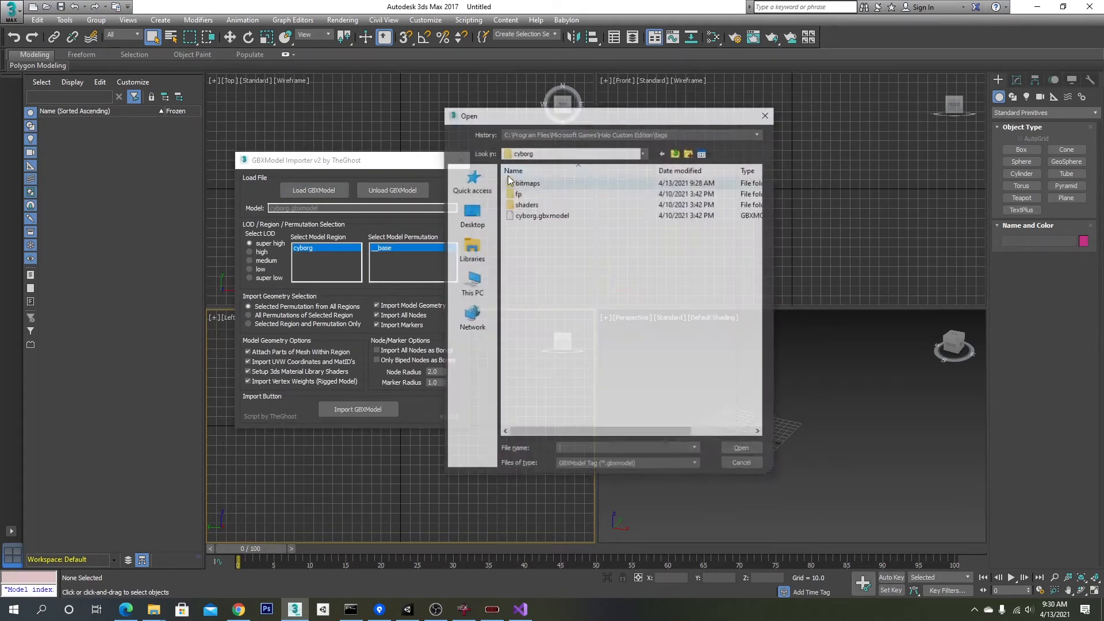
left_click(676, 152)
double_click(547, 193)
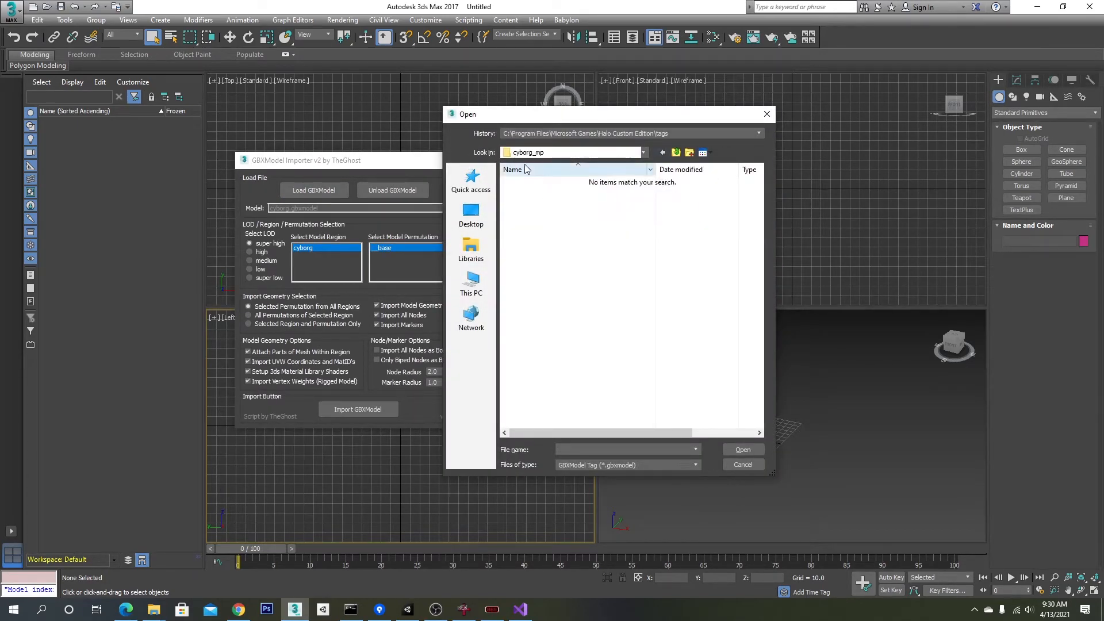
left_click(676, 153)
double_click(535, 190)
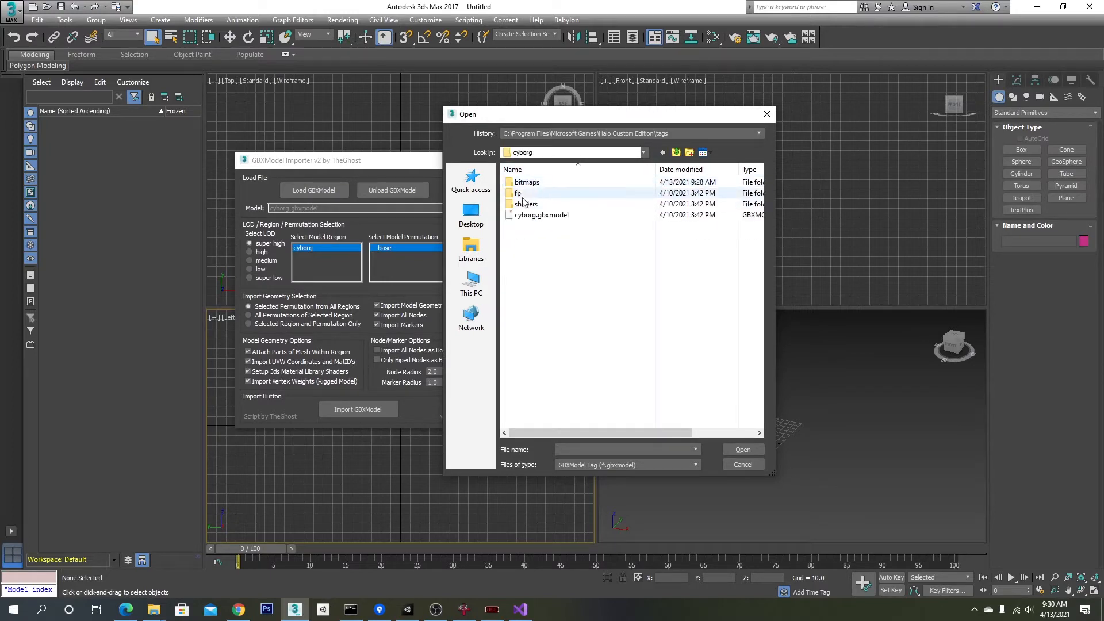
double_click(541, 217)
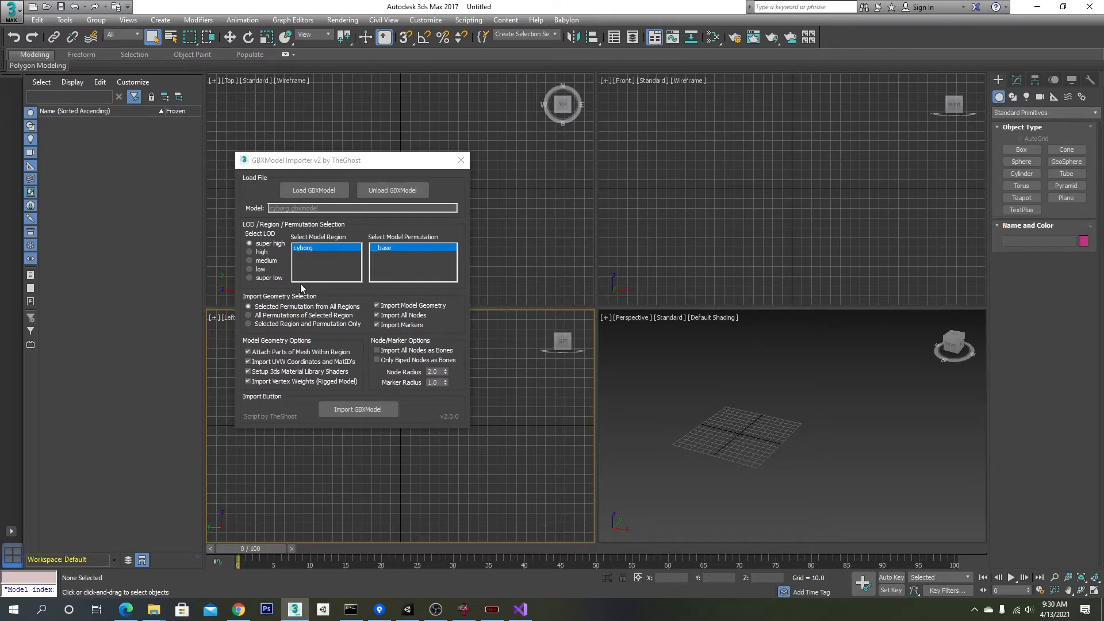
- Import the cyborg model's __base permutation at super high LOD, with geometry, nodes, markers and vertex weights included
left_click_drag(325, 168, 241, 149)
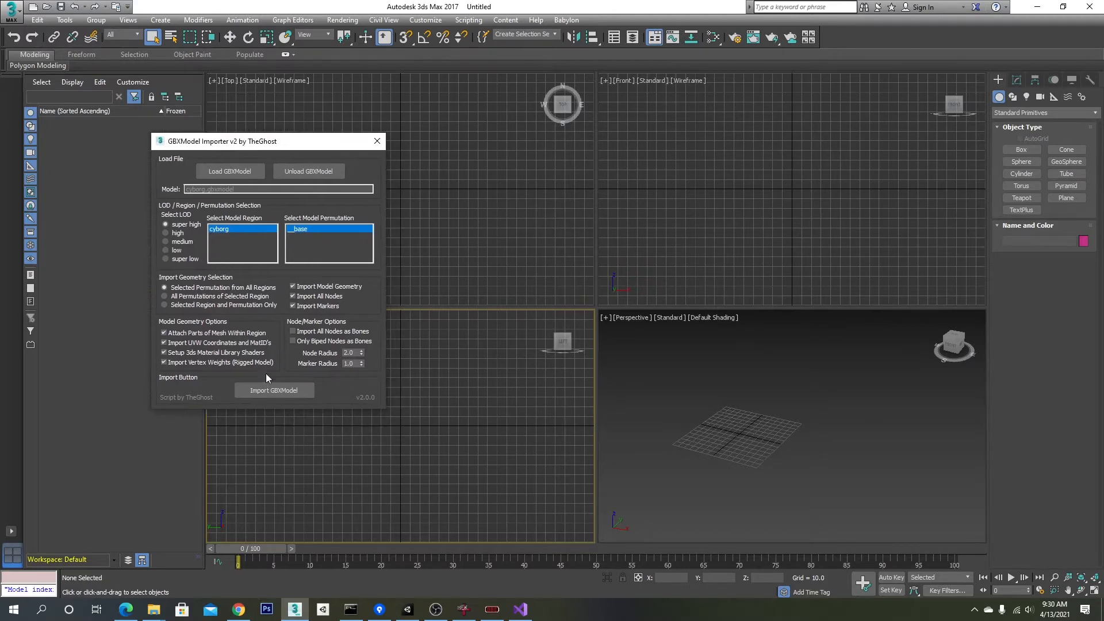
left_click(265, 388)
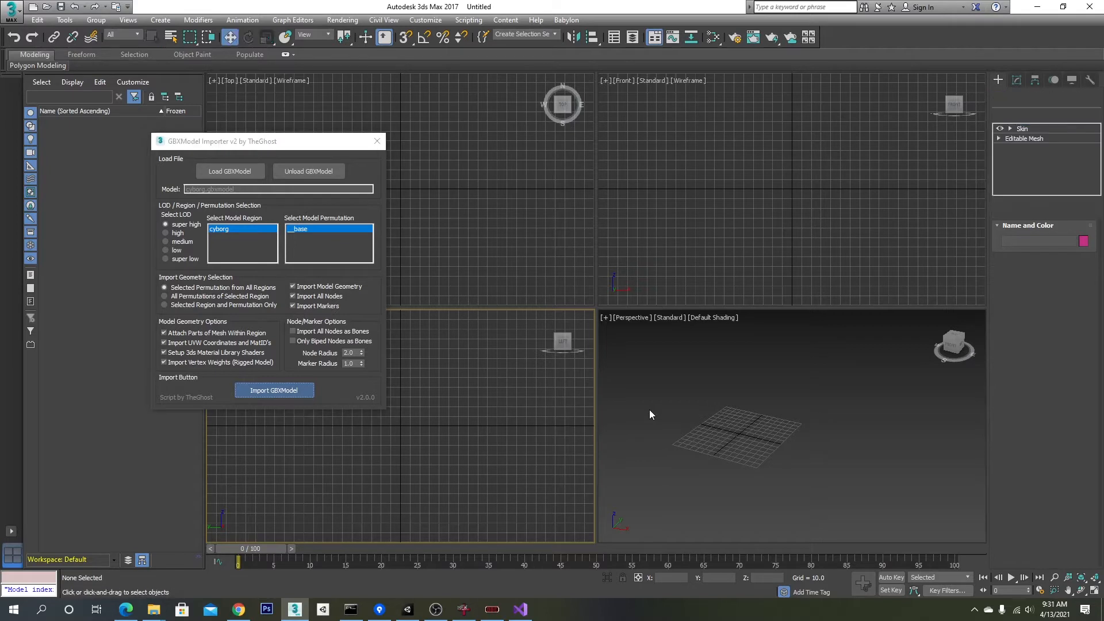
- Maximize the Perspective viewport and frame the whole imported cyborg model in it
middle_click(768, 417)
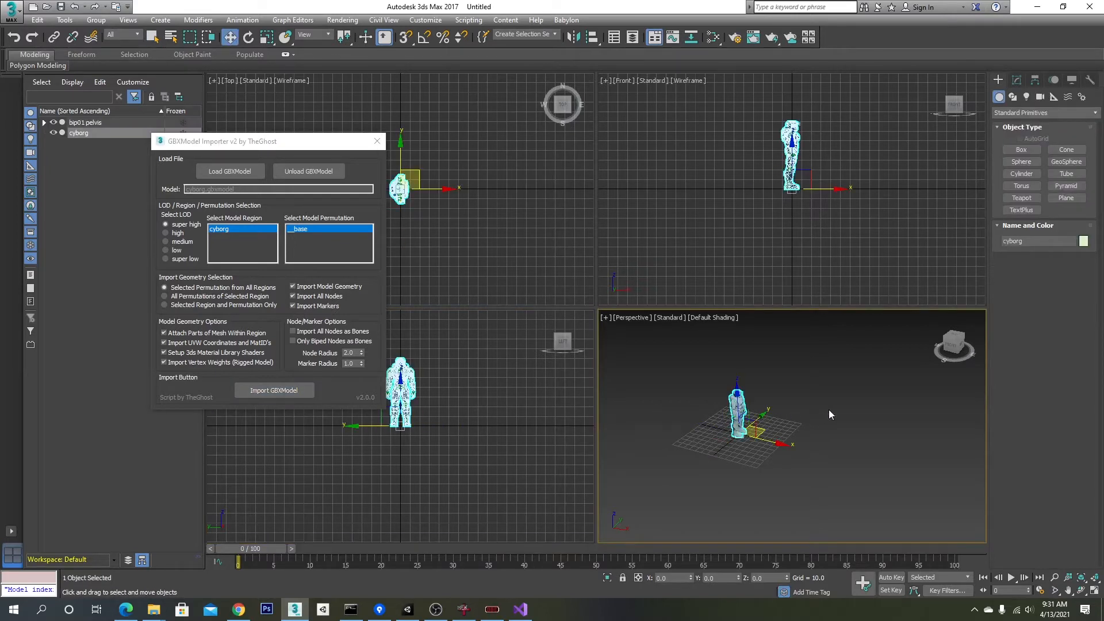
middle_click_drag(830, 410, 831, 407)
scroll(830, 410, "up", 6)
mouse_move(754, 407)
middle_mouse_down()
mouse_move(891, 404)
mouse_move(906, 389)
middle_mouse_up()
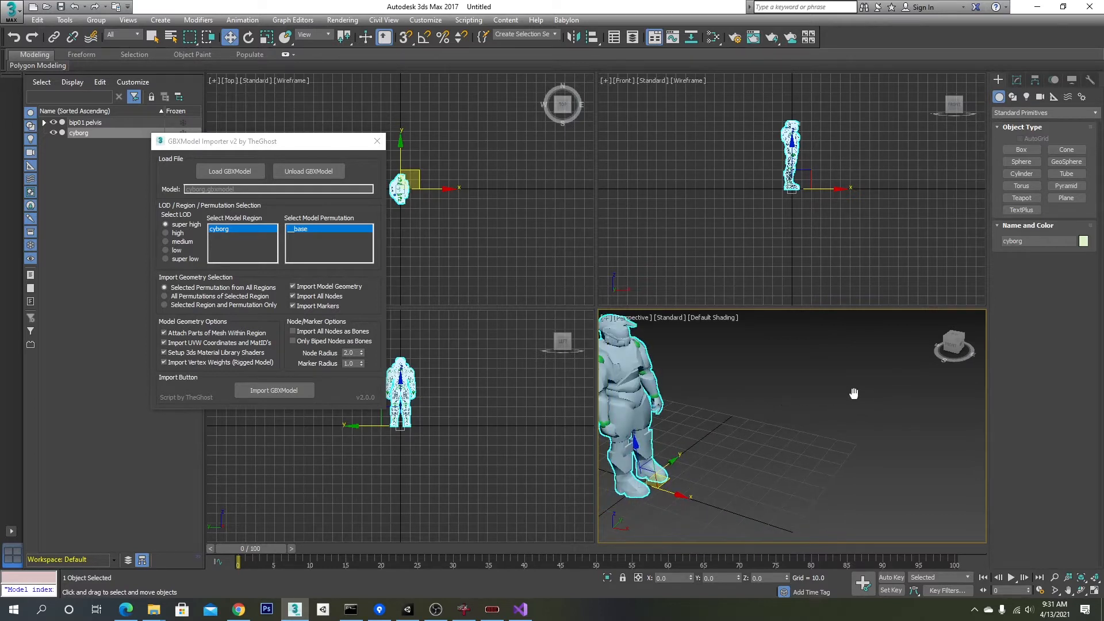
scroll(840, 400, "down", 3)
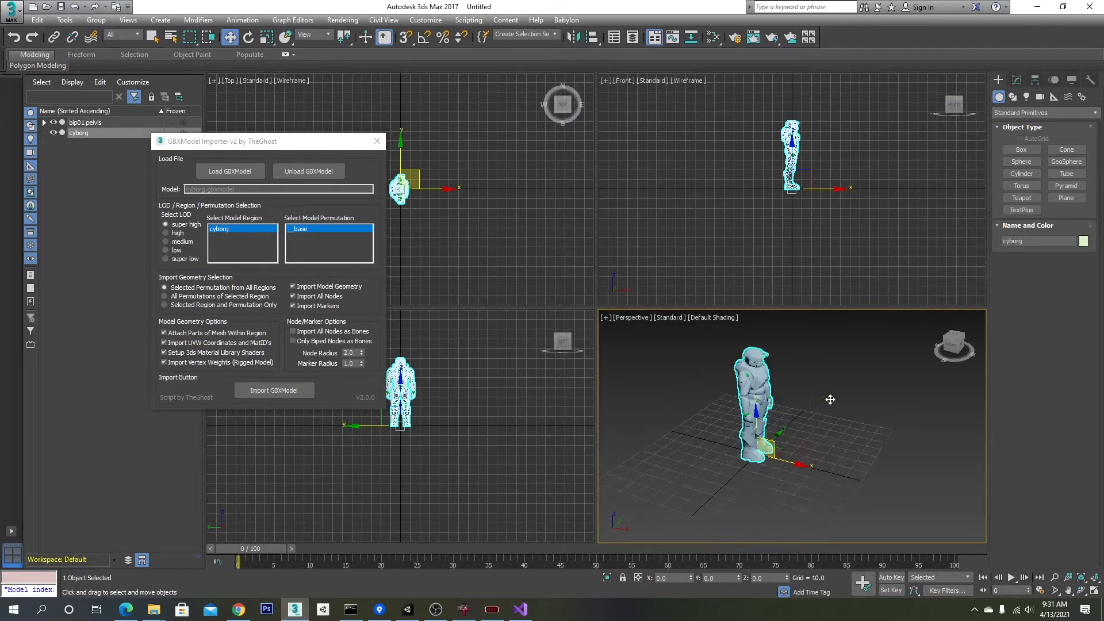
scroll(814, 404, "up", 4)
middle_click_drag(802, 409, 916, 468, "alt")
left_click(1095, 591)
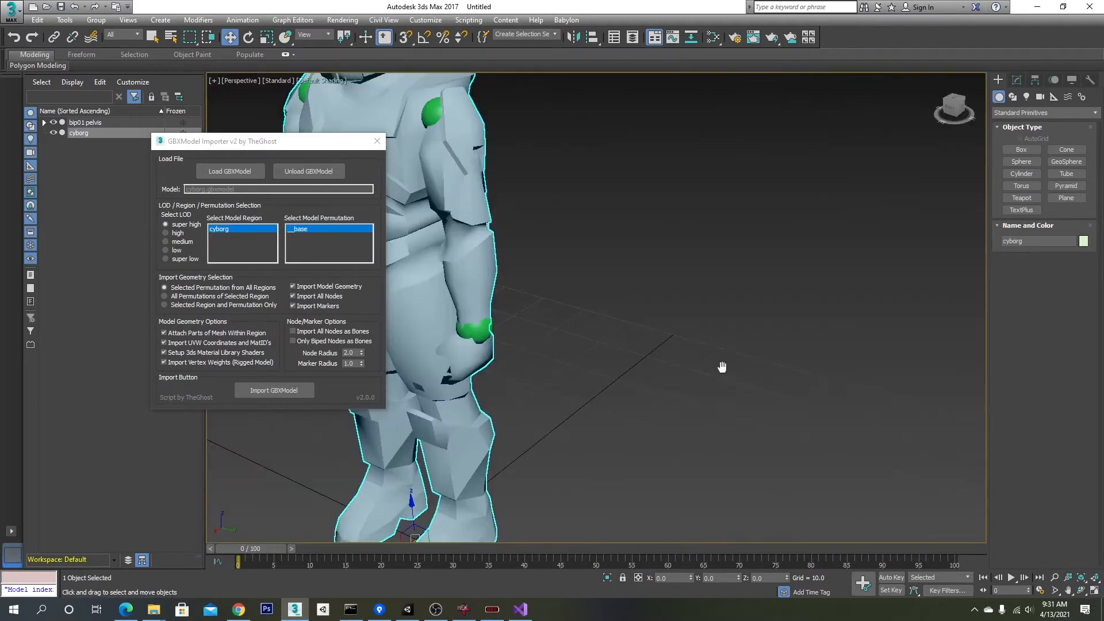
scroll(723, 367, "down", 6)
scroll(780, 368, "up", 4)
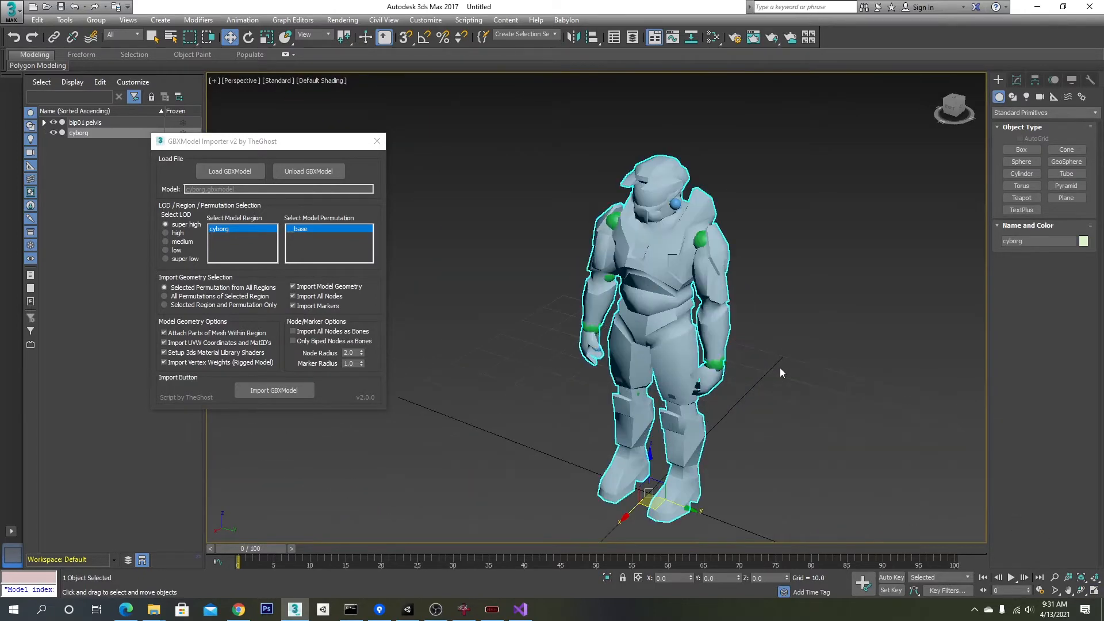
left_click(1095, 579)
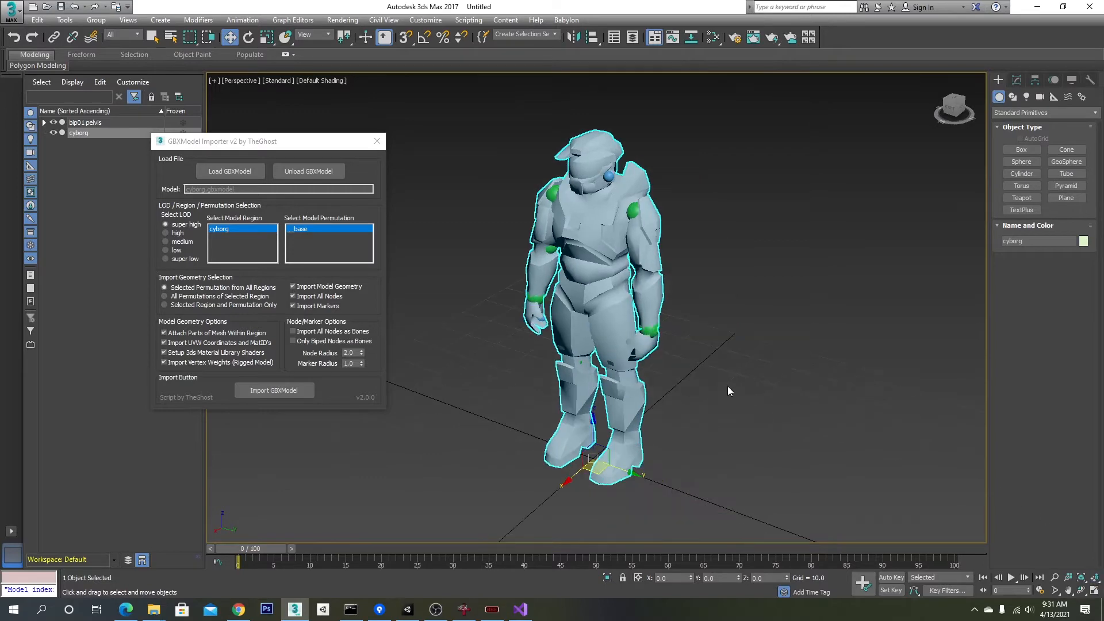
- Examine the cyborg's mesh and node spheres in wireframe display, and return to shaded display
mouse_move(728, 385)
middle_mouse_down("alt")
mouse_move(780, 388)
mouse_move(920, 361)
mouse_move(741, 378)
middle_mouse_up("alt")
key("F3")
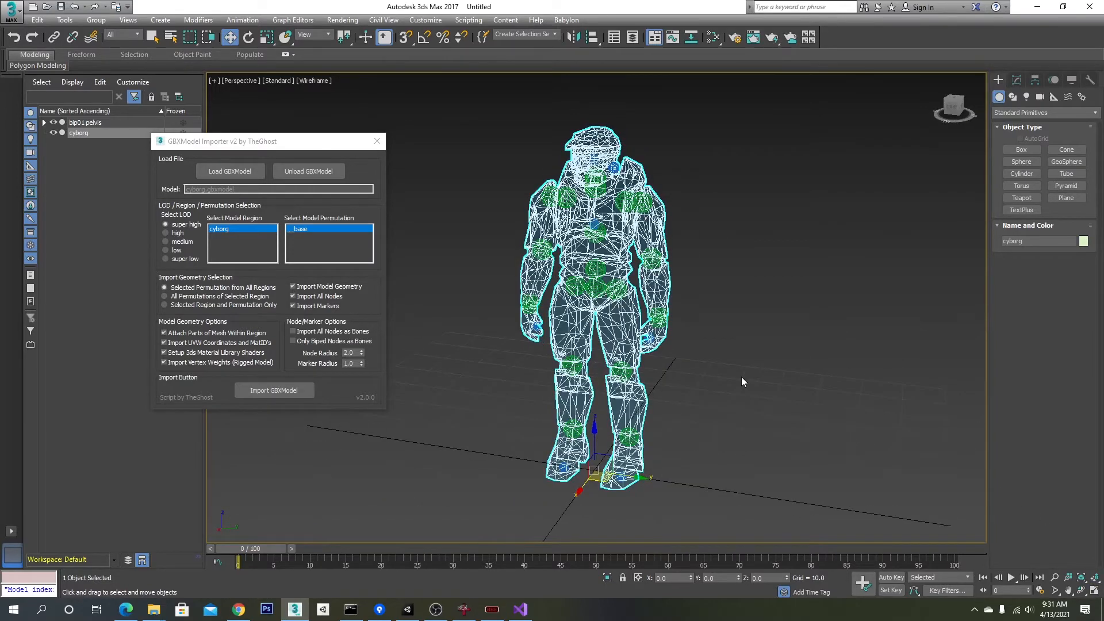
scroll(643, 322, "up", 8)
scroll(644, 325, "down", 8)
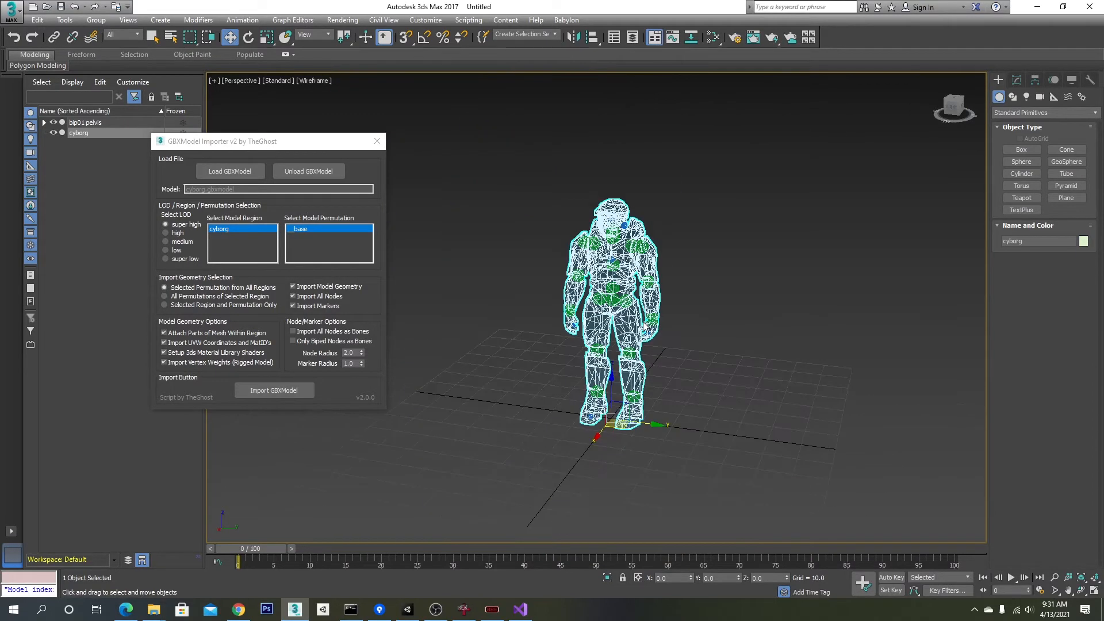
scroll(644, 325, "up", 3)
key("F3")
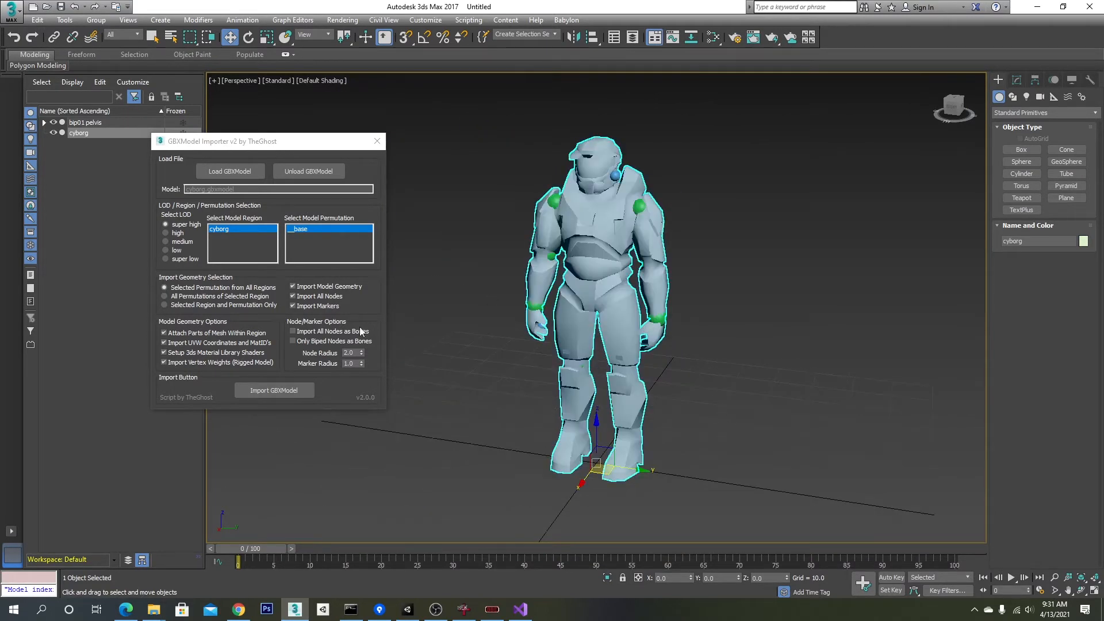
- Reset the scene without saving and reimport the cyborg model with only biped nodes as bones
left_click(307, 171)
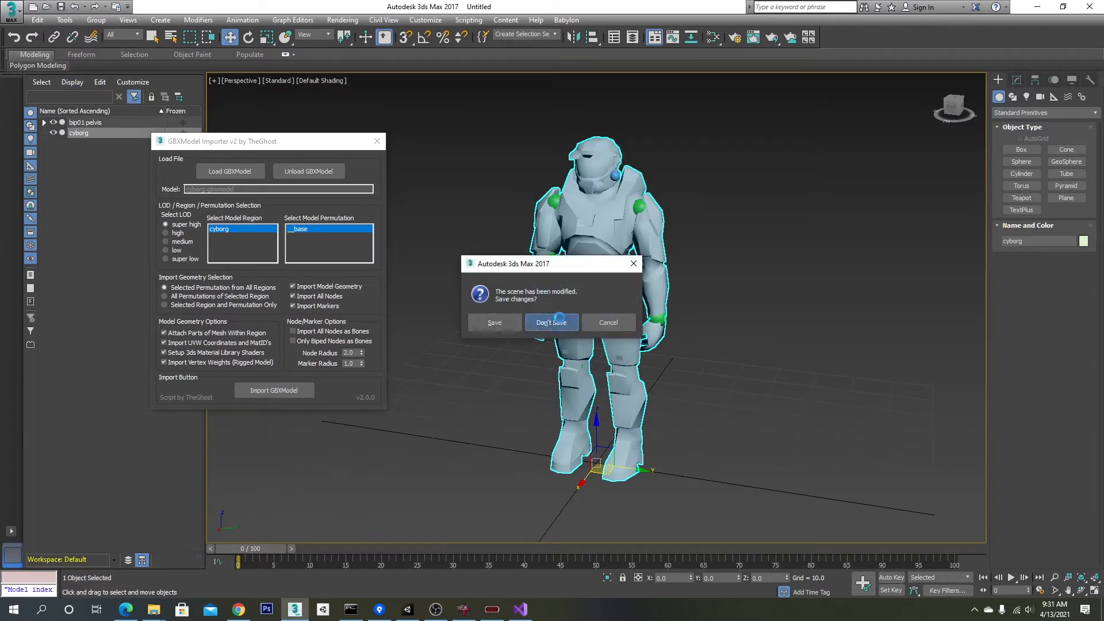
left_click(551, 322)
left_click(536, 336)
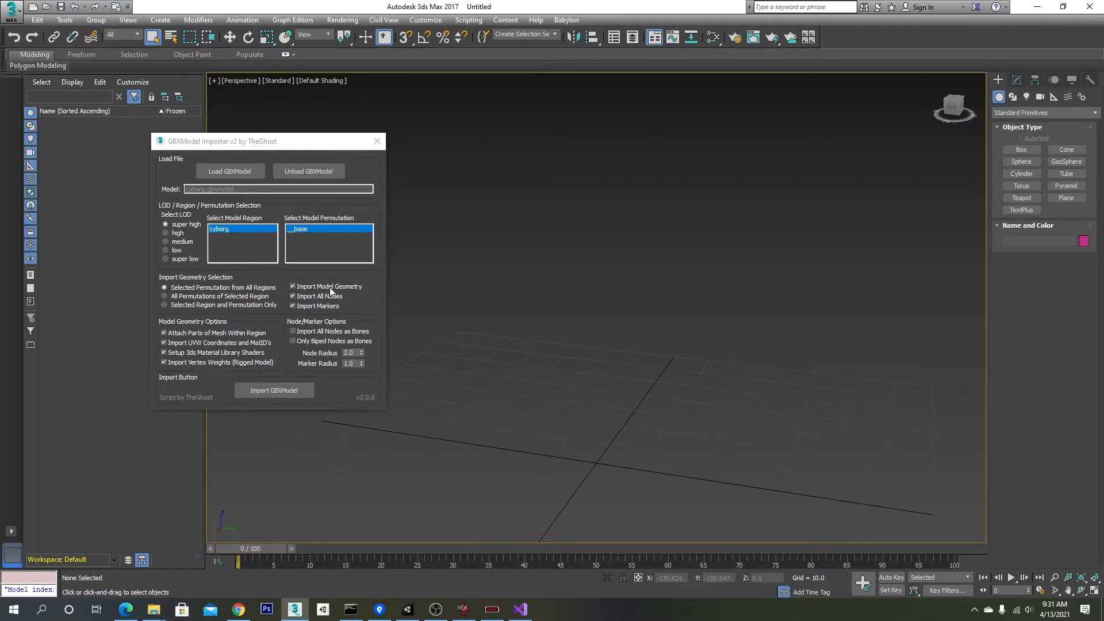
left_click(302, 344)
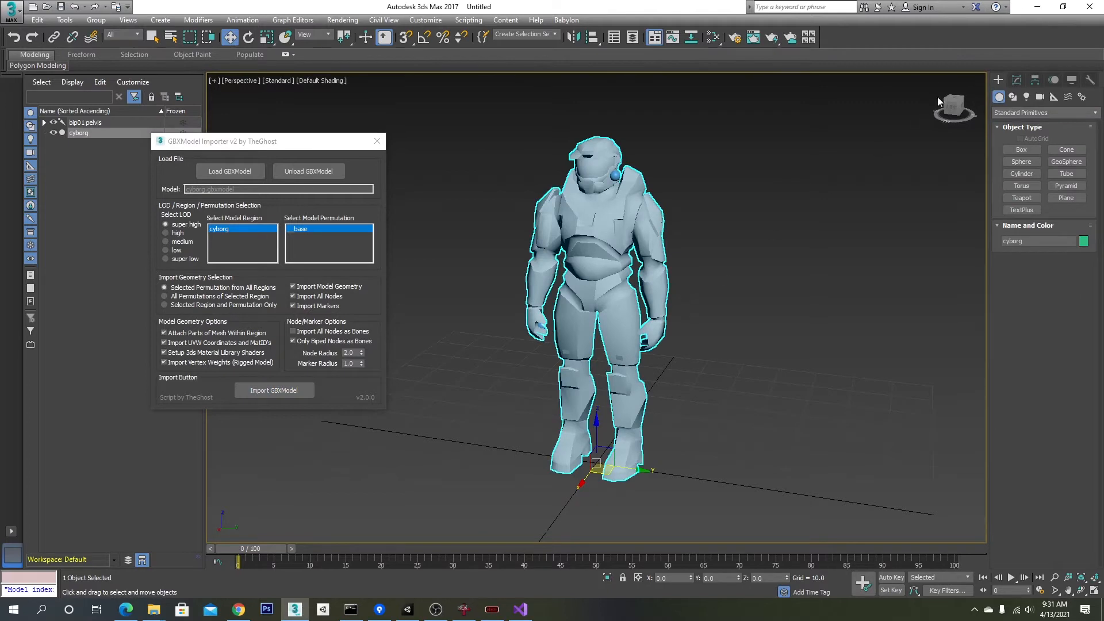
- Check the cyborg's Skin modifier, inspect the skeleton in wireframe, and select the bip01 l thigh bone in shaded display
left_click(1017, 79)
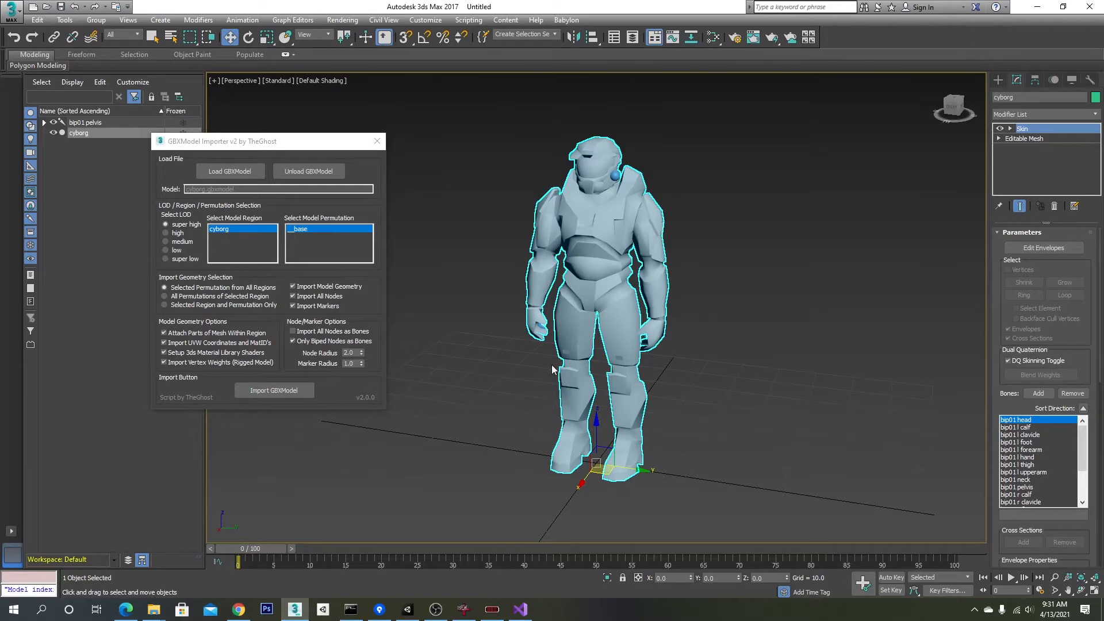
key("F3")
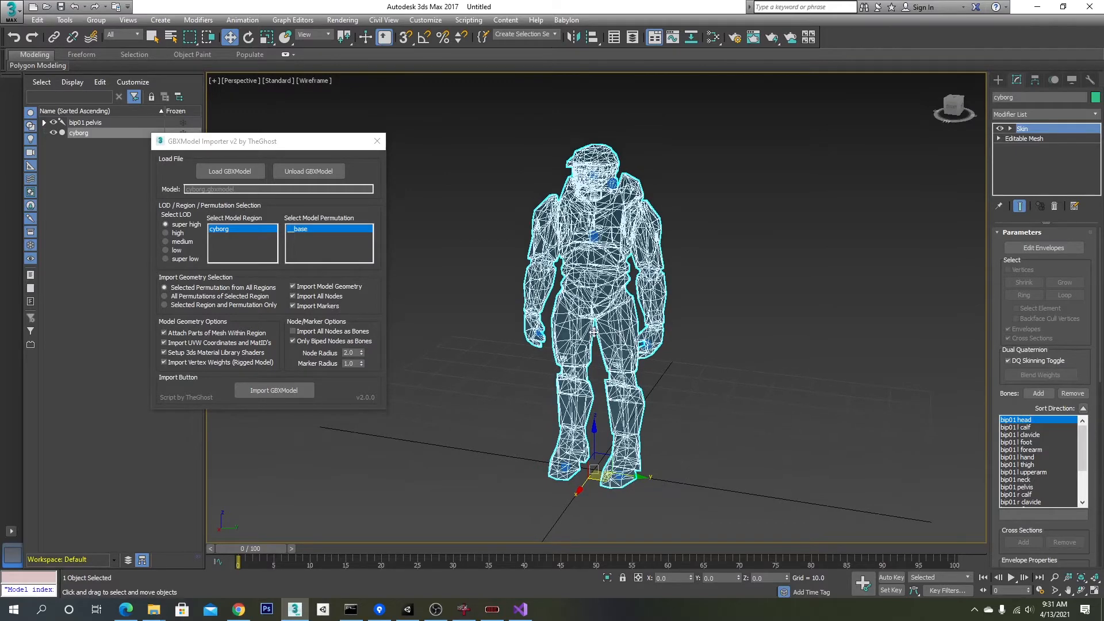
scroll(615, 294, "up", 5)
left_click(615, 293)
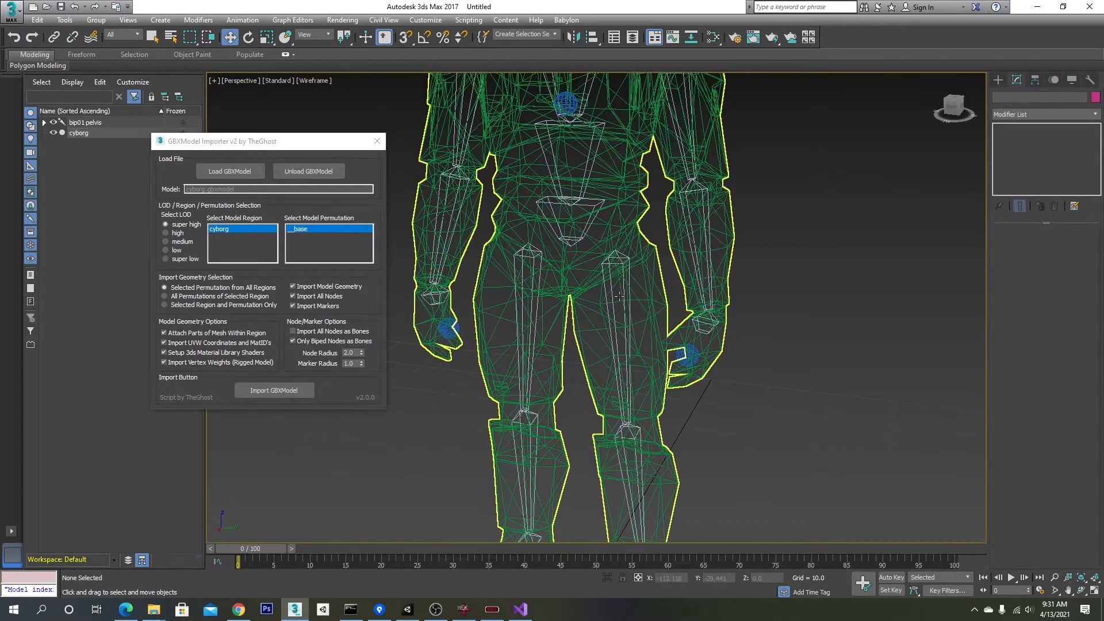
left_click(620, 297)
left_click(626, 295)
key("F3")
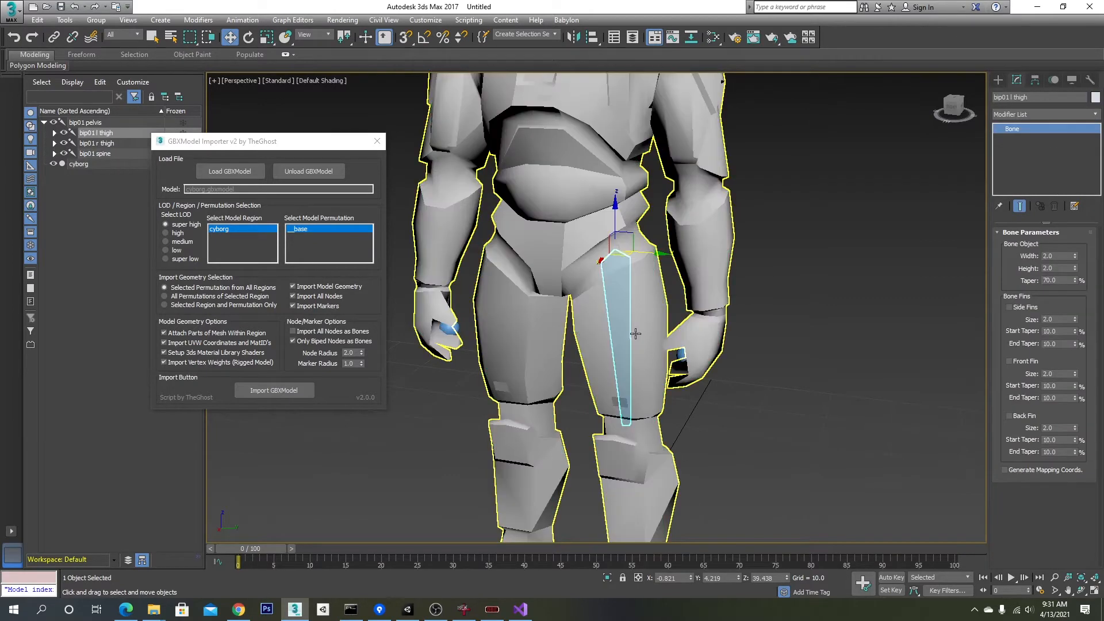
- Try rotating the left thigh bone to test the skinning, and undo the rotation
scroll(633, 332, "down", 5)
left_click(248, 37)
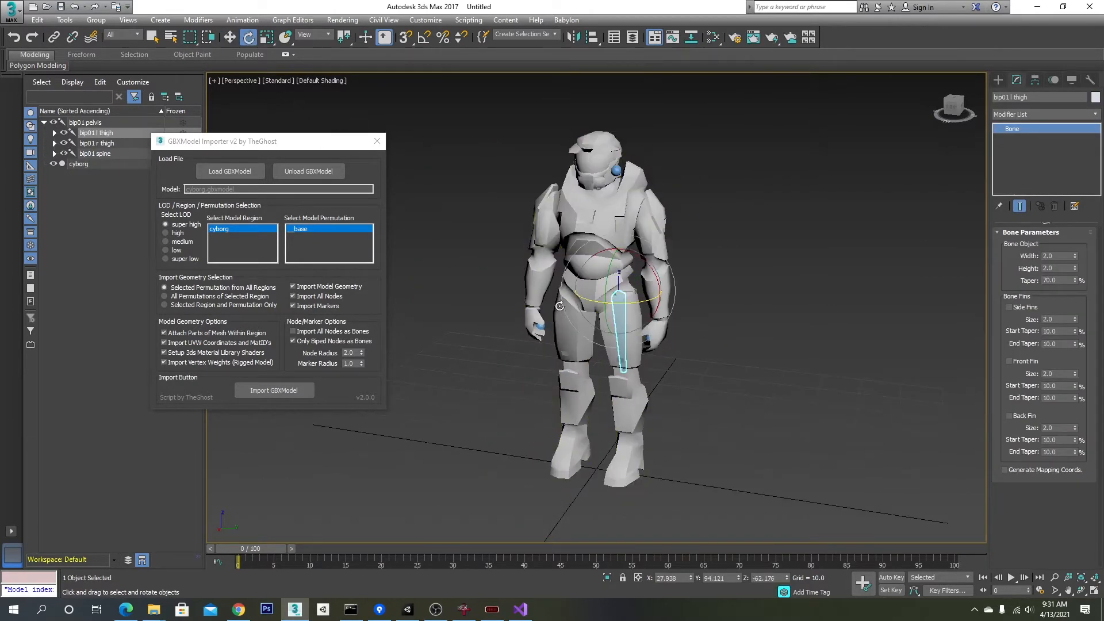
left_click_drag(605, 280, 610, 244)
key("ctrl+z")
- Export the scene as an Autodesk FBX file named cyborg with the Autodesk Media & Entertainment preset, and clear the selection
left_click_drag(318, 148, 273, 186)
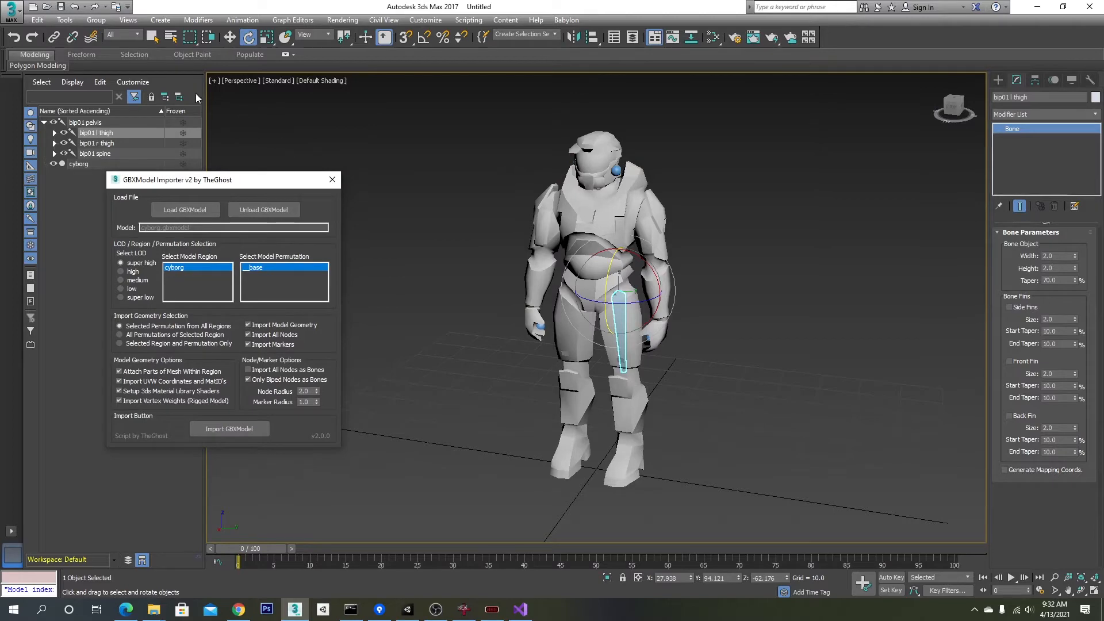
left_click(18, 19)
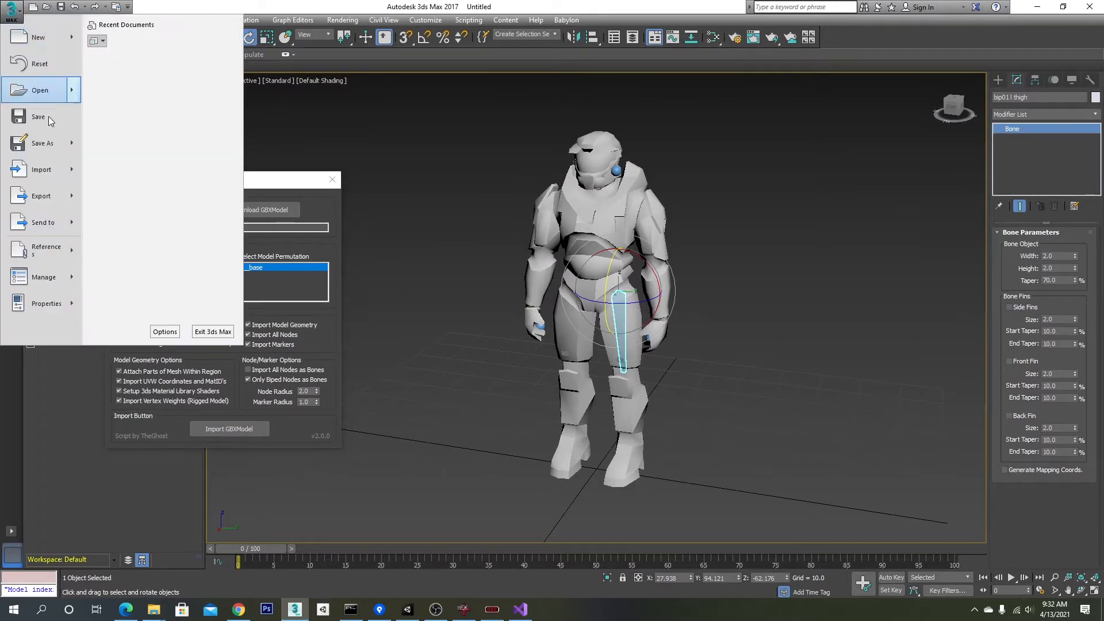
left_click(46, 200)
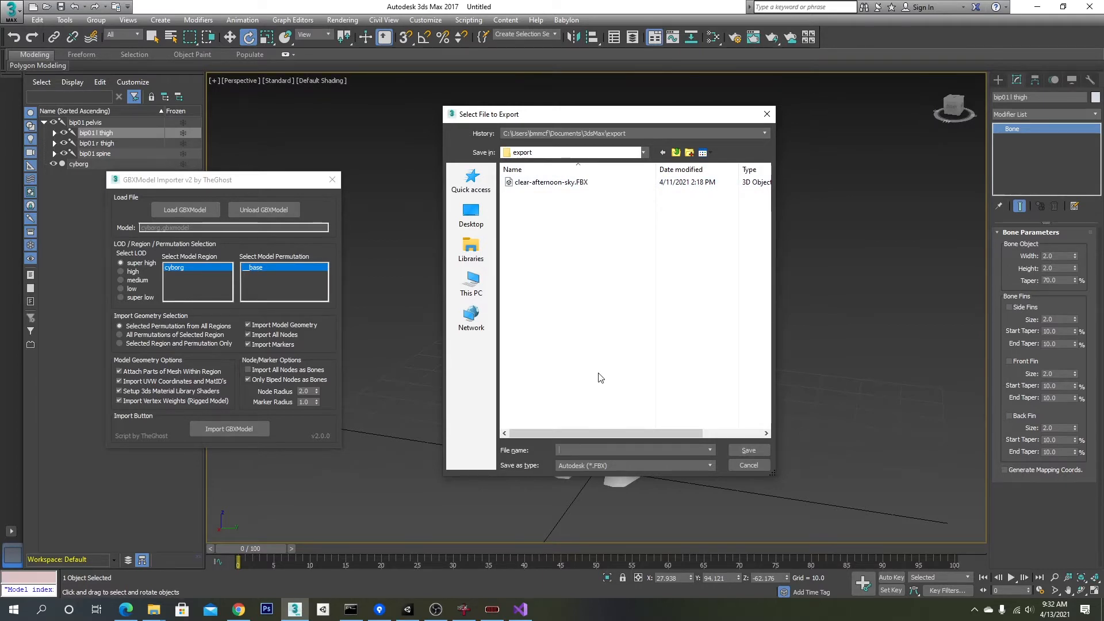
type("cyborg")
key("Return")
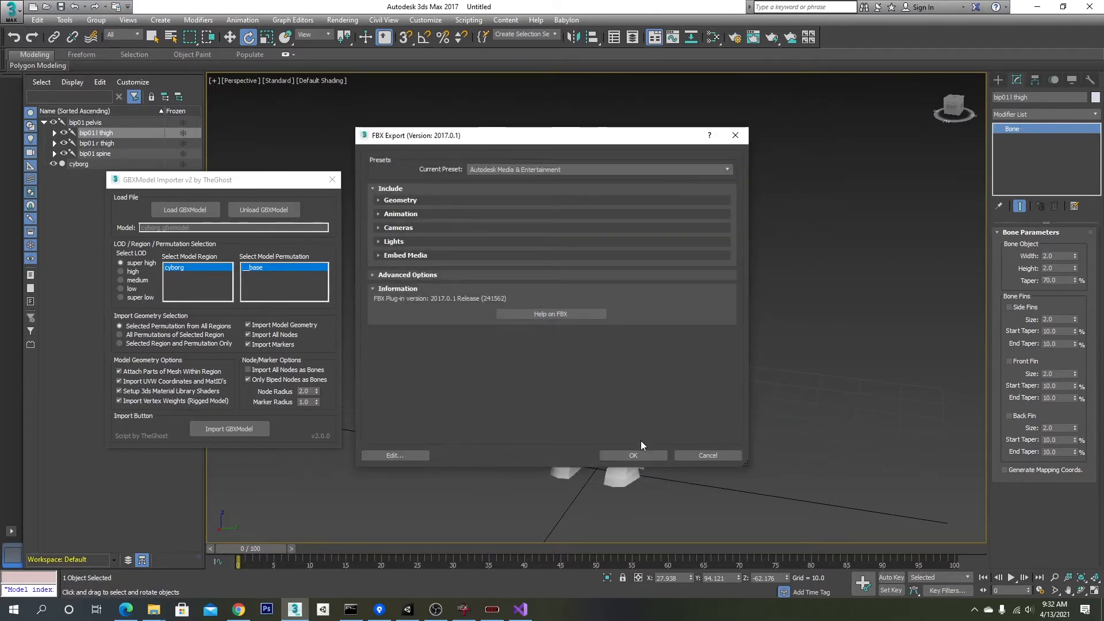
left_click(639, 450)
left_click_drag(259, 184, 211, 213)
left_click(444, 225)
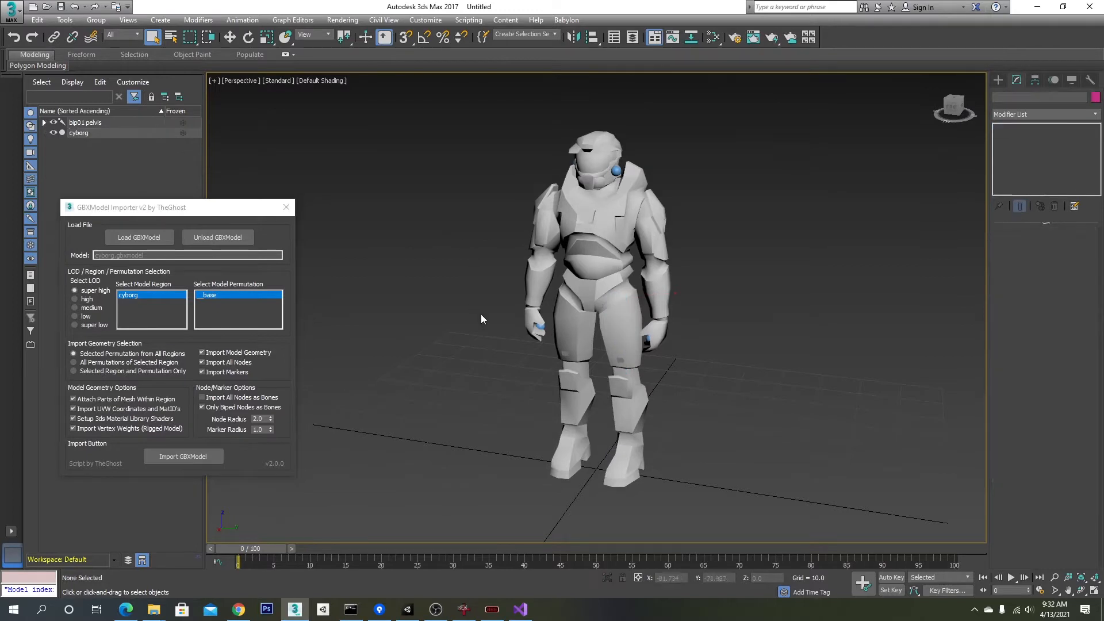
- Run the Animation_Importer_v1-0-3.ms script from Halo-CE-Tools and arrange both importer windows clear of the cyborg model
middle_click_drag(490, 330, 559, 337, "alt")
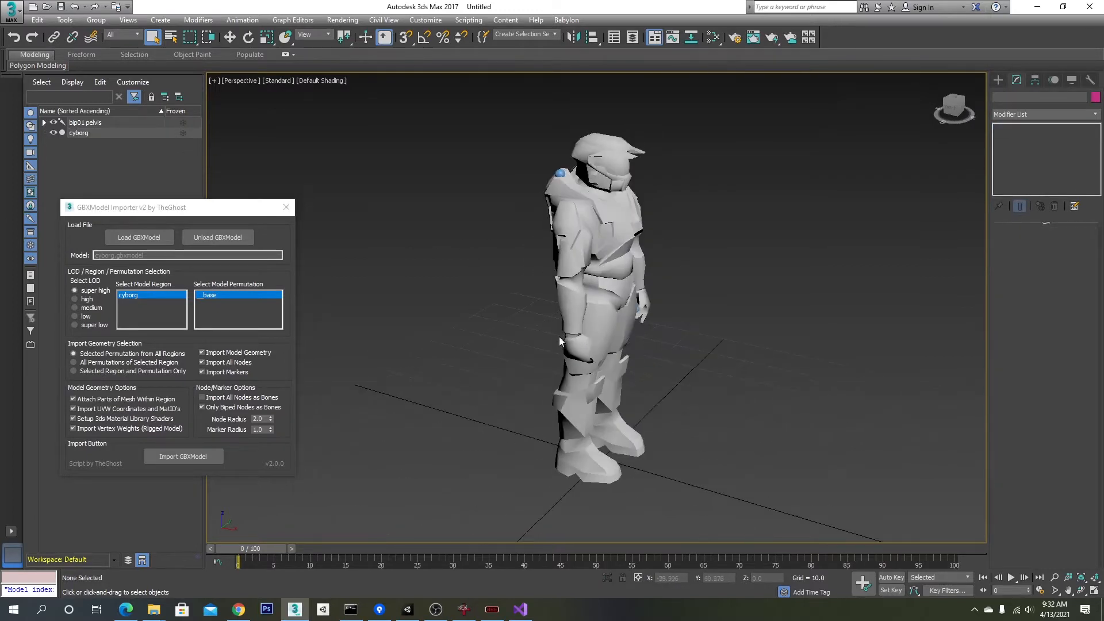
left_click(1090, 79)
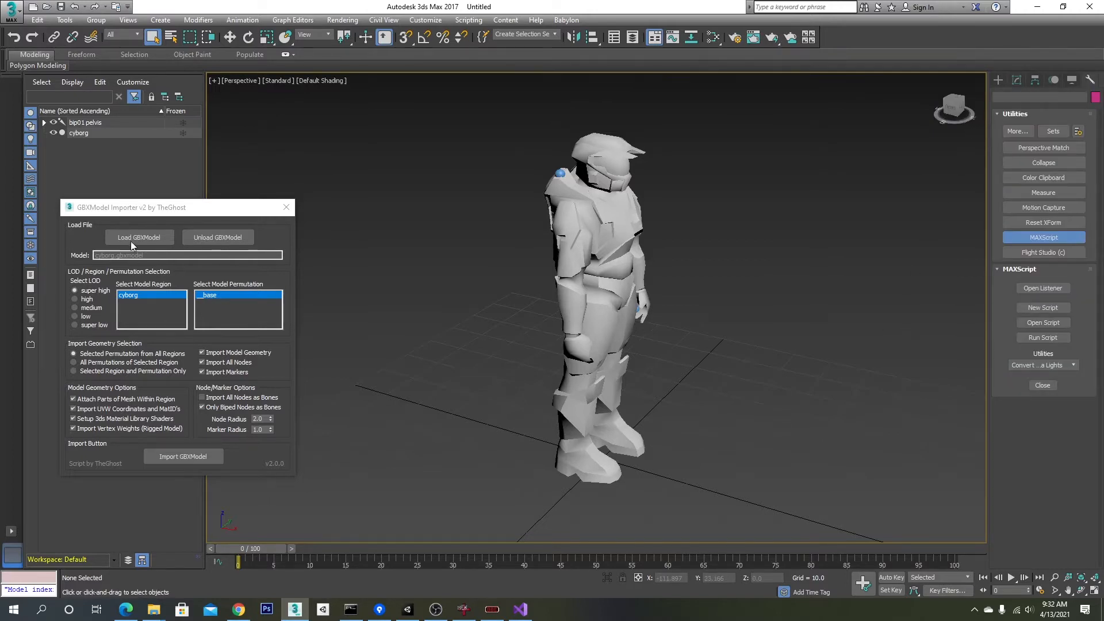
left_click(1030, 339)
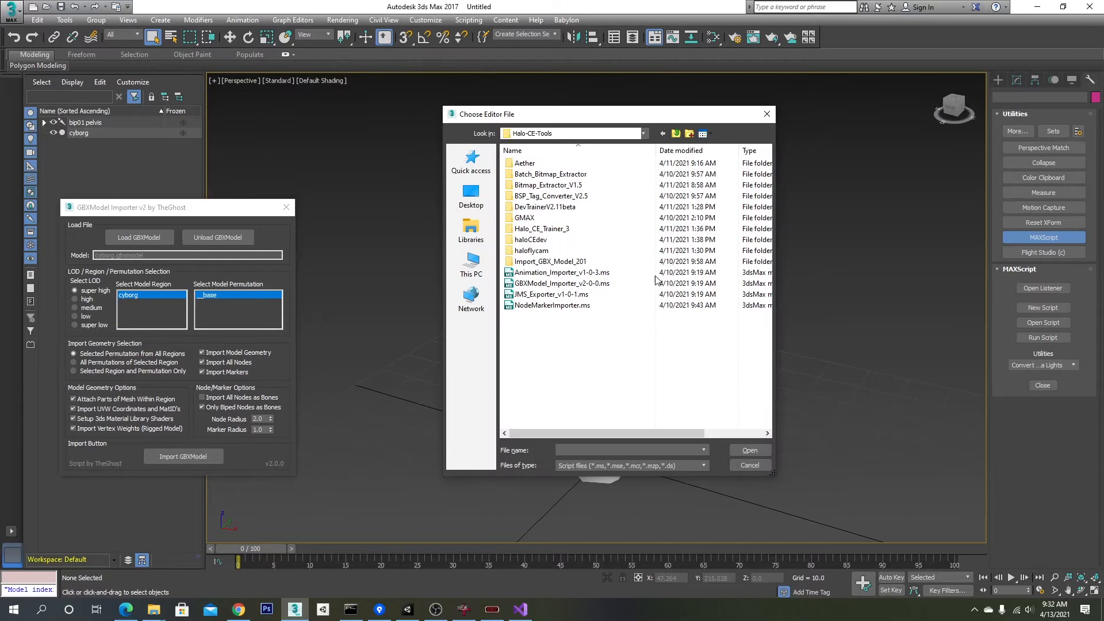
double_click(533, 274)
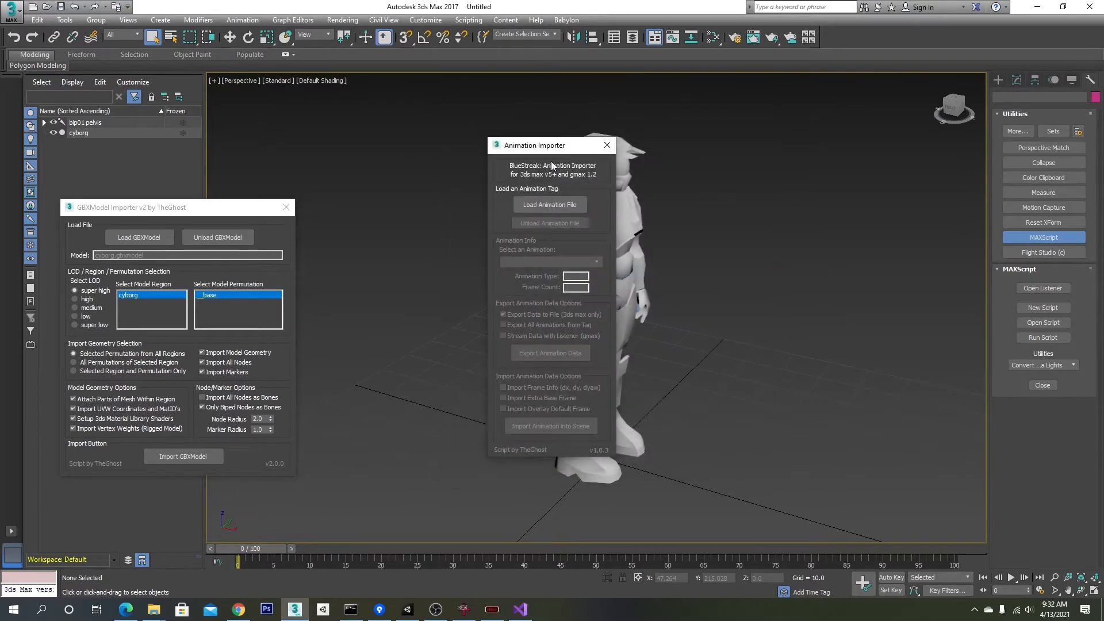
left_click_drag(538, 162, 360, 115)
left_click_drag(239, 211, 232, 257)
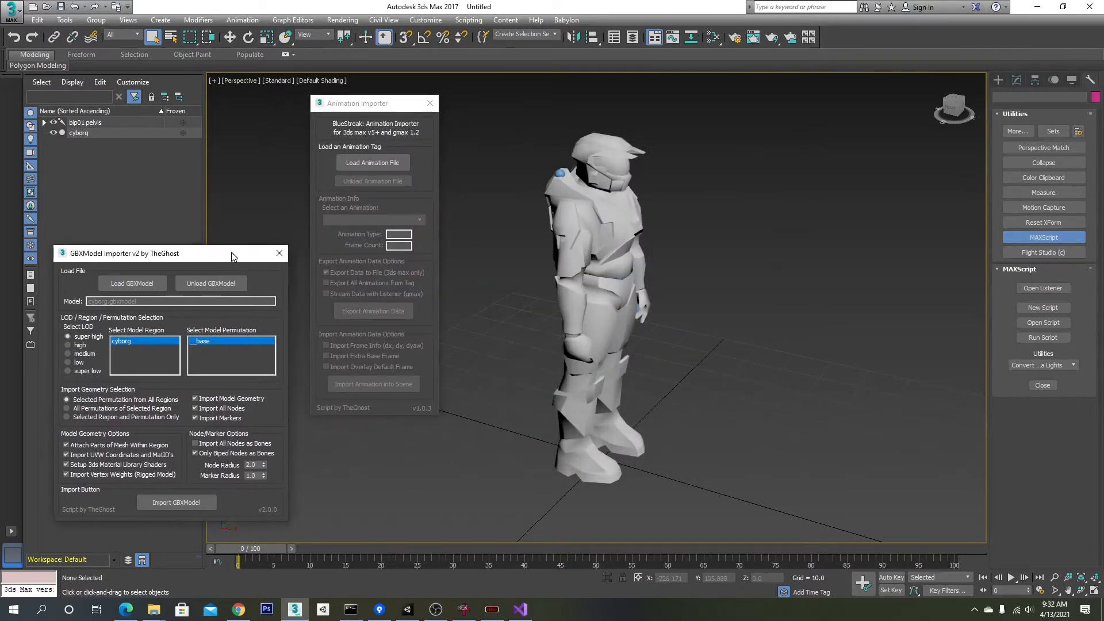
left_click_drag(352, 105, 338, 107)
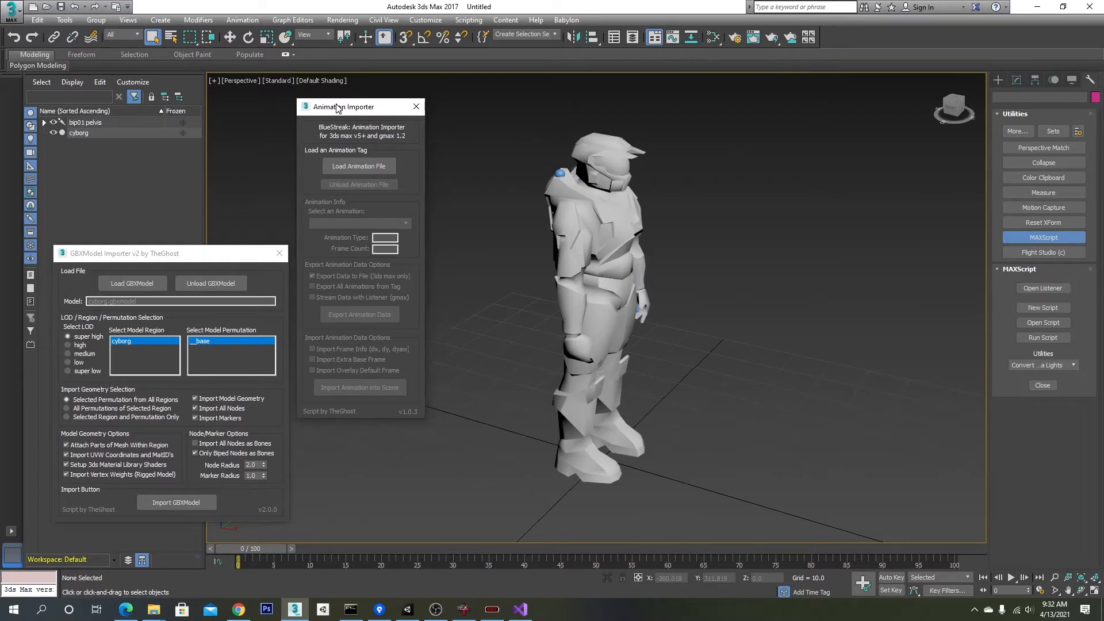
- Load cyborg.model_animations from HaloCE-RIPS\characters\cyborg into the Animation Importer
left_click(359, 166)
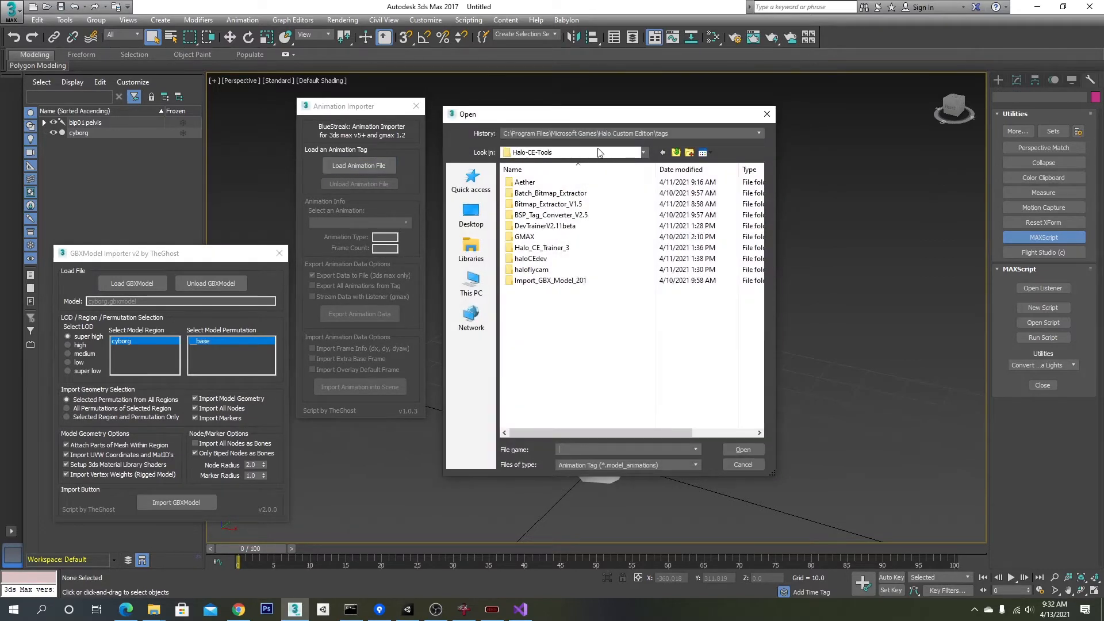
left_click(665, 133)
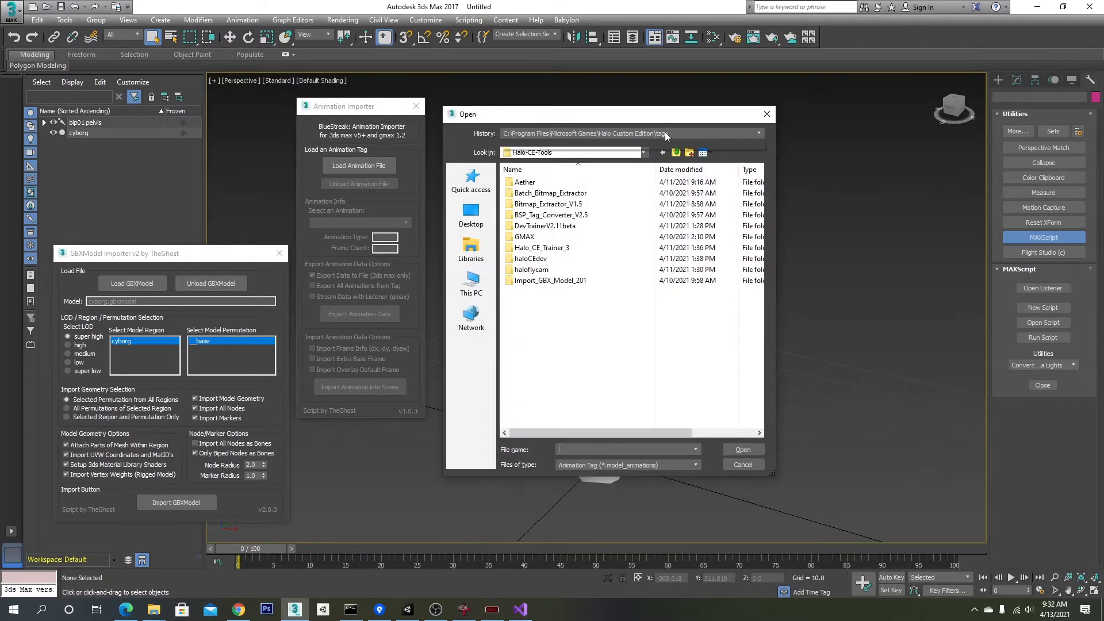
left_click(587, 151)
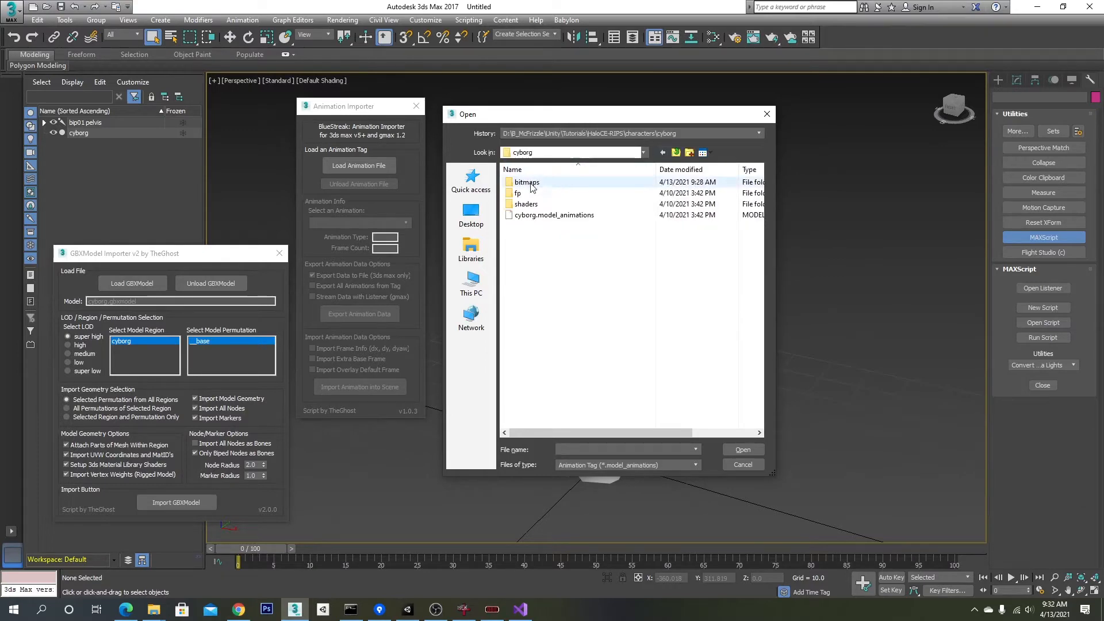
double_click(555, 215)
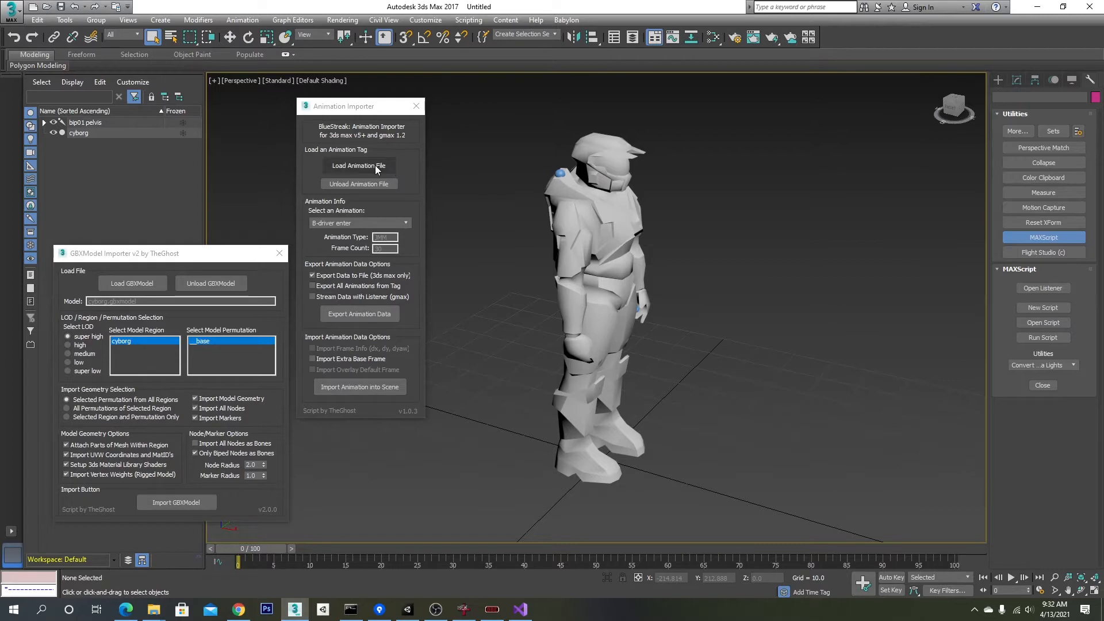
- Browse the loaded animations in the Animation Importer, trying stand look and choosing stand rifle idle
left_click(357, 221)
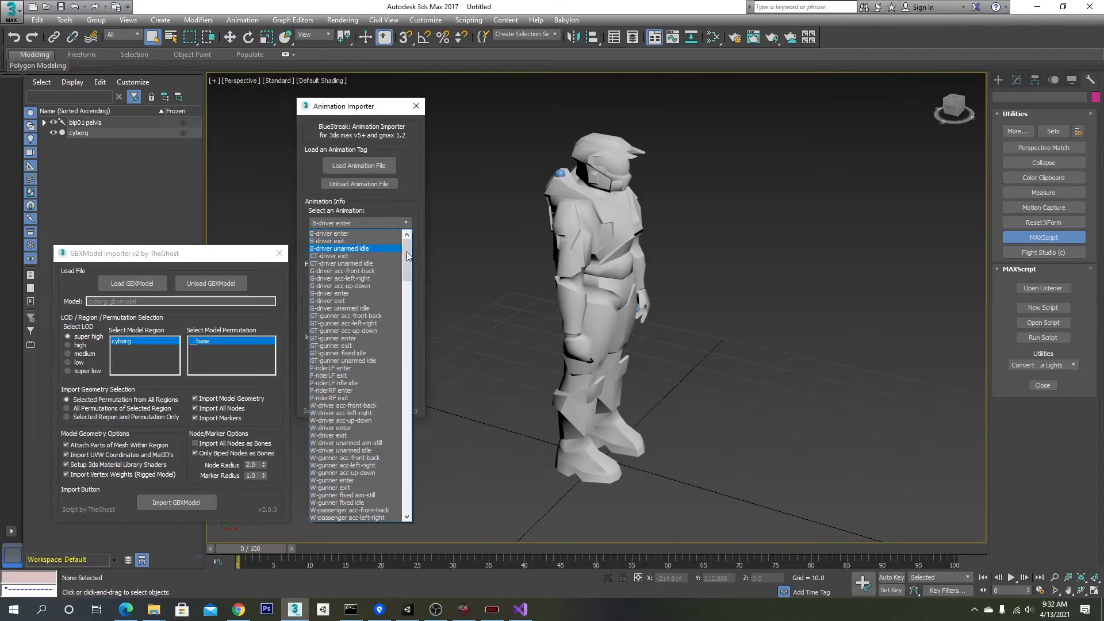
left_click_drag(407, 252, 408, 385)
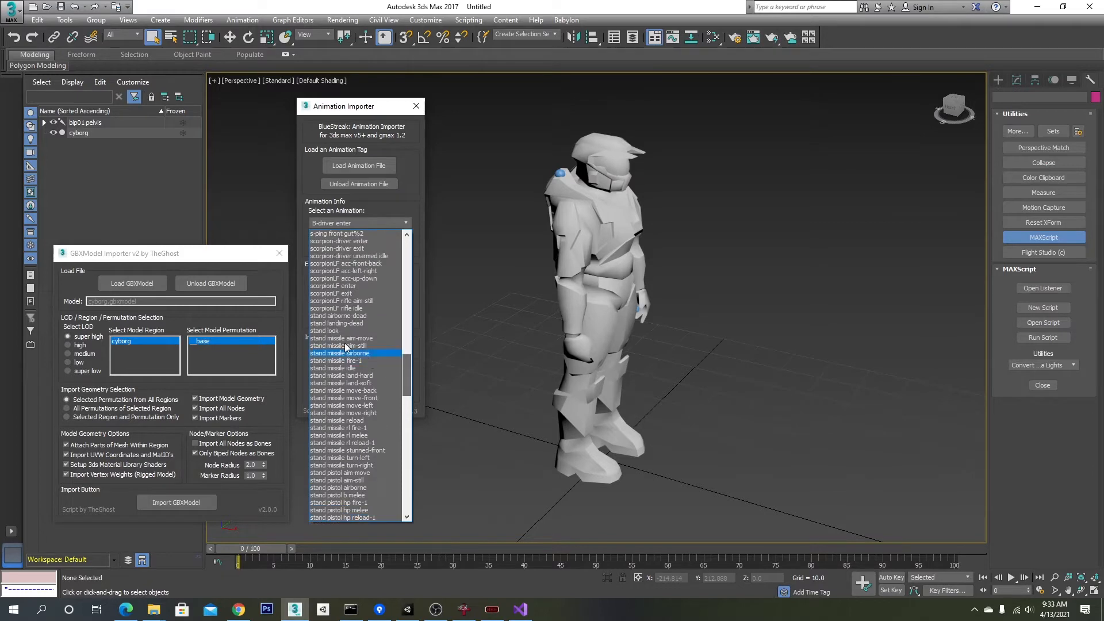
left_click(325, 301)
left_click(397, 223)
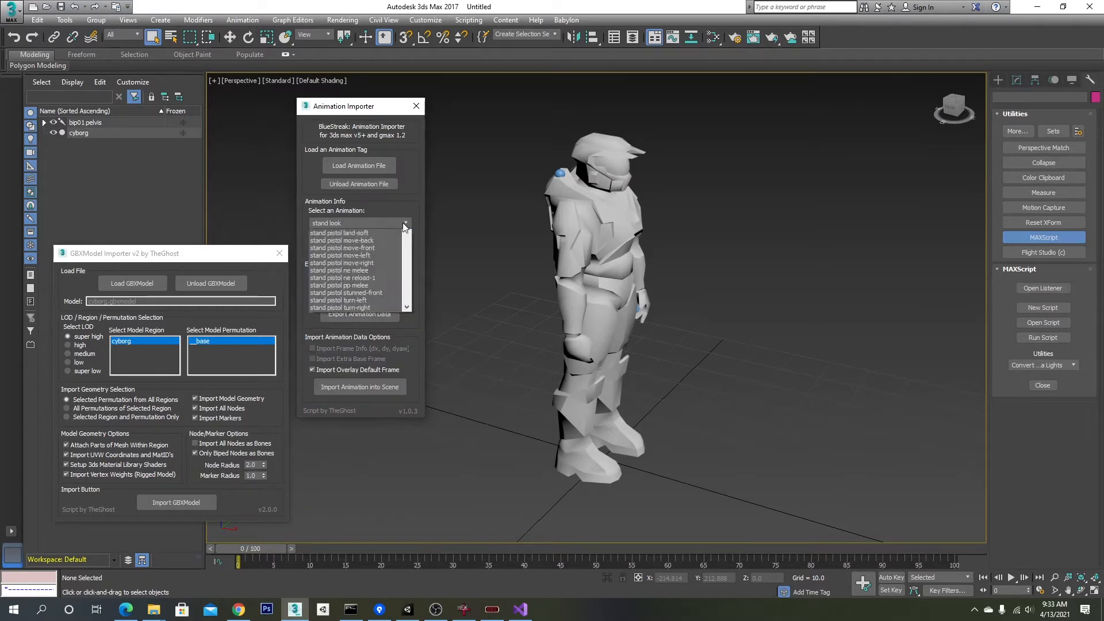
left_click_drag(403, 376, 402, 362)
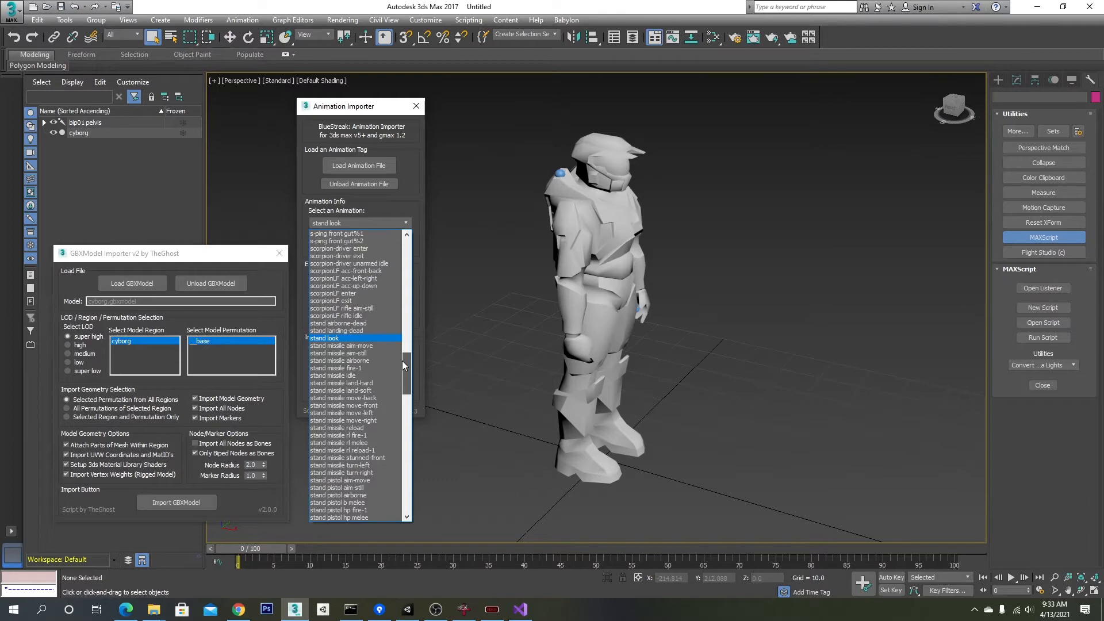
left_click_drag(401, 361, 402, 399)
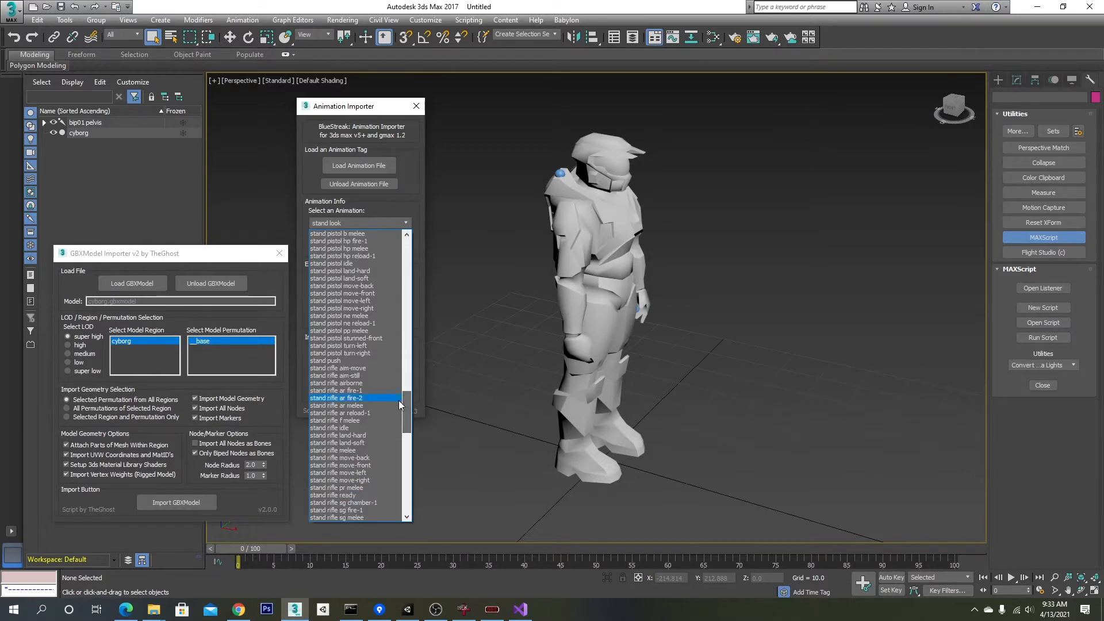
left_click(344, 429)
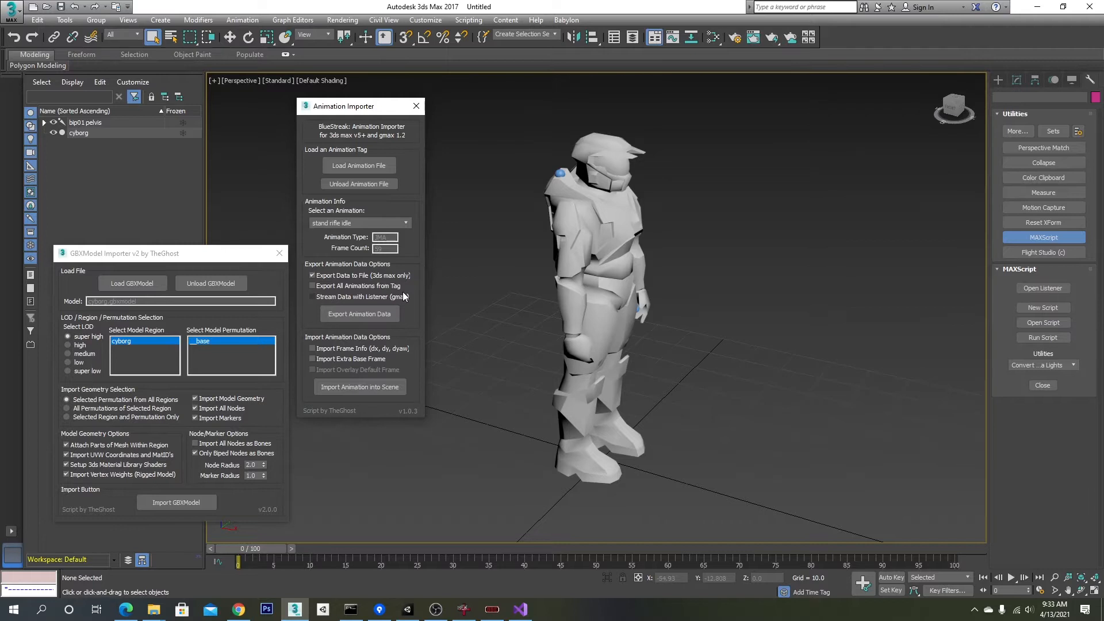
- Import the stand look animation onto the cyborg and scrub the timeline back to frame 0 to preview it
left_click(406, 223)
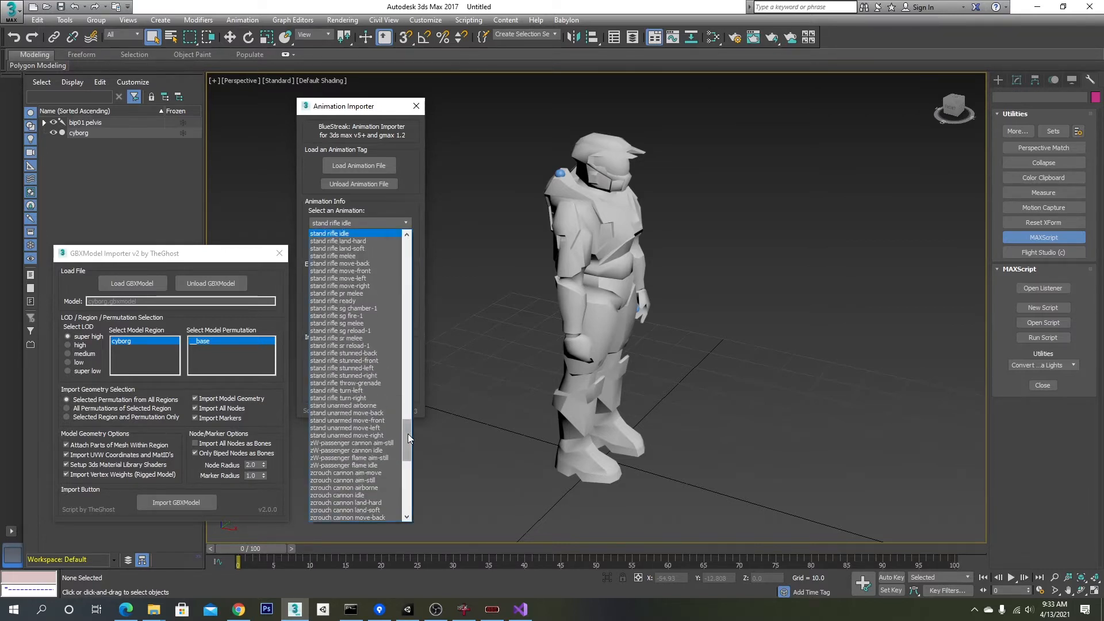
left_click_drag(409, 433, 414, 327)
left_click_drag(413, 335, 413, 375)
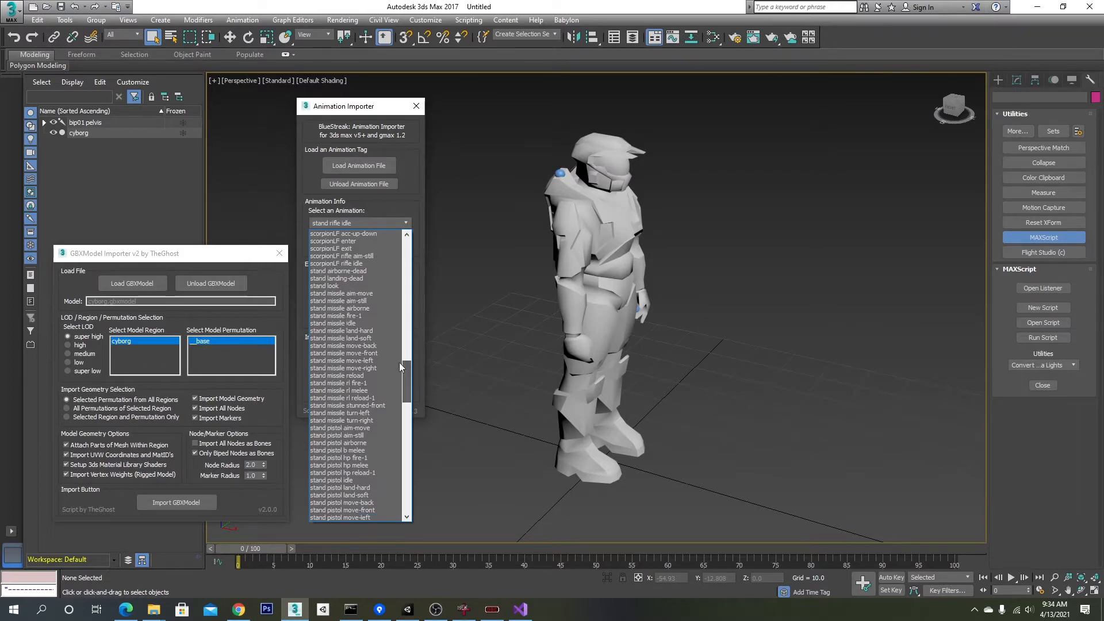
left_click(325, 286)
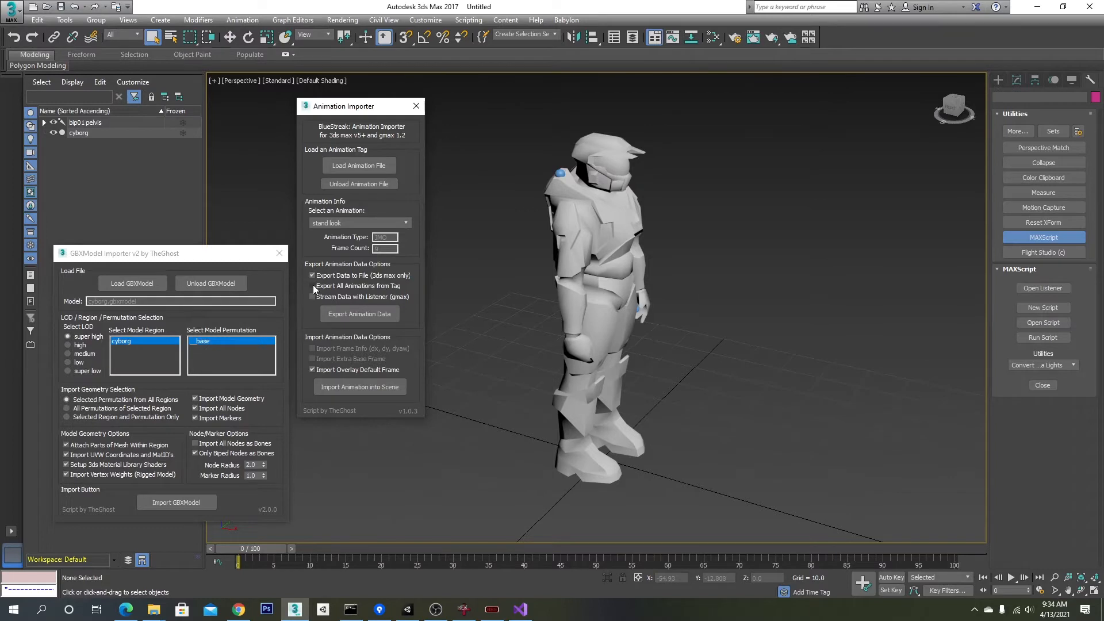
left_click(354, 386)
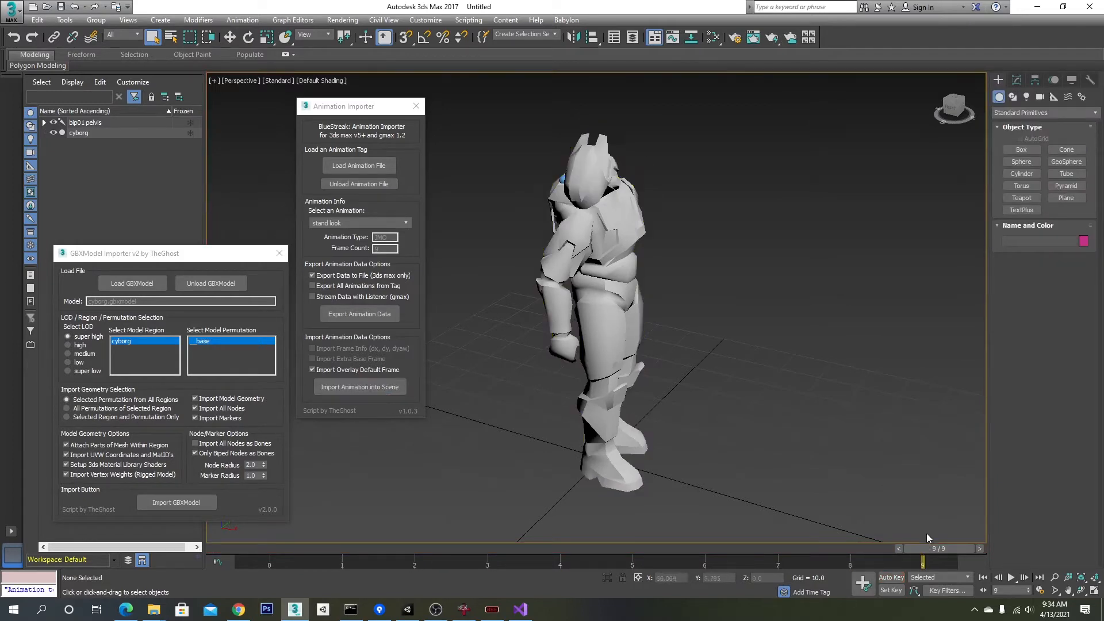
left_click_drag(936, 543, 174, 539)
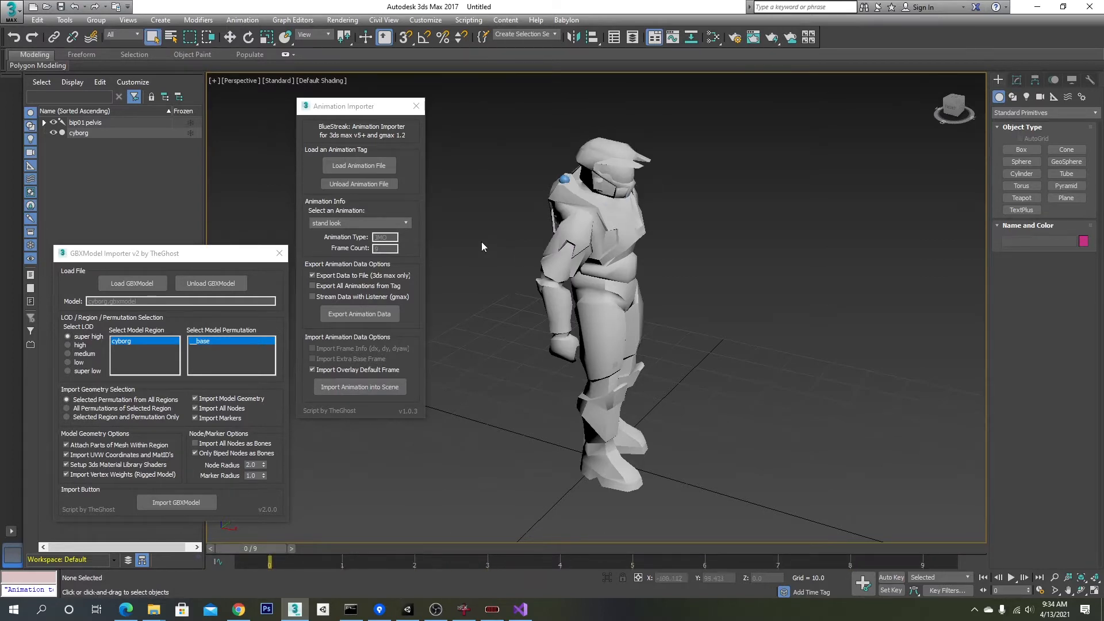
- Import the stand rifle idle animation onto the cyborg and scrub the timeline back to frame 0
left_click(394, 221)
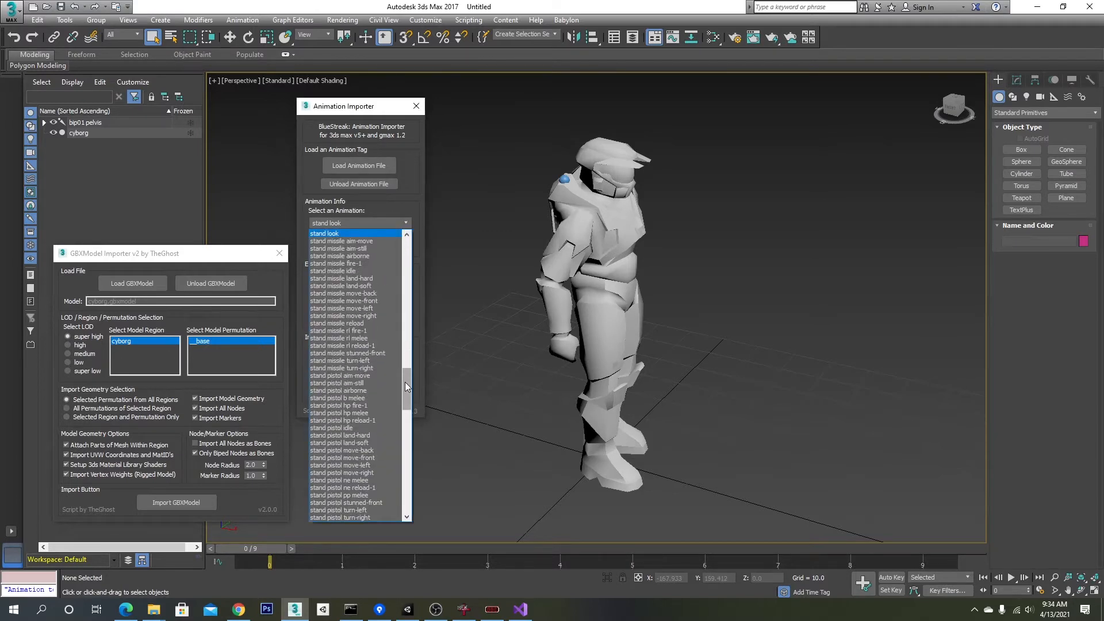
left_click_drag(405, 382, 403, 395)
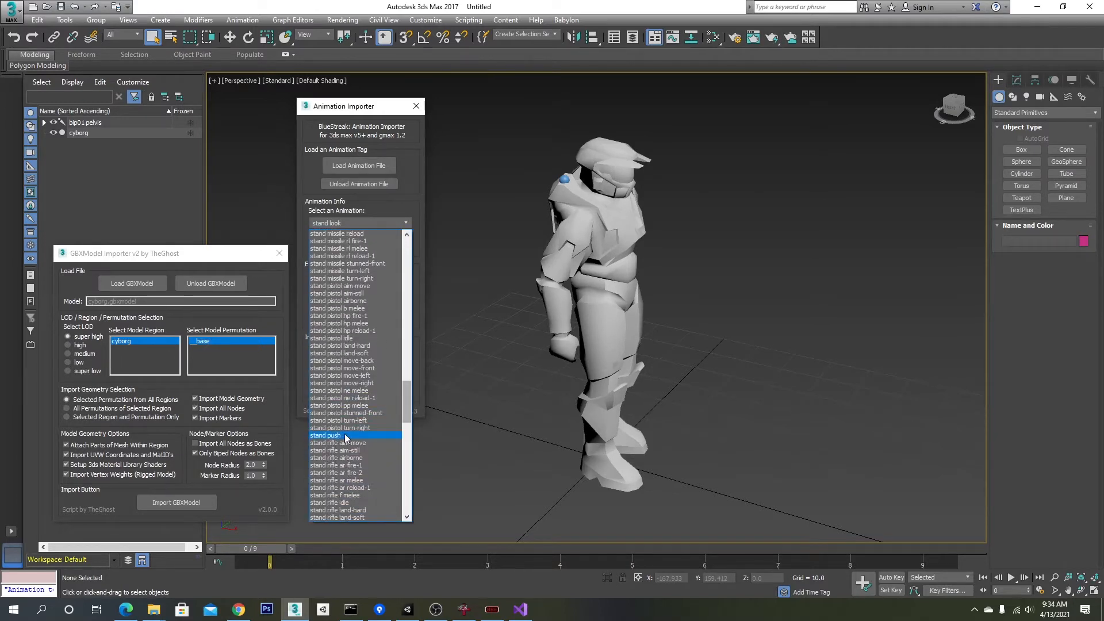
left_click(349, 501)
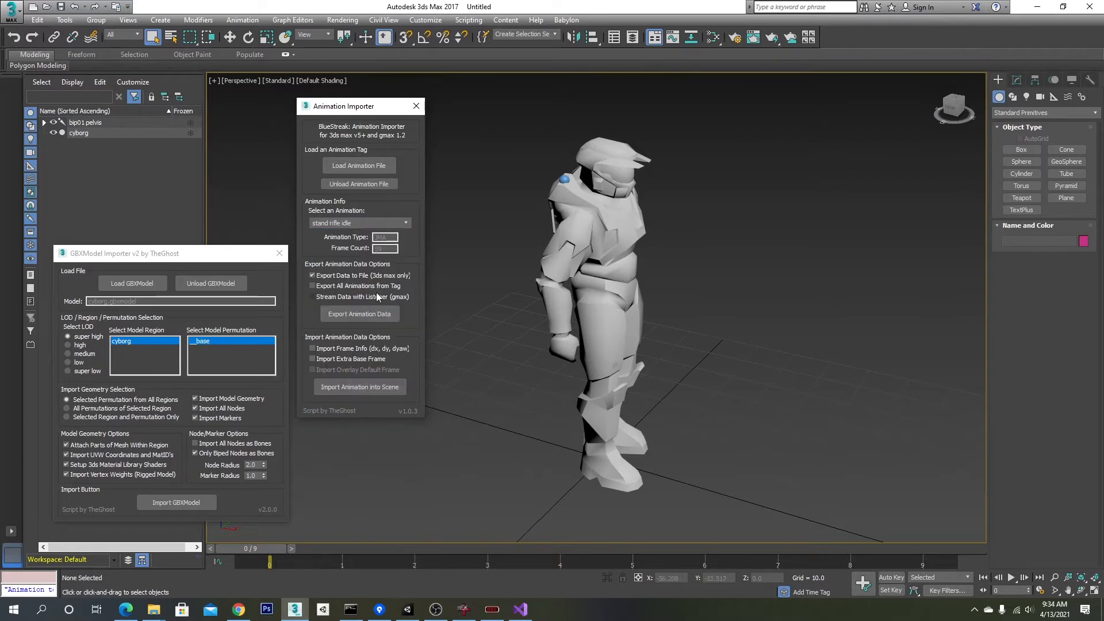
left_click(375, 390)
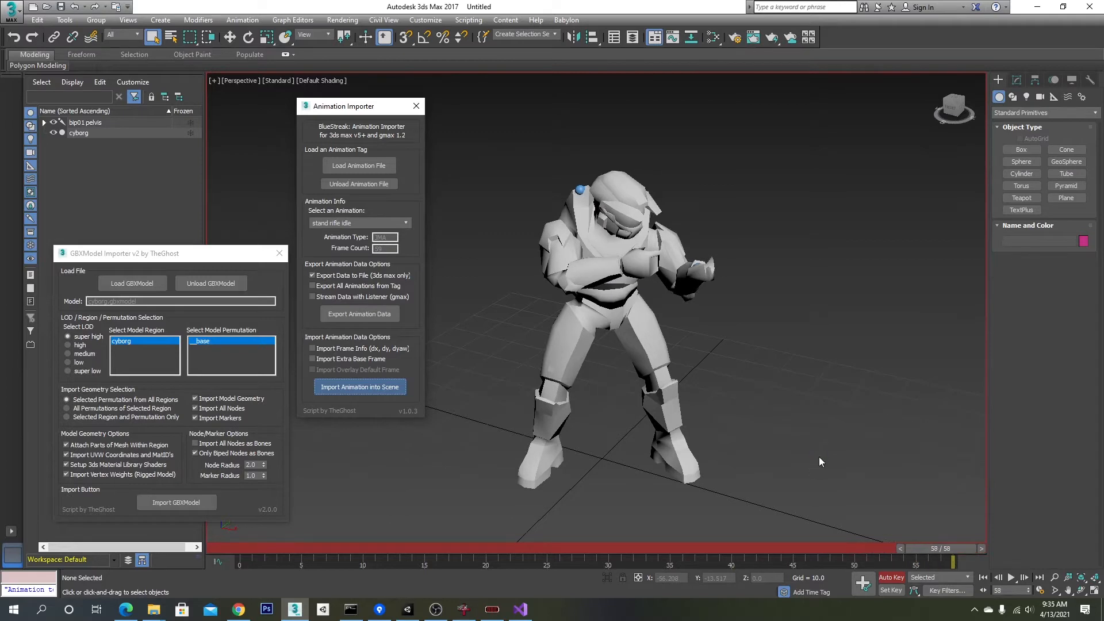
left_click_drag(926, 550, 97, 550)
- Export the animated scene as an Autodesk FBX file named cyborg_anim_stand-rifle-idle, checking the animation and bake options before confirming
left_click(15, 10)
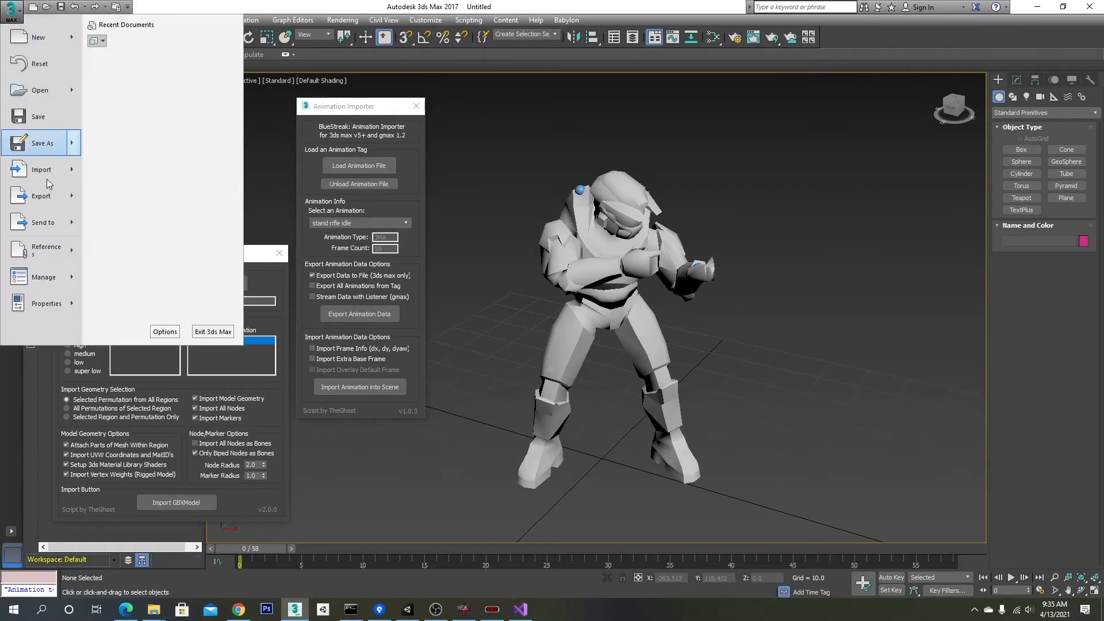
left_click(34, 195)
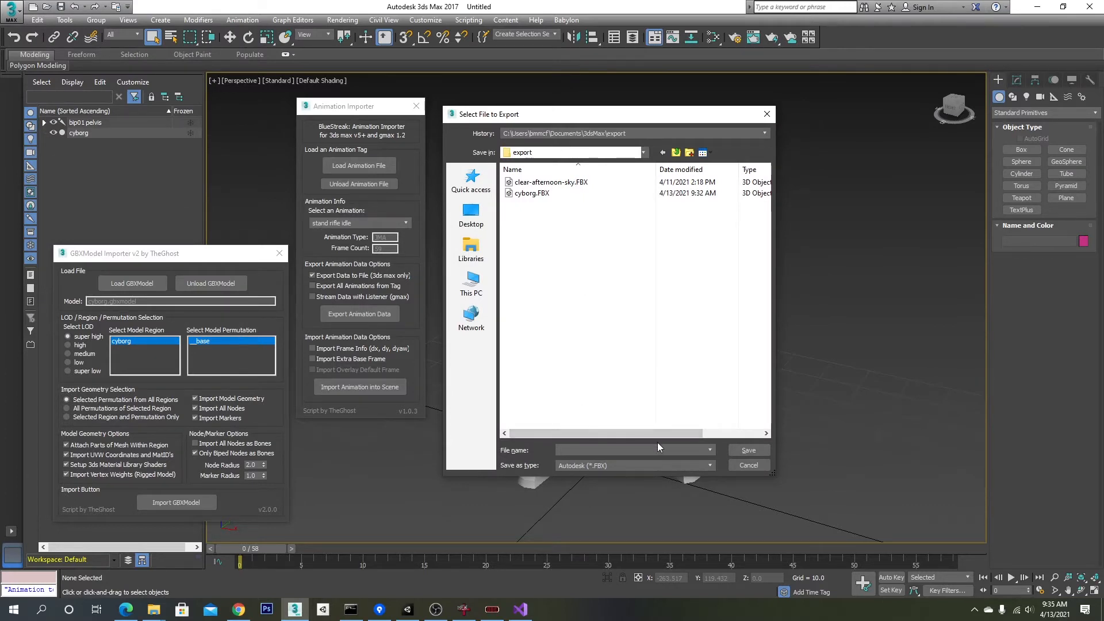
type("cyborg_anim_stand-rifle-idle")
left_click(749, 451)
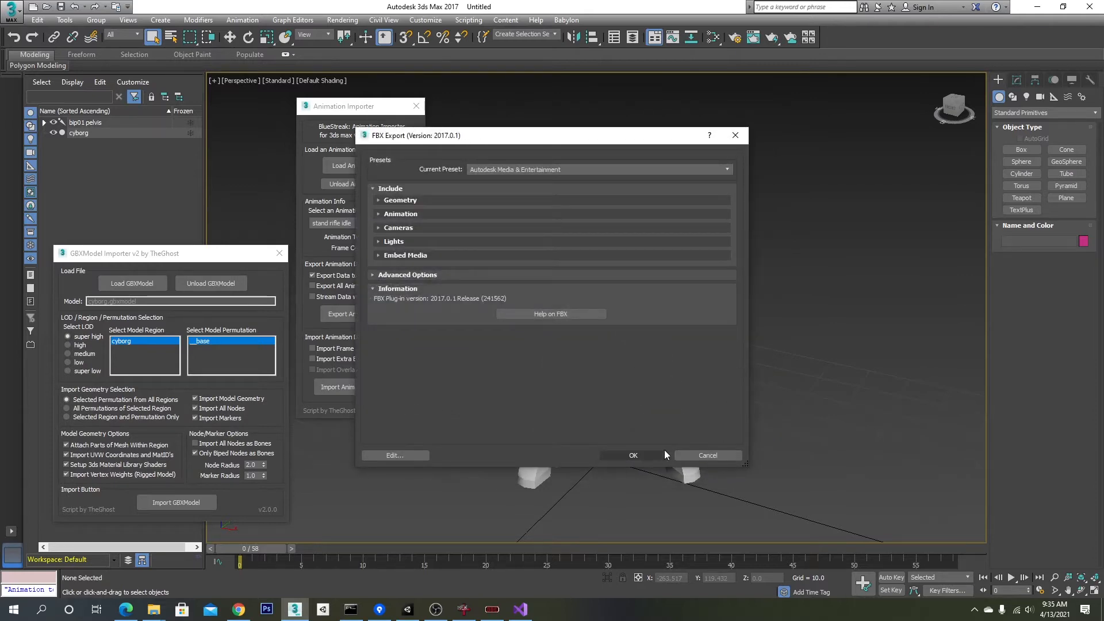
left_click(378, 213)
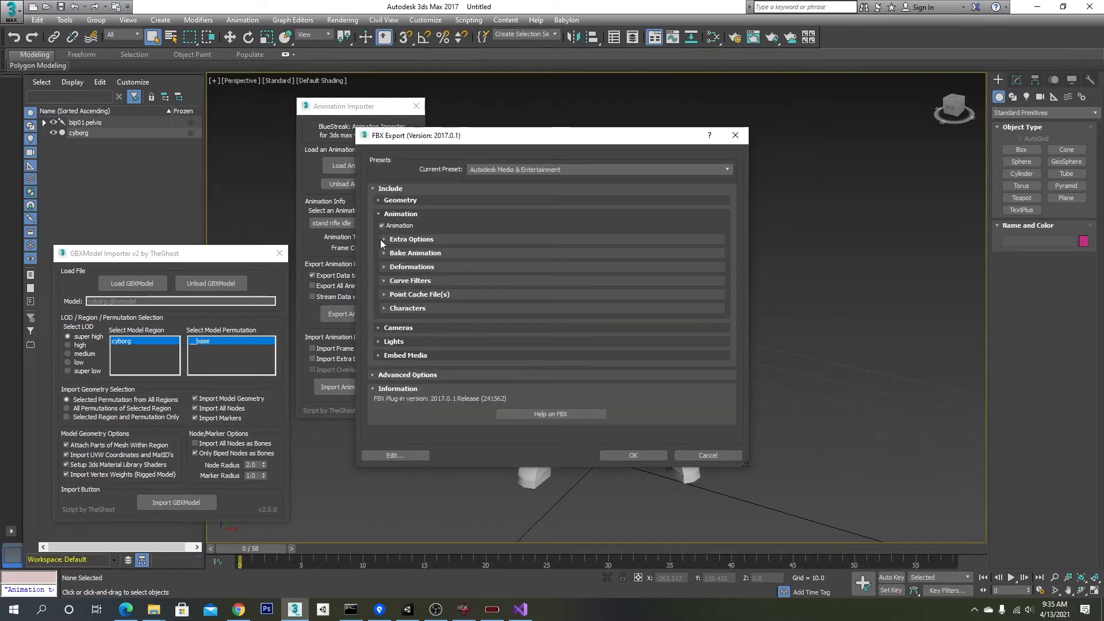
left_click(386, 253)
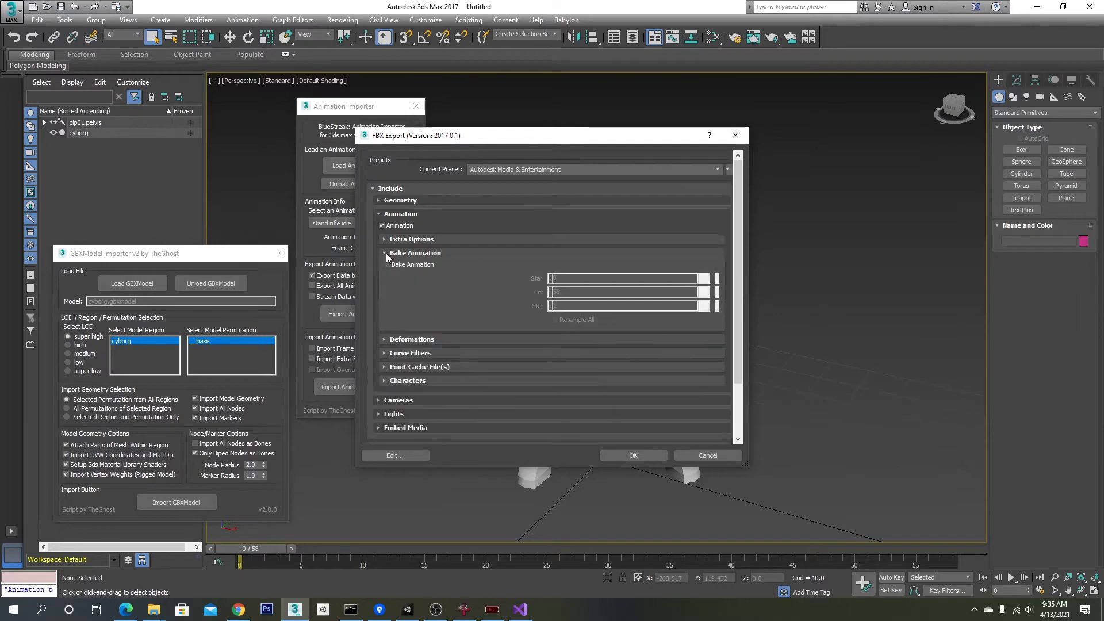
left_click(385, 253)
left_click(636, 455)
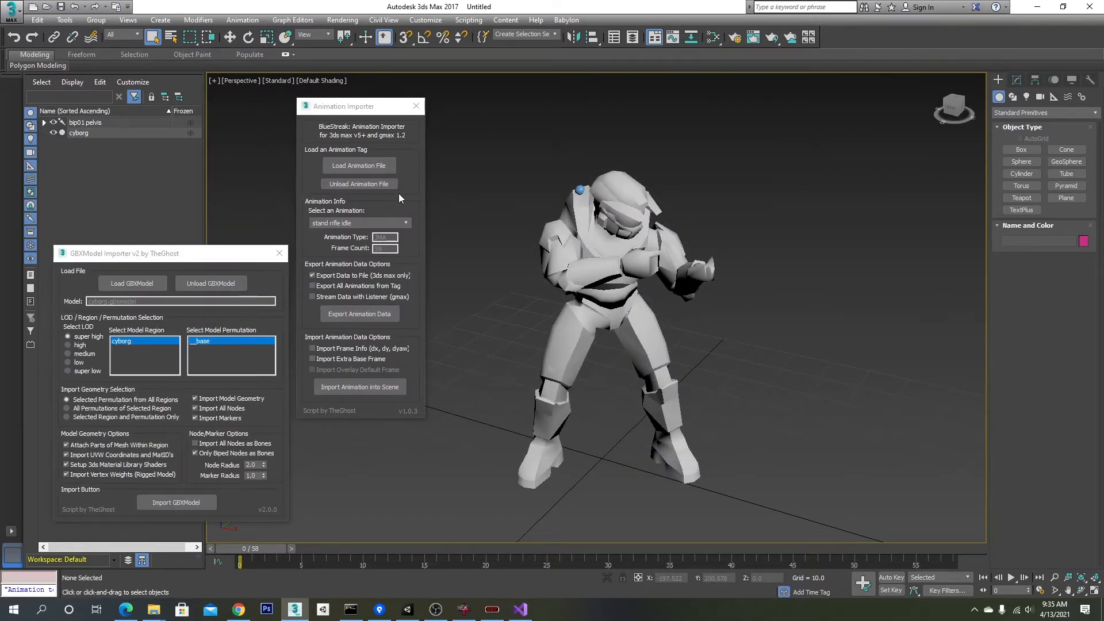
- Look through the full list of cyborg animations in the Animation Importer, from the vehicle entries to the crouch, kill and stand ones
left_click(402, 225)
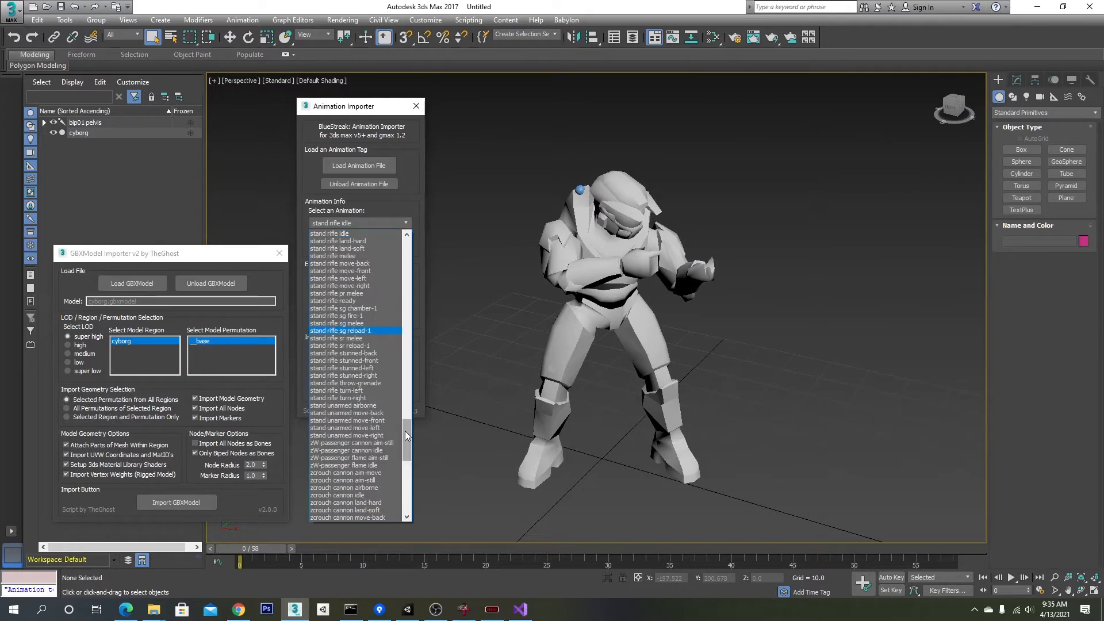
left_click_drag(406, 435, 415, 333)
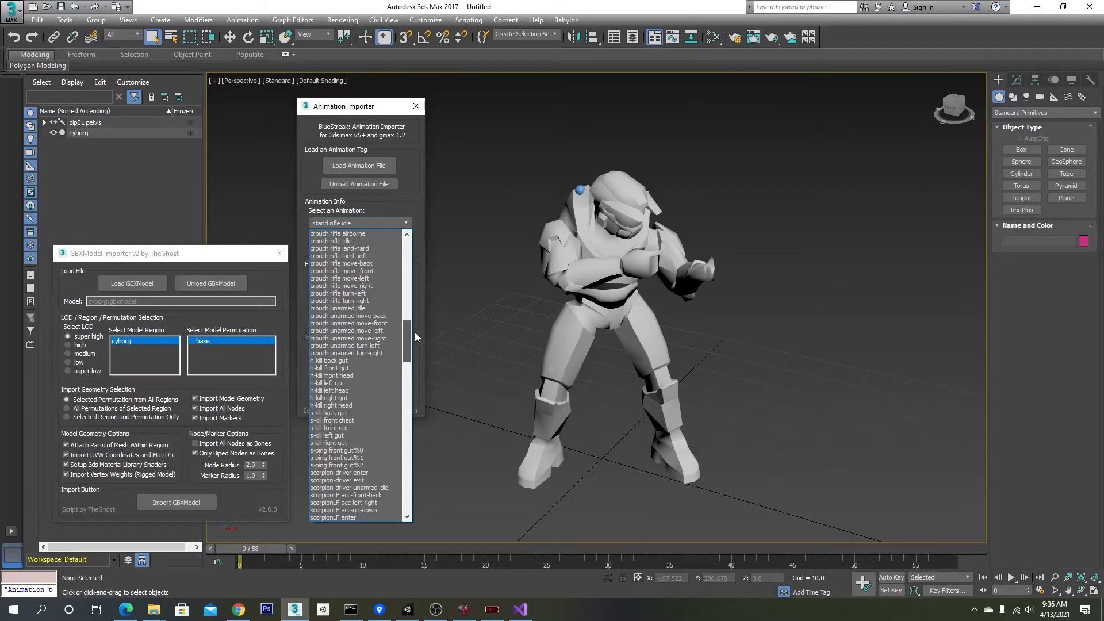
left_click_drag(415, 333, 423, 239)
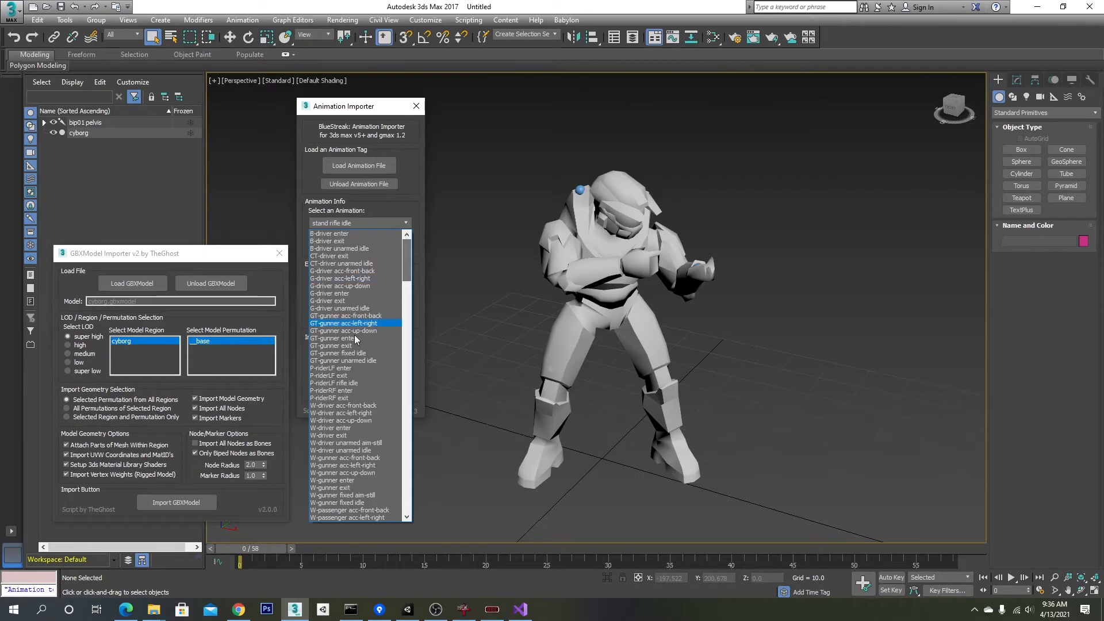
scroll(355, 336, "down", 3)
scroll(357, 339, "down", 6)
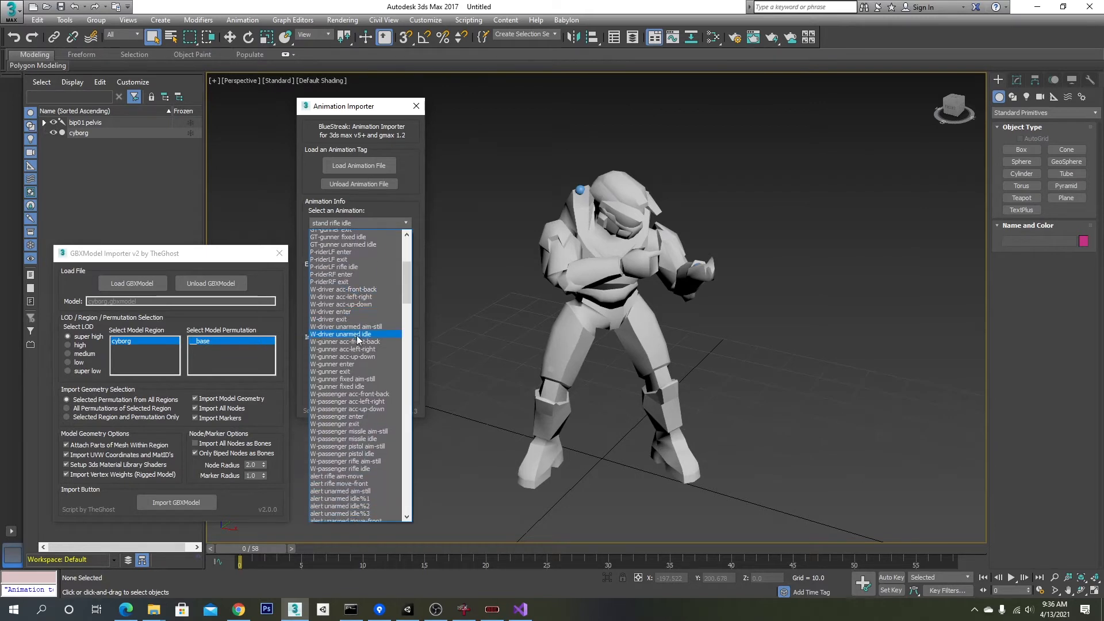
scroll(357, 340, "down", 4)
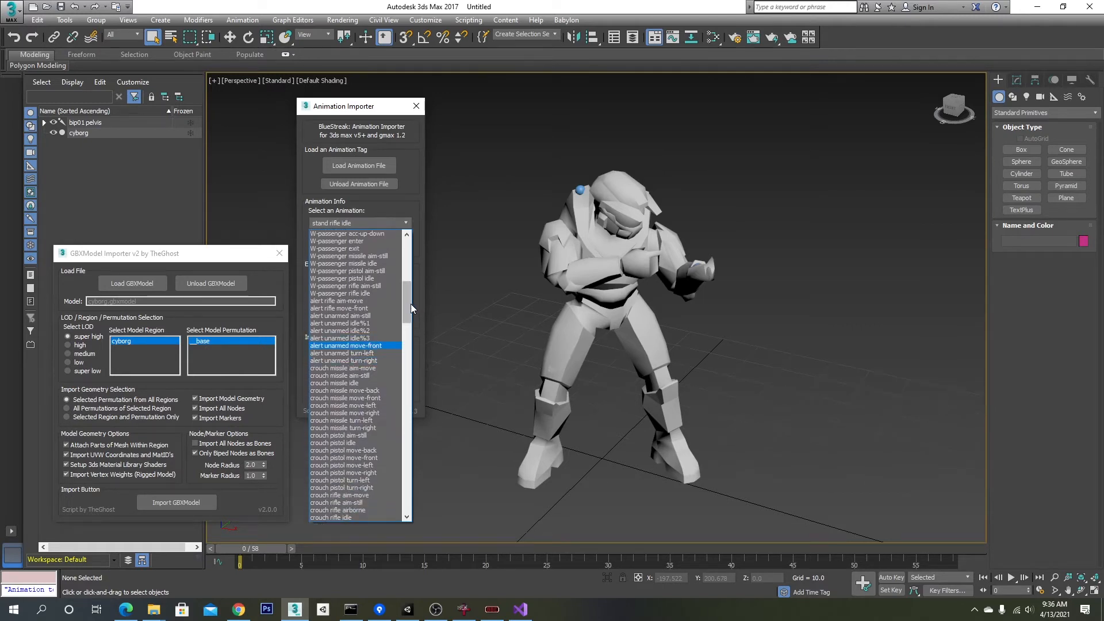
left_click_drag(410, 304, 414, 497)
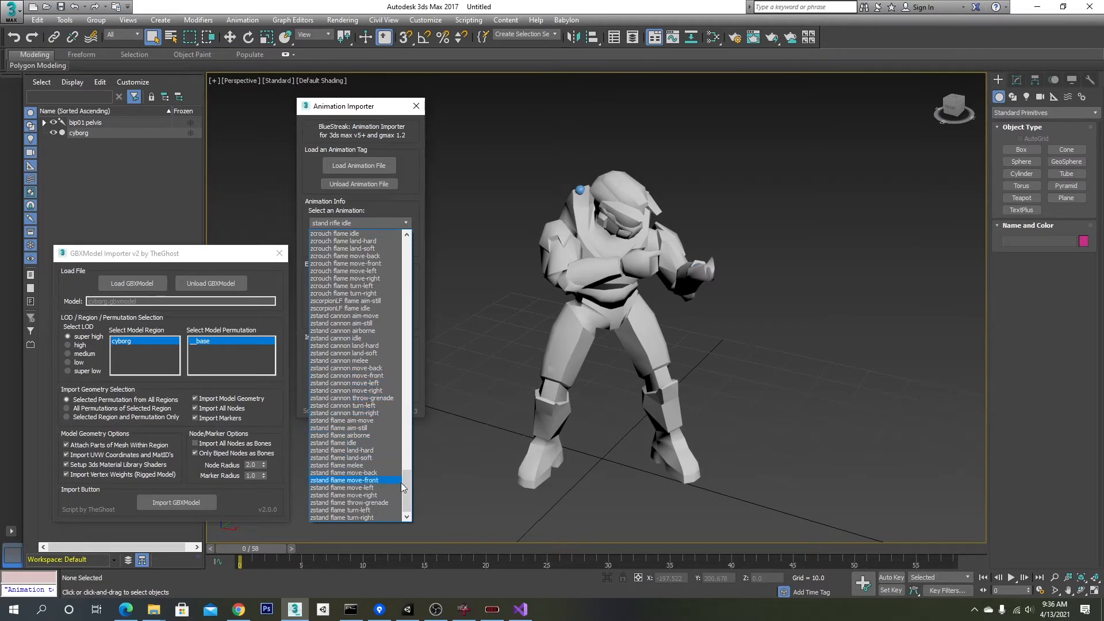
left_click_drag(406, 489, 424, 247)
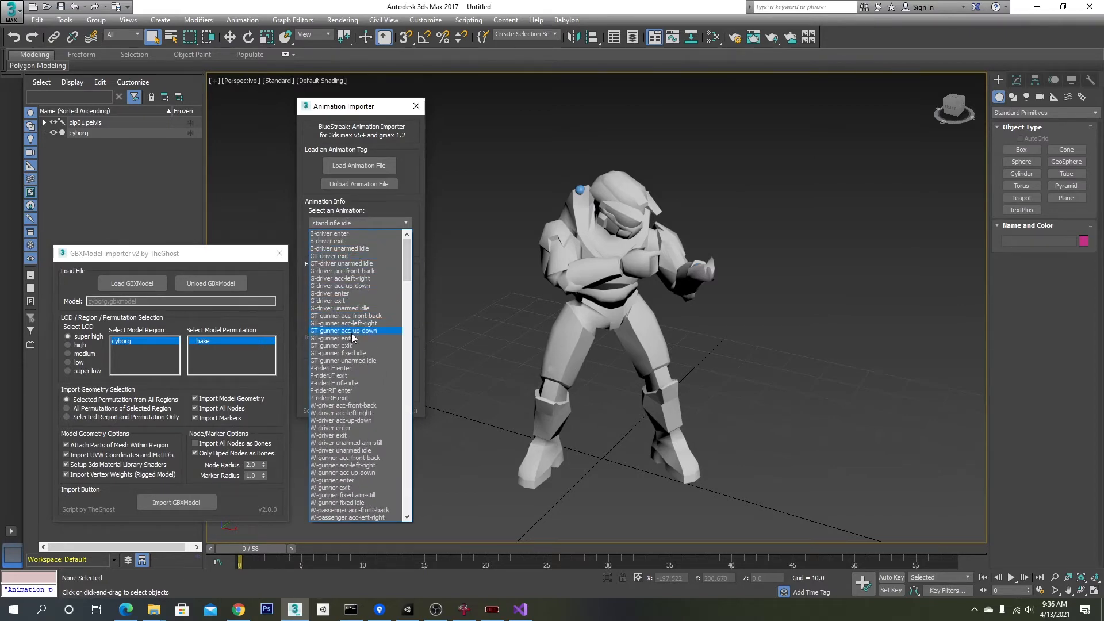
scroll(360, 333, "down", 1)
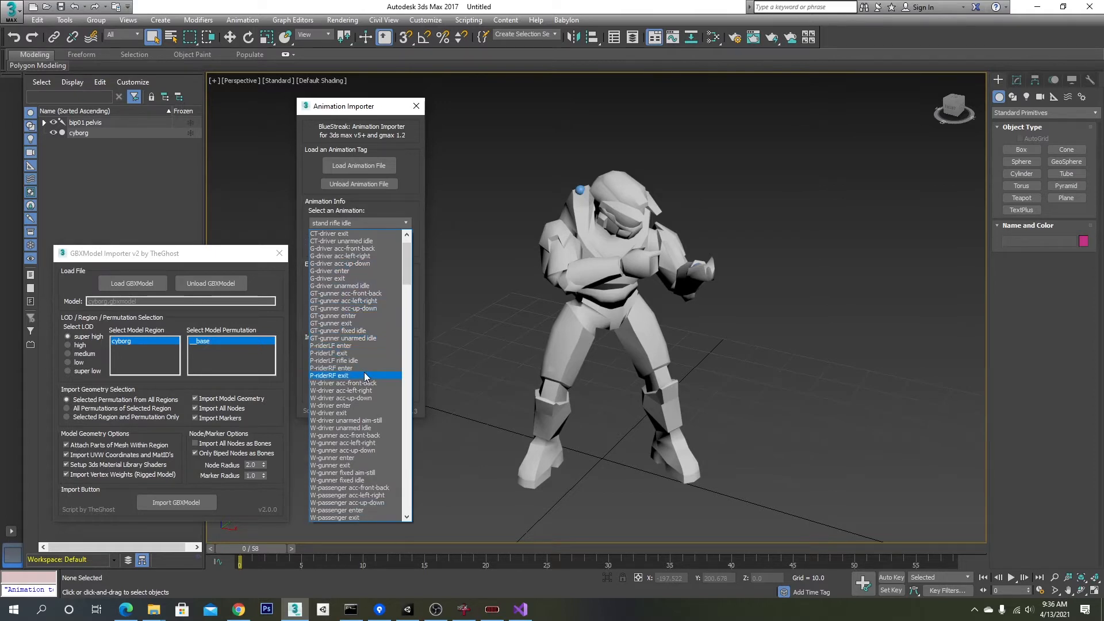
scroll(365, 379, "down", 1)
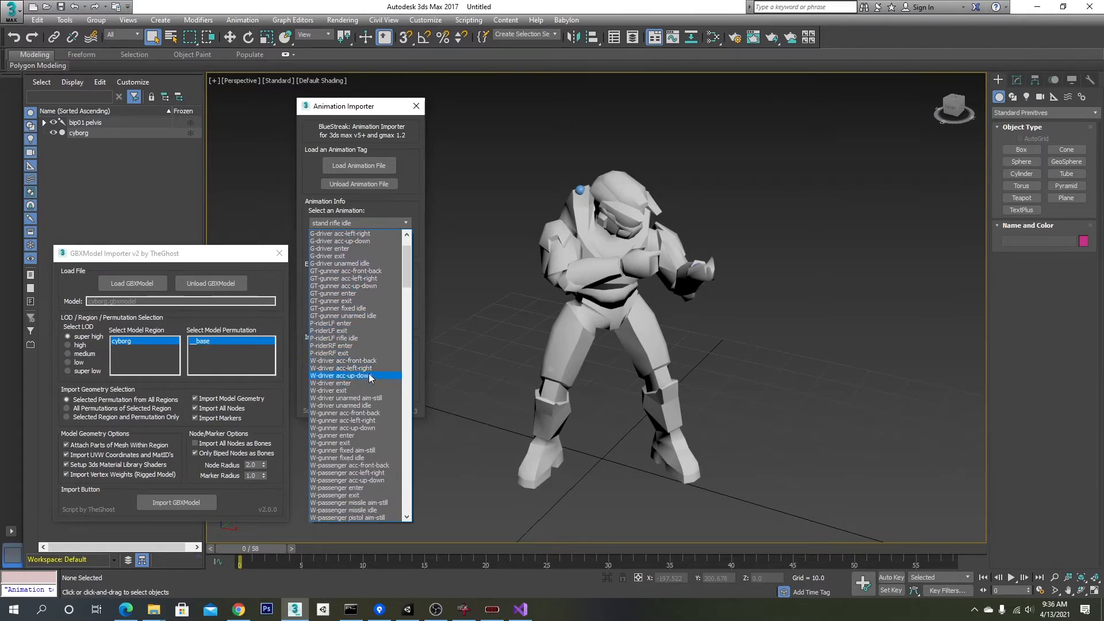
scroll(361, 374, "down", 1)
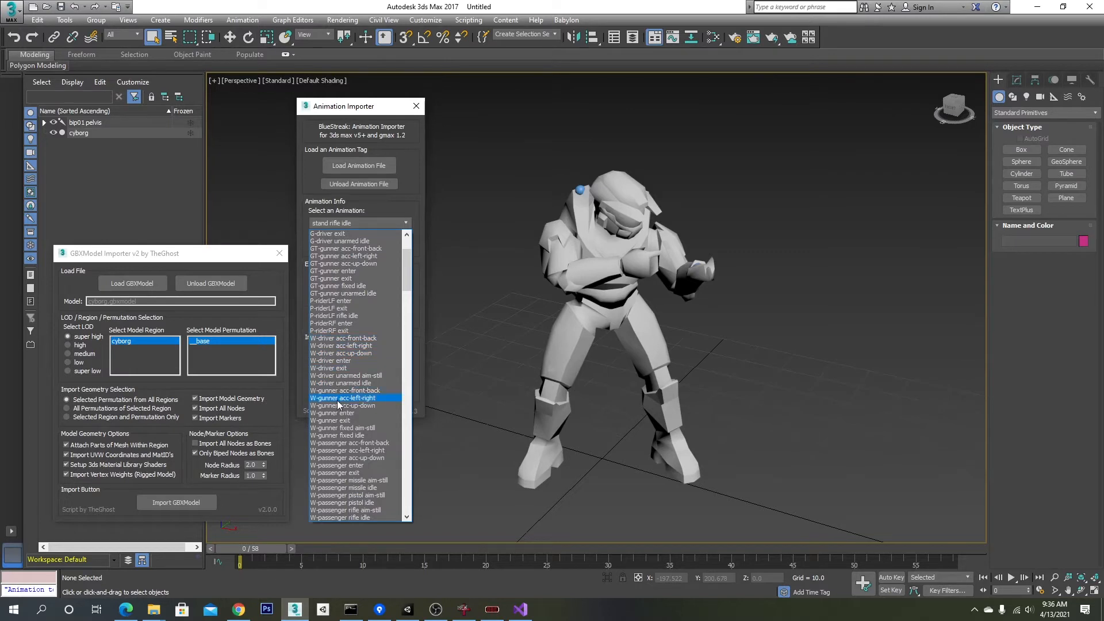
scroll(343, 403, "down", 4)
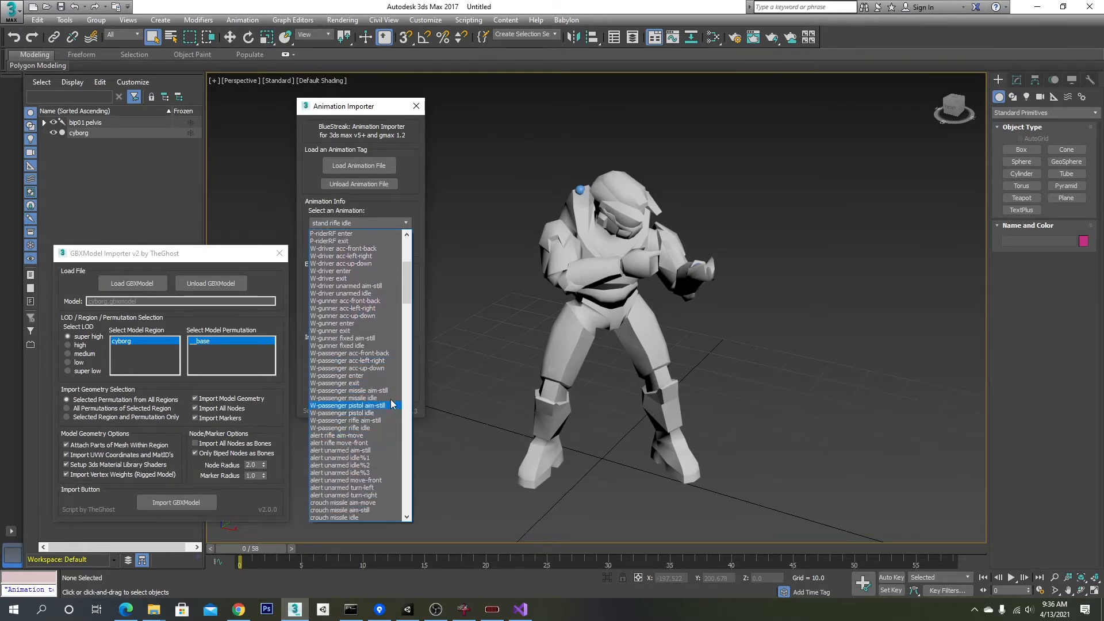
scroll(406, 294, "down", 6)
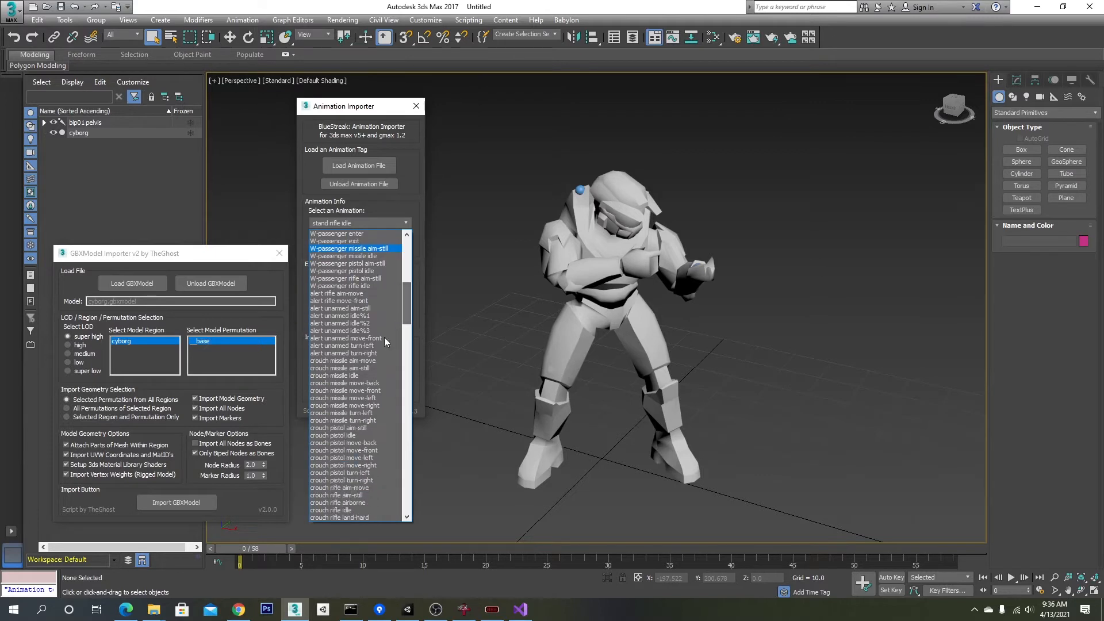
scroll(364, 361, "down", 4)
scroll(365, 370, "down", 6)
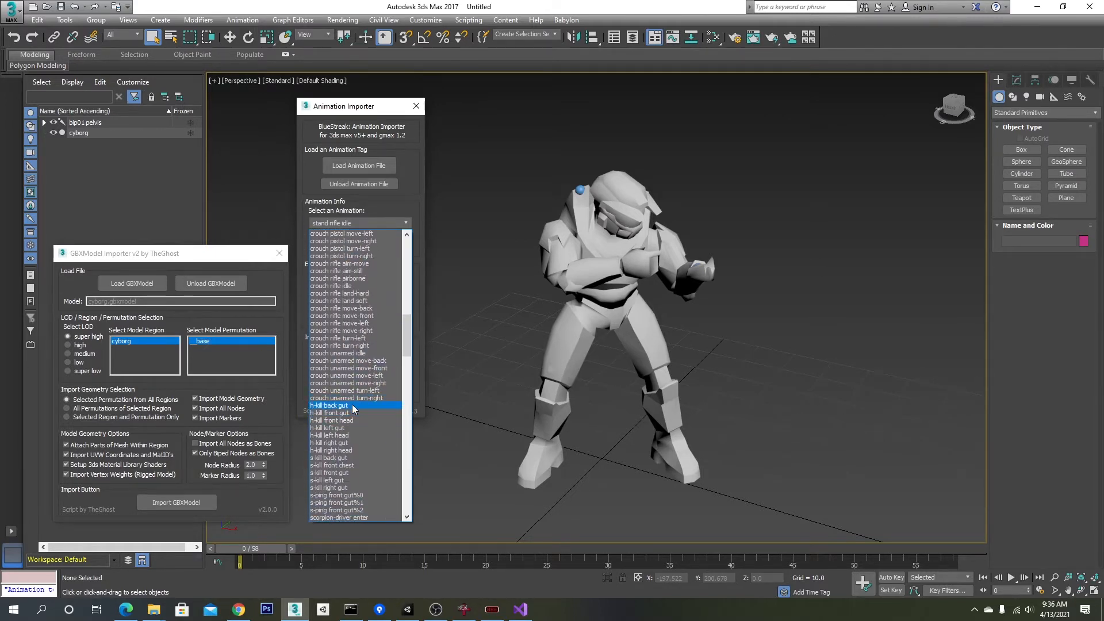
scroll(355, 409, "down", 4)
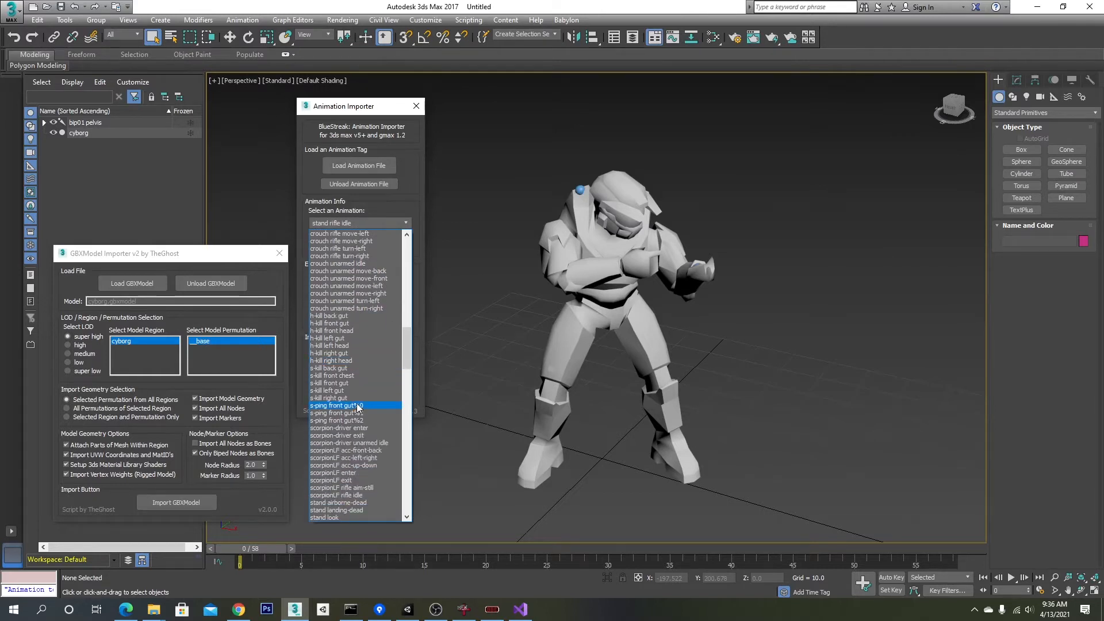
scroll(360, 412, "down", 3)
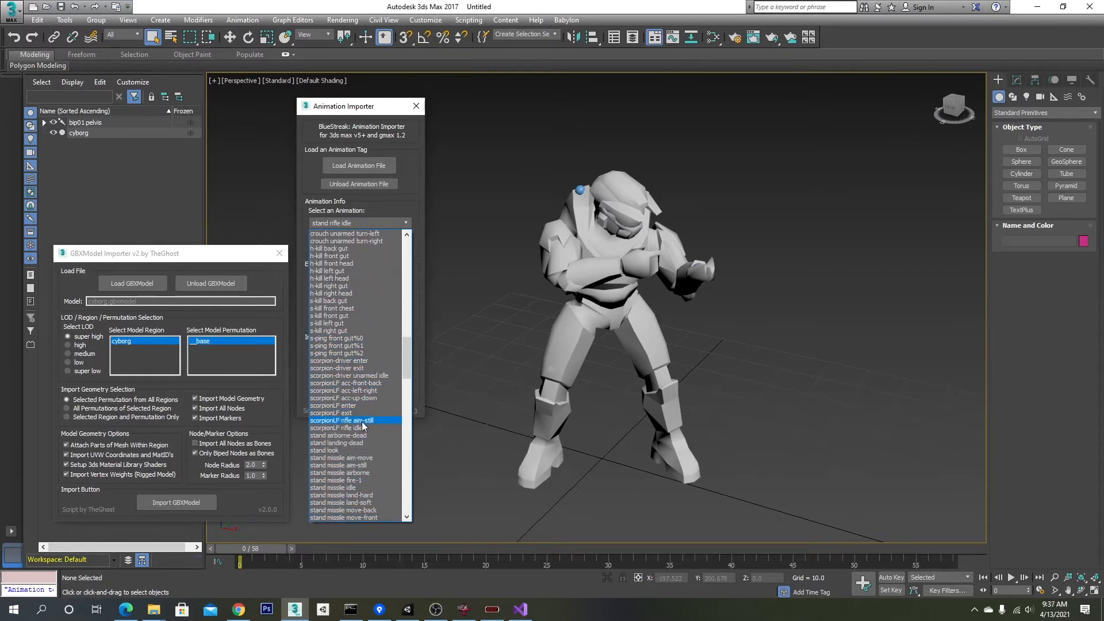
- Import the stand rifle aim-move animation onto the cyborg and scrub the timeline back to frame 0 to preview it
left_click_drag(405, 349, 408, 405)
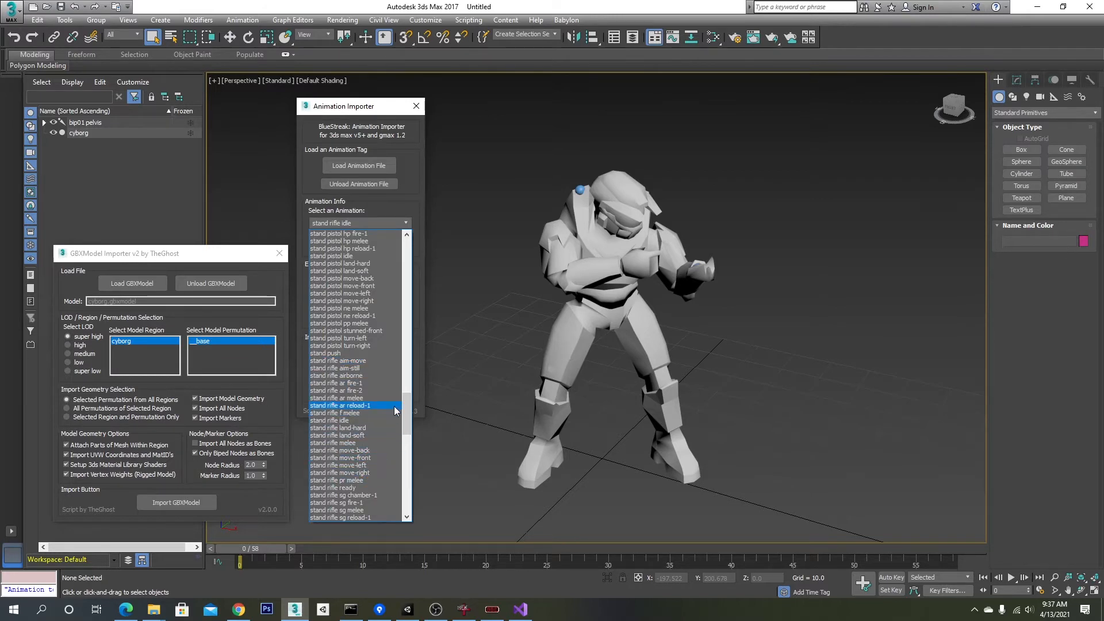
left_click_drag(406, 406, 403, 413)
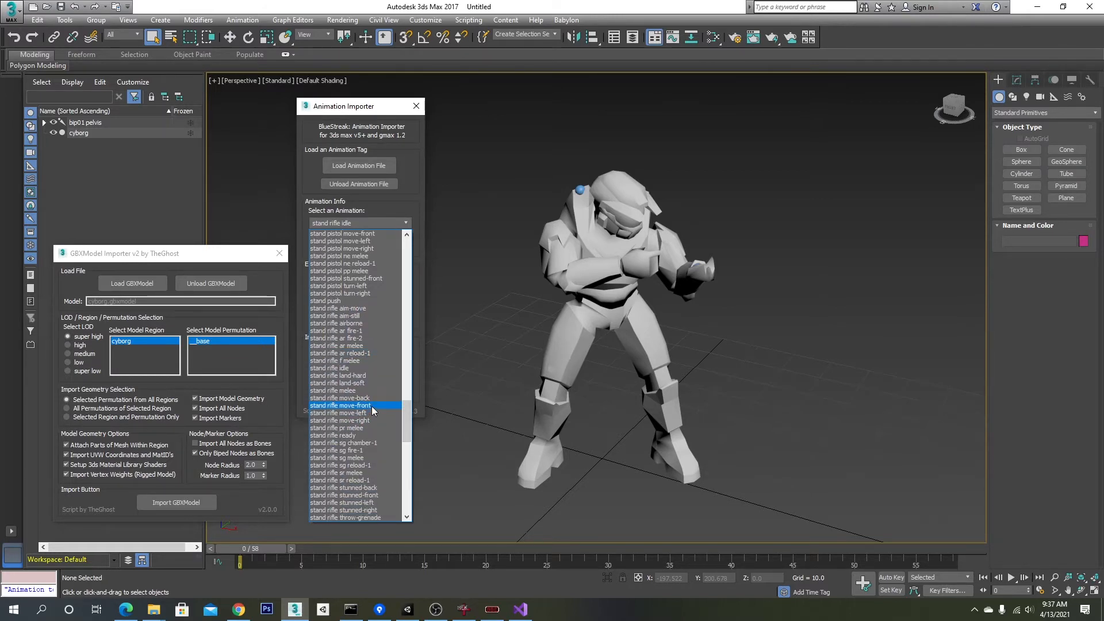
left_click(364, 311)
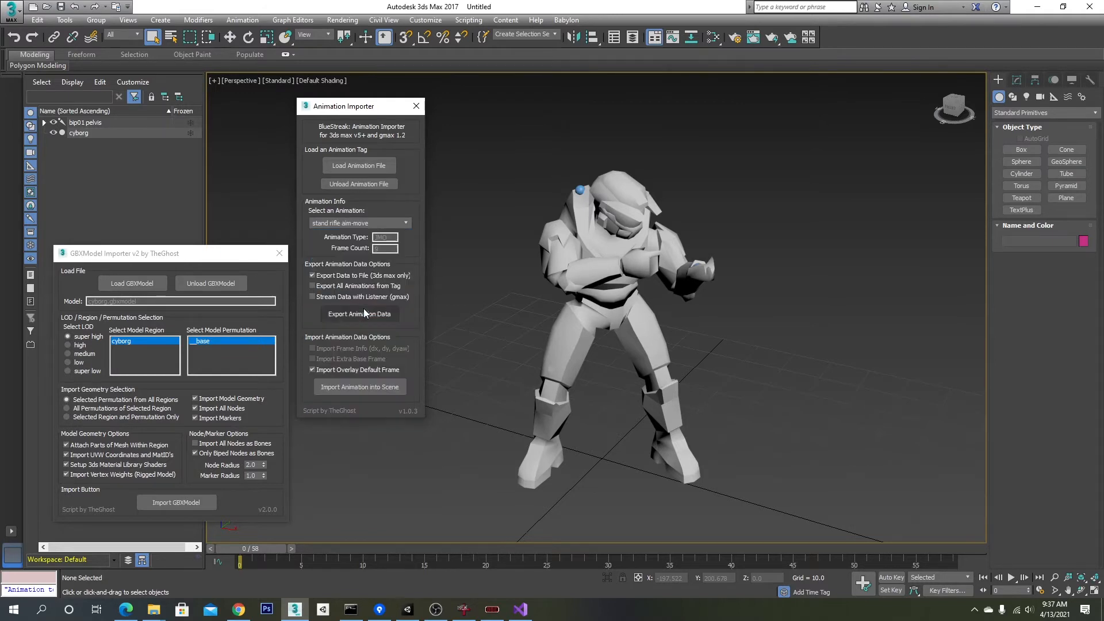
left_click(364, 386)
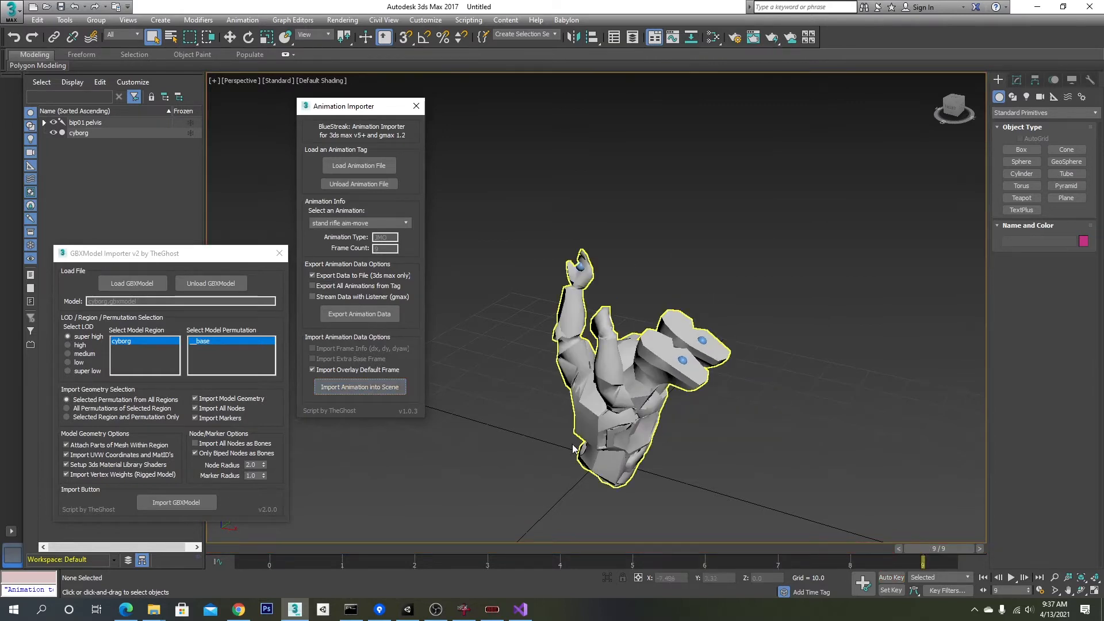
right_click(640, 447)
left_click_drag(938, 550, 225, 548)
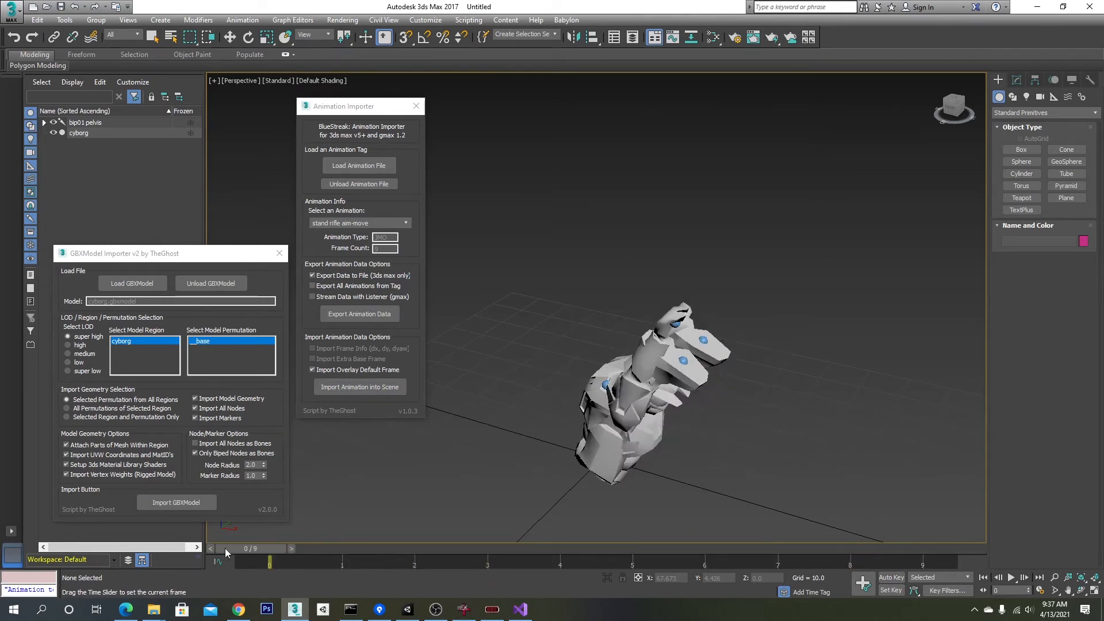
- Import the stand rifle move-front animation onto the cyborg and inspect the pose from another angle
left_click(371, 223)
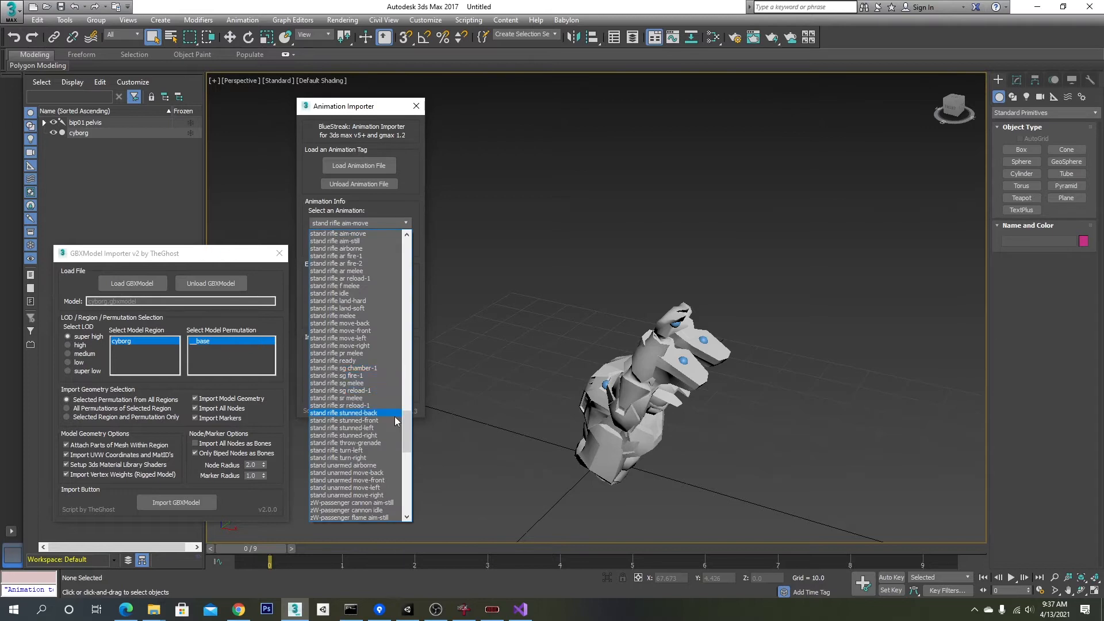
left_click(371, 330)
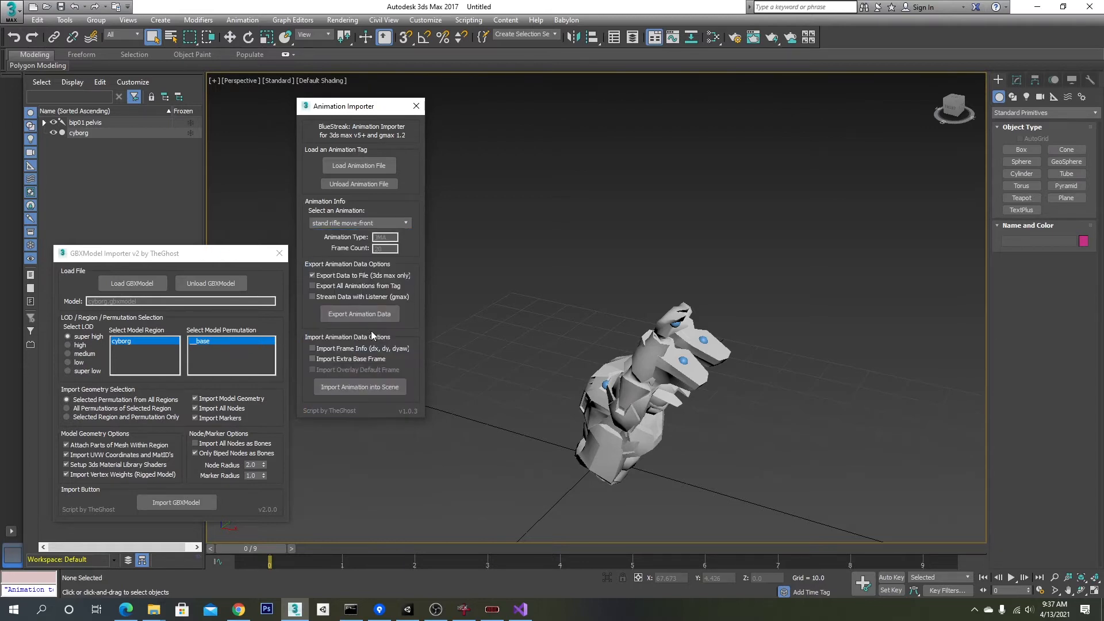
left_click(360, 387)
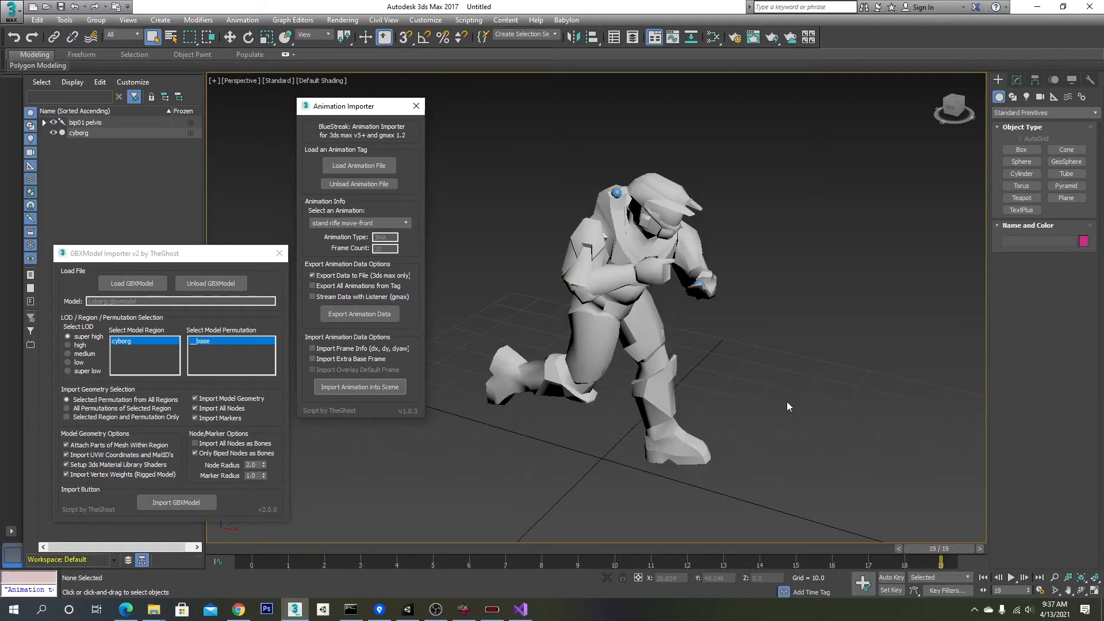
middle_click_drag(764, 389, 737, 367, "alt")
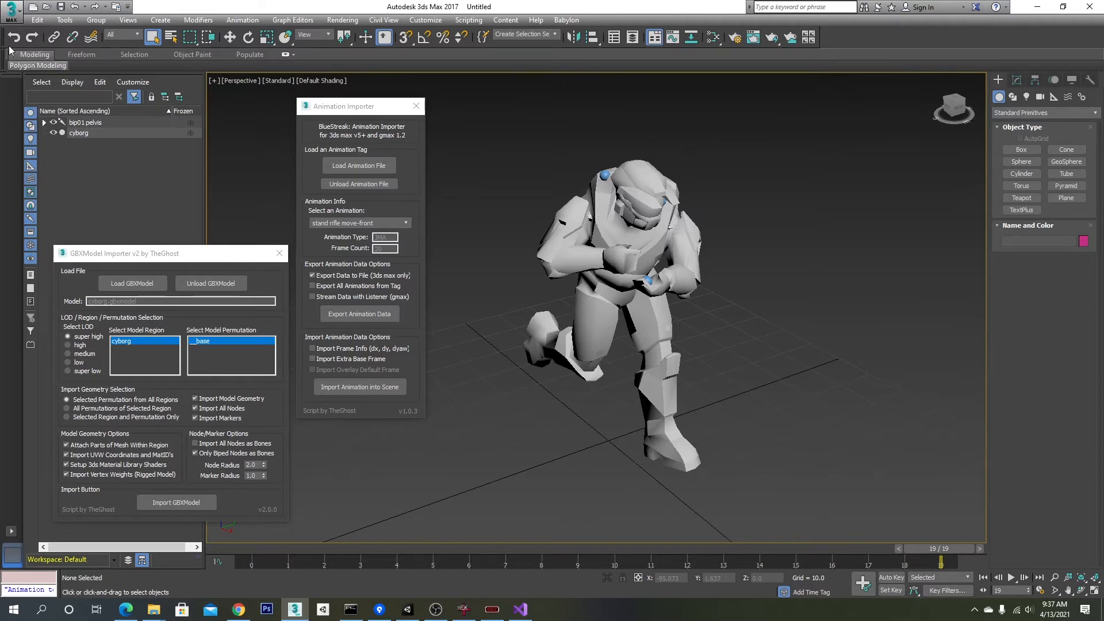
- Export the scene as an Autodesk FBX file named cyborg_anim_stand-rifle-move-front, accepting the export options and dismissing the warnings
left_click(12, 12)
left_click(31, 198)
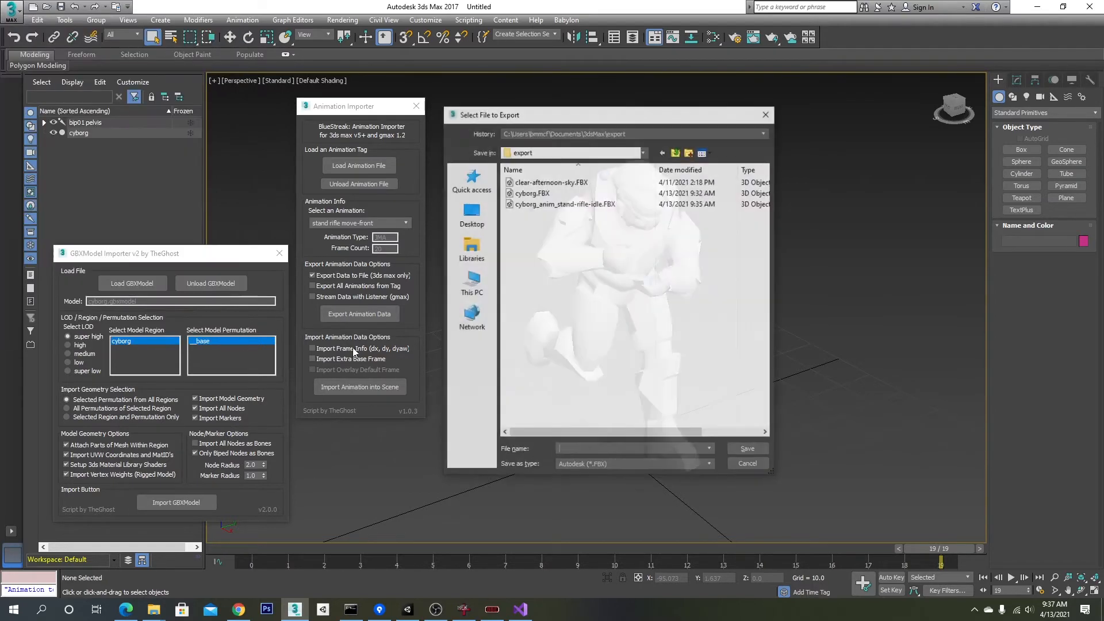
left_click(587, 203)
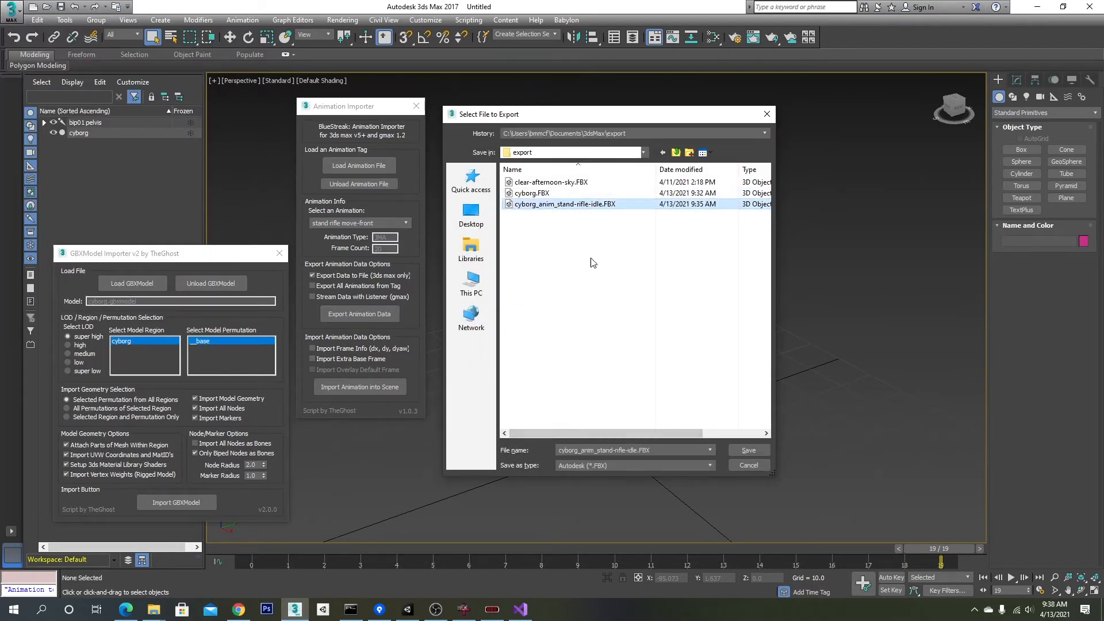
double_click(669, 449)
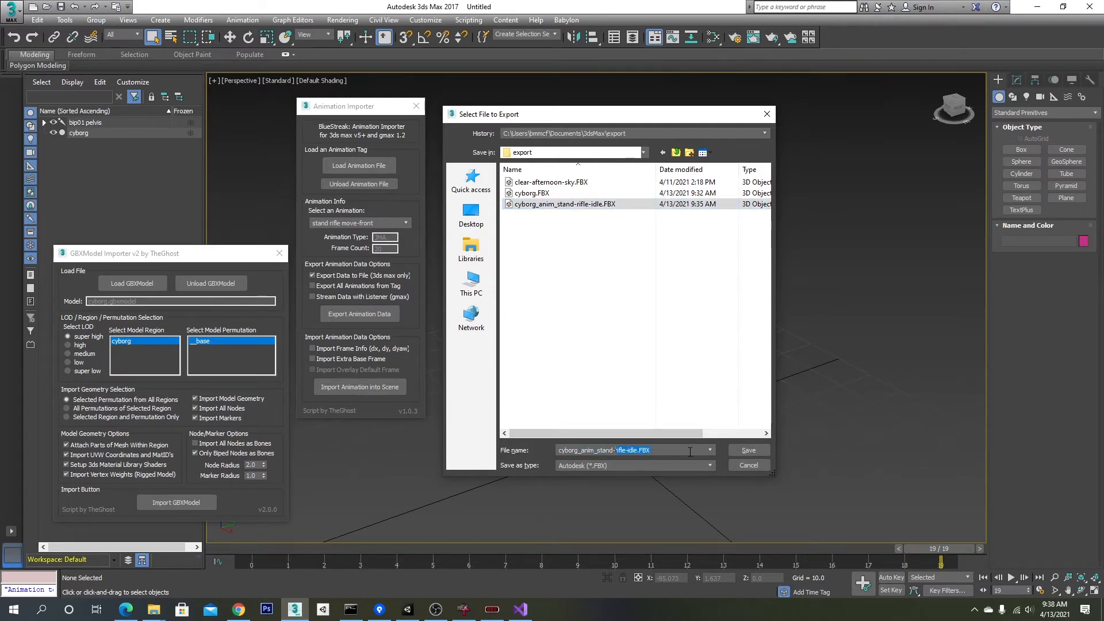
type("rifle-move-front")
left_click(765, 454)
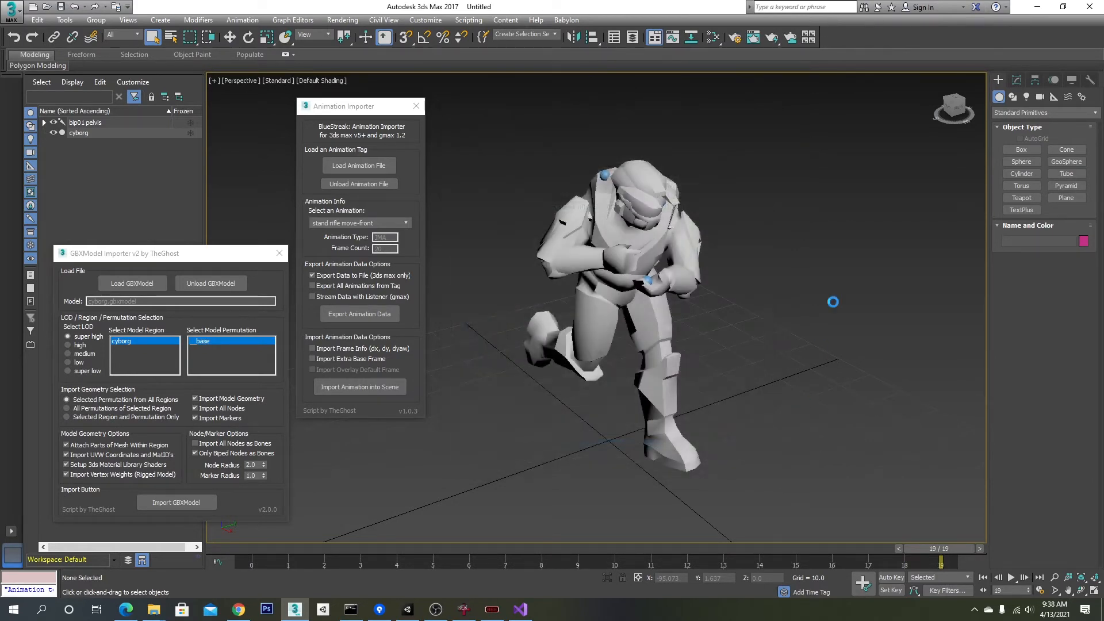
left_click(633, 456)
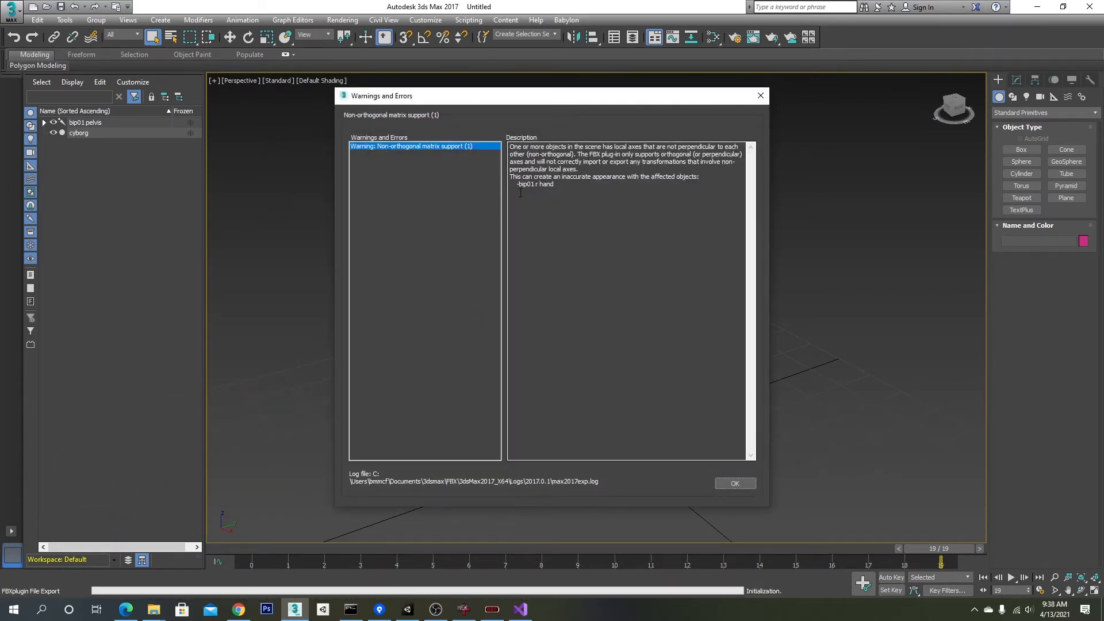
left_click(739, 485)
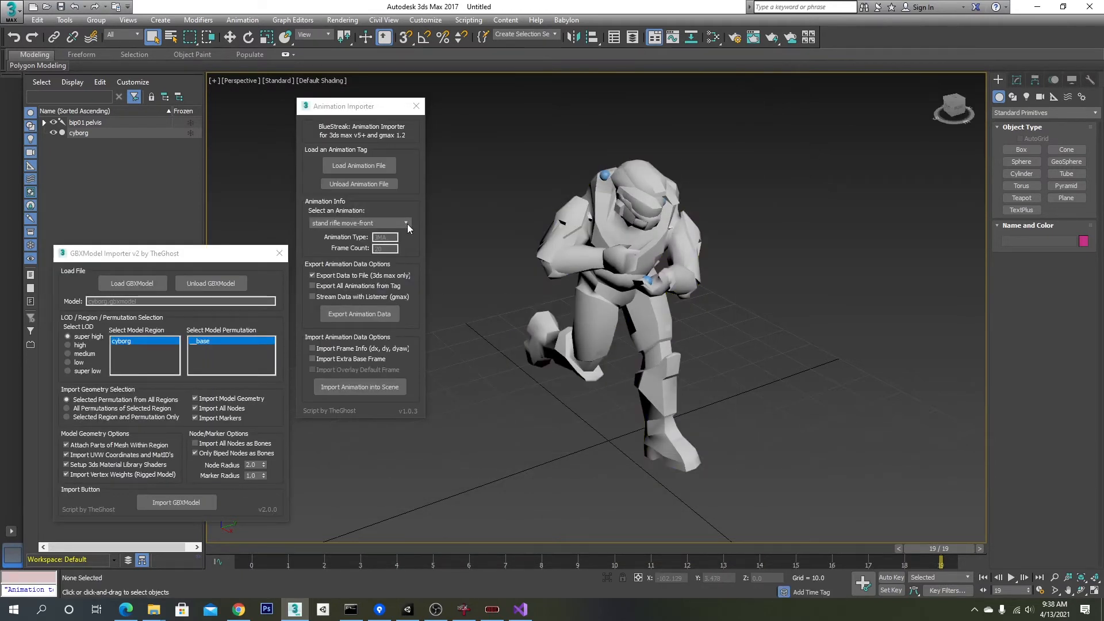
- Import the stand rifle move-back animation onto the cyborg
left_click(406, 223)
scroll(380, 268, "up", 1)
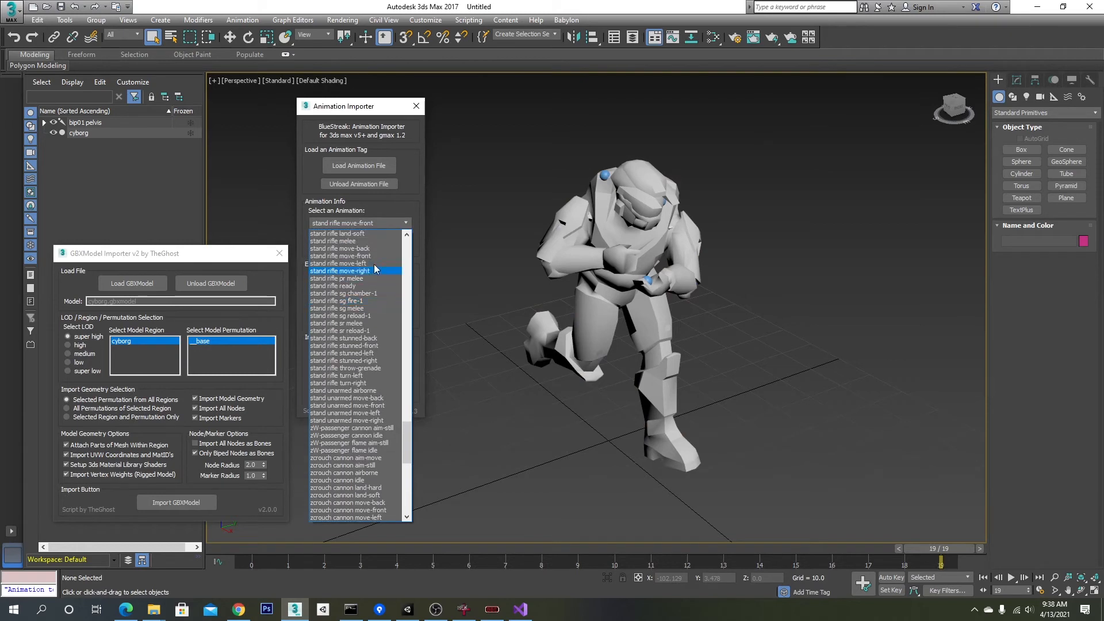
left_click(370, 249)
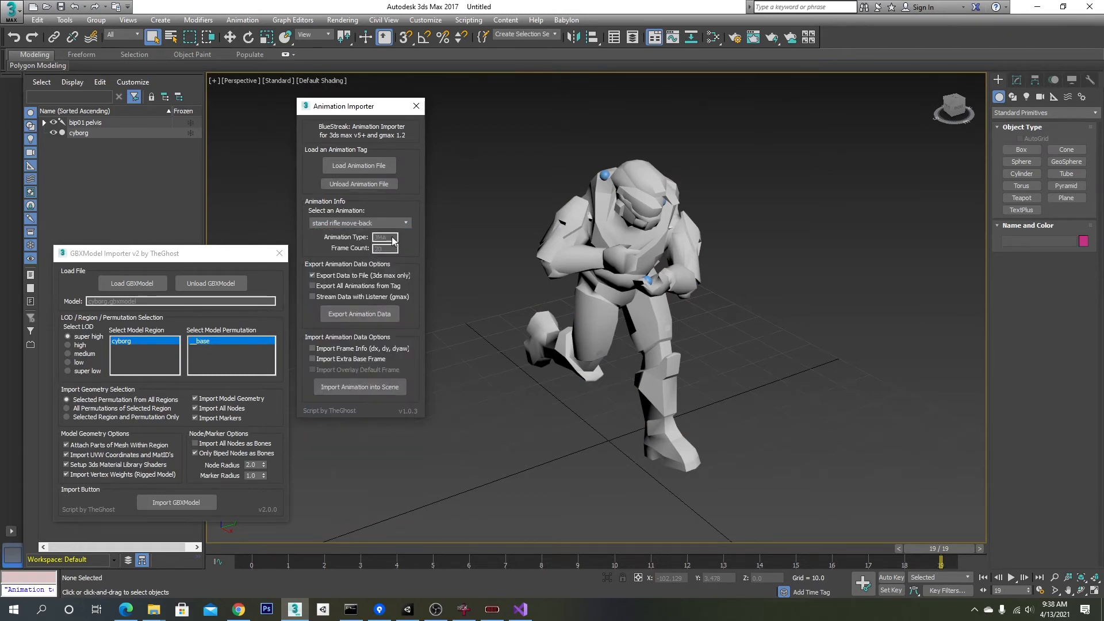
left_click(369, 386)
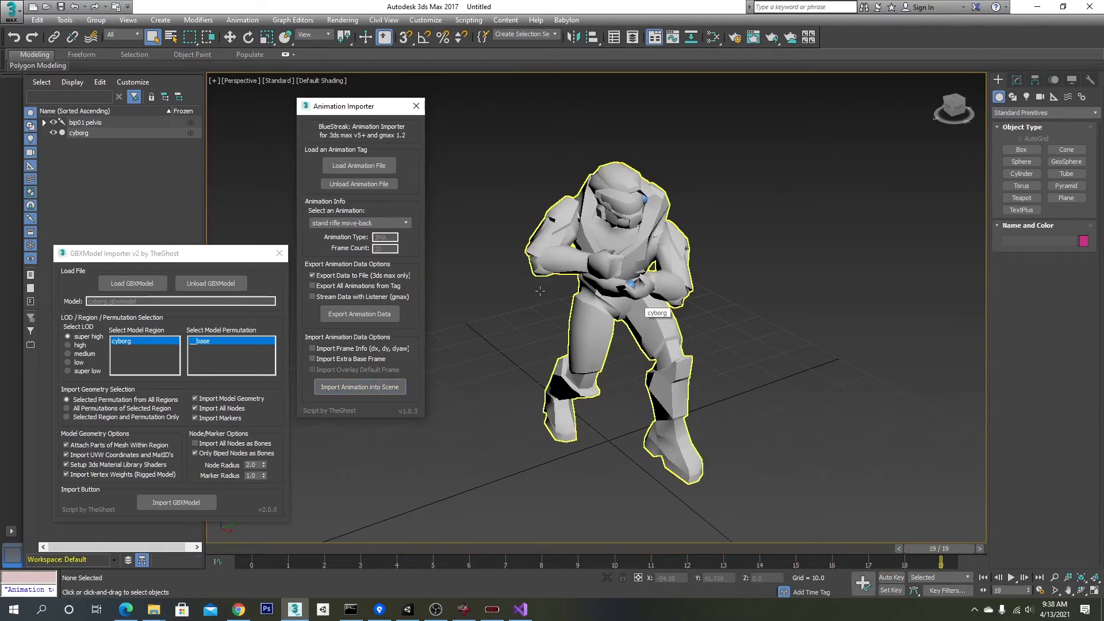
- Export the scene as an Autodesk FBX file named cyborg_anim_stand-rifle-move-back, basing the name on the existing move-front file
left_click(11, 10)
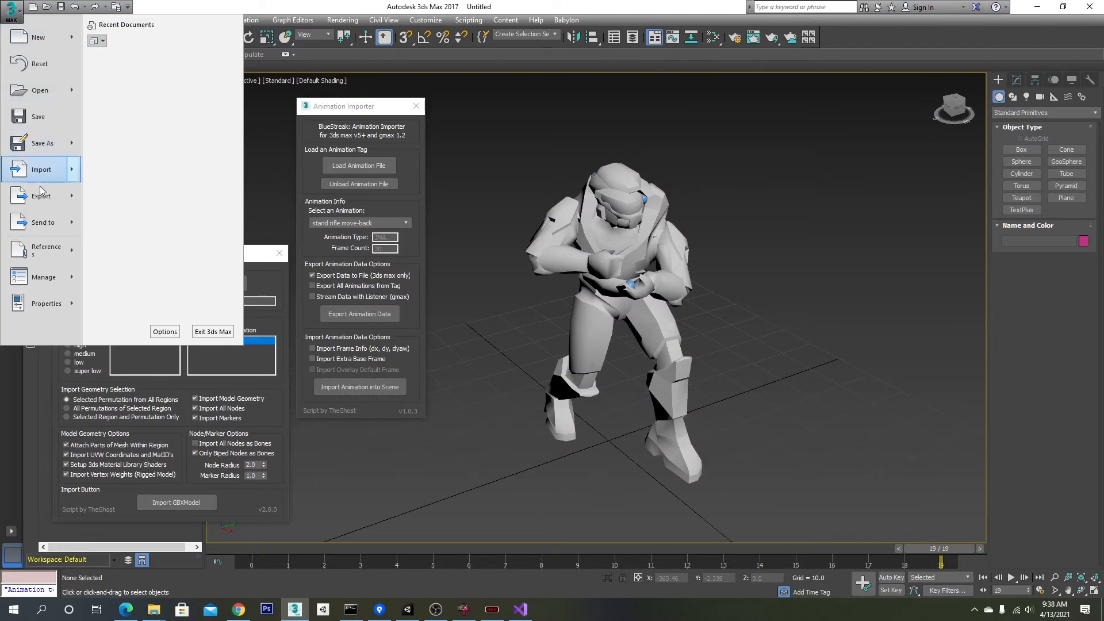
left_click(41, 192)
left_click(614, 216)
left_click(691, 453)
key("Left")
key("Left")
key("Left")
key("Left")
key("BackSpace")
key("BackSpace")
key("BackSpace")
key("BackSpace")
key("BackSpace")
type("back")
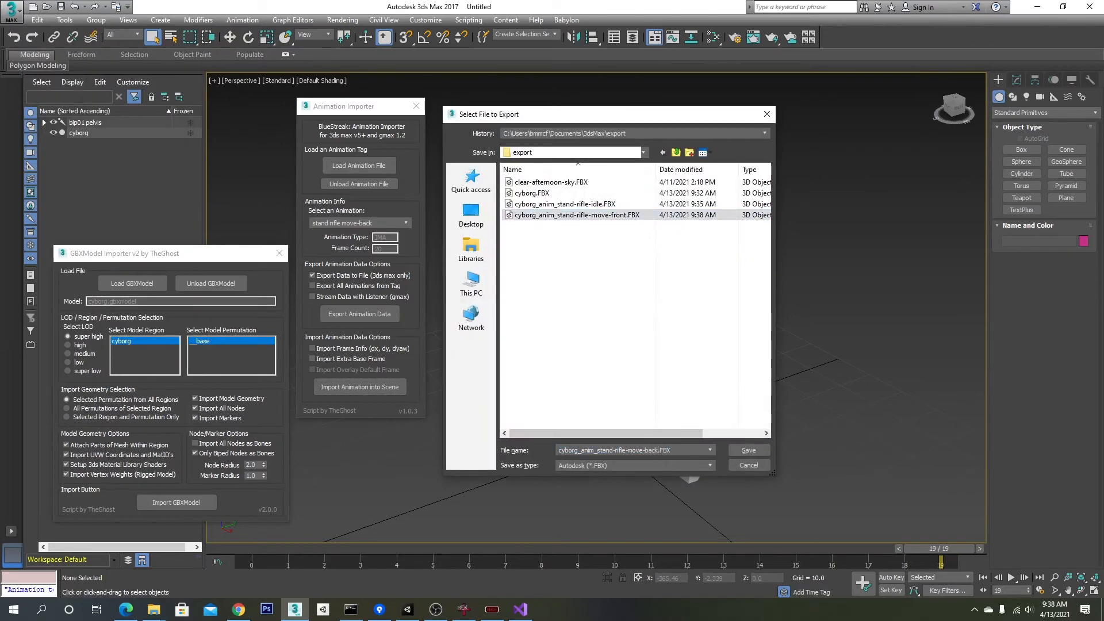
key("Return")
- Import the stand rifle move-left animation onto the cyborg
left_click(404, 223)
left_click(374, 330)
left_click(400, 224)
left_click(380, 241)
left_click(369, 387)
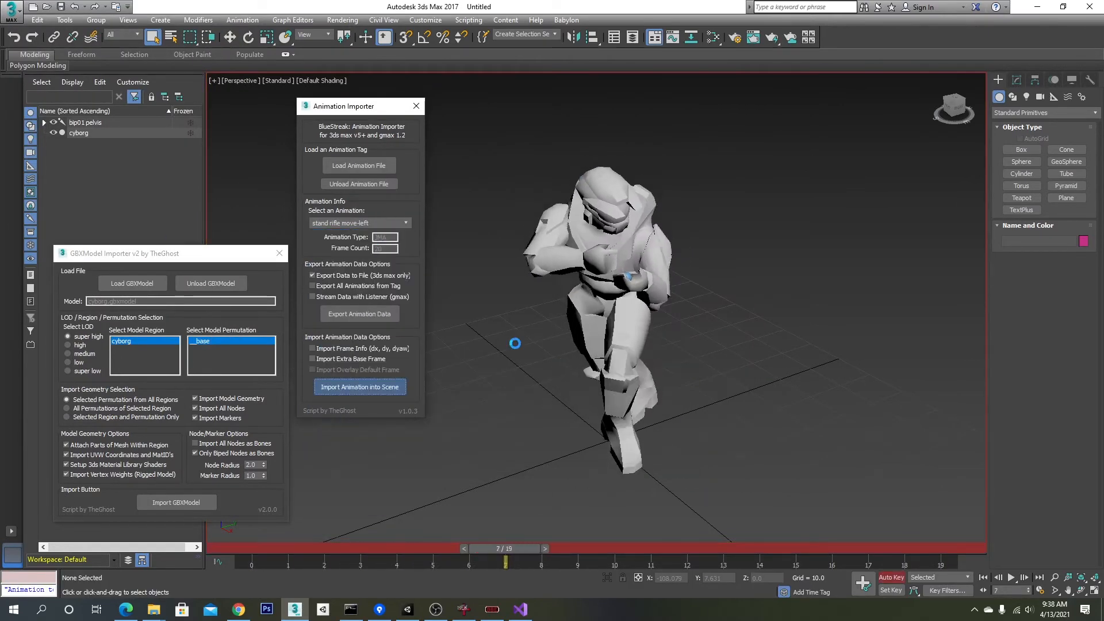
- Export the scene as an Autodesk FBX file named cyborg_anim_stand-rifle-move-left, accepting the FBX export options
left_click(11, 11)
left_click(41, 192)
left_click(609, 226)
left_click(706, 455)
key("Left")
key("Left")
key("Left")
key("Left")
key("BackSpace")
key("BackSpace")
key("BackSpace")
key("BackSpace")
key("BackSpace")
type("left")
key("Return")
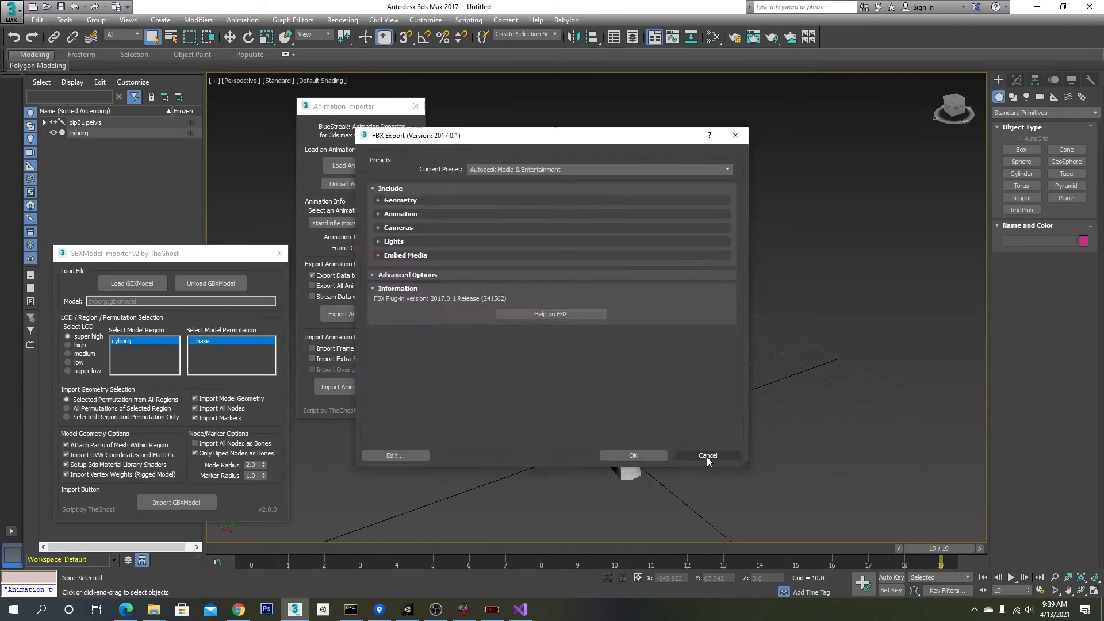
left_click(632, 456)
- Import the stand rifle move-right animation onto the cyborg
left_click(401, 224)
left_click(371, 248)
left_click(364, 387)
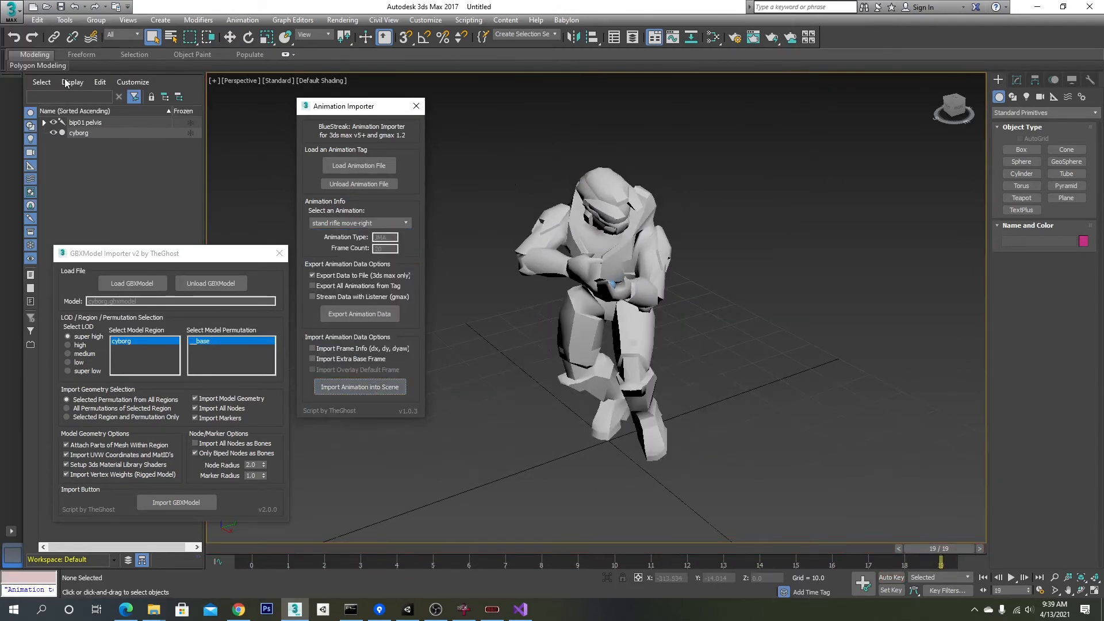
- Export the scene as an Autodesk FBX file named cyborg_anim_stand-rifle-move-right, accepting the FBX export options
left_click(11, 11)
left_click(41, 192)
left_click(610, 237)
left_click_drag(647, 451, 682, 450)
type("right")
key("Return")
left_click(636, 454)
- Import the stand rifle turn-left animation onto the cyborg
left_click(391, 224)
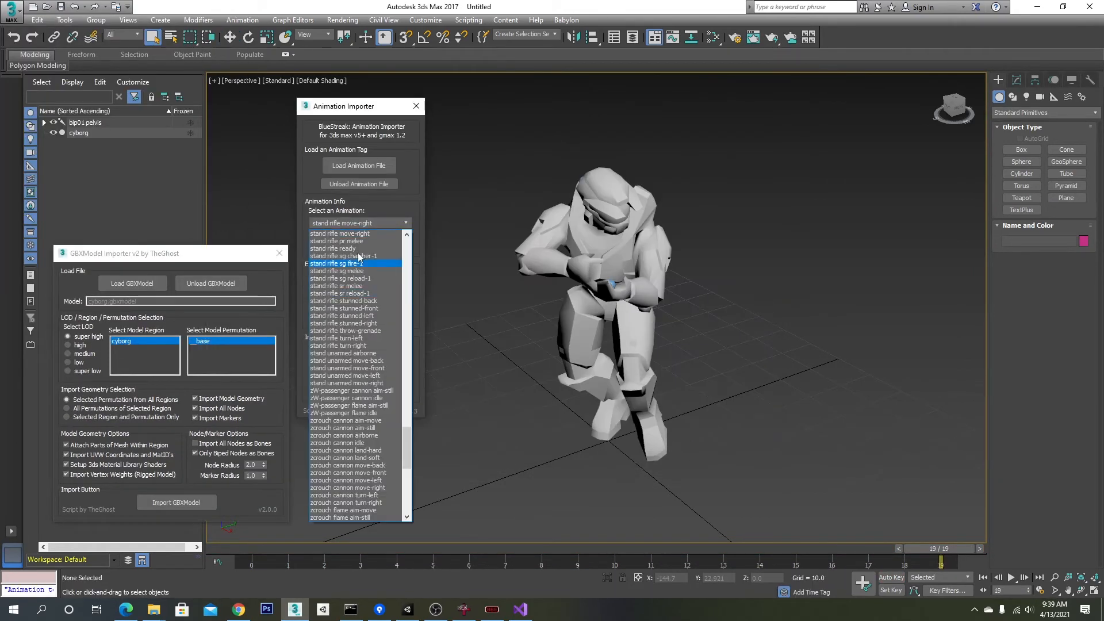
left_click(377, 338)
left_click(360, 387)
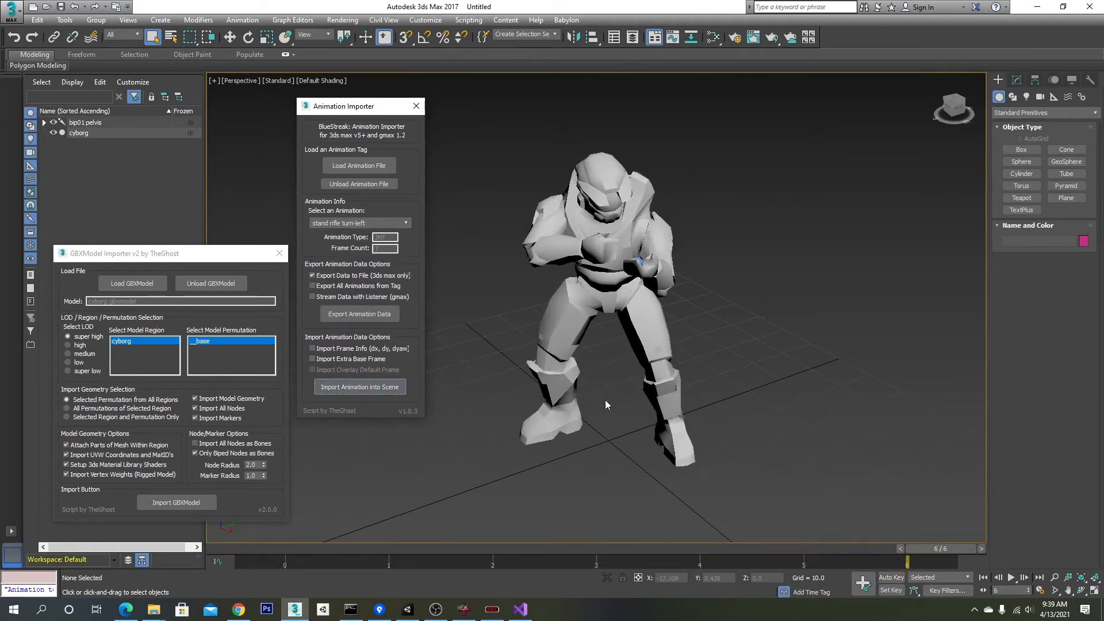
- Export the scene as an Autodesk FBX file named cyborg_anim_stand-rifle-turn-left, accepting the FBX export options
left_click(11, 11)
left_click(40, 191)
left_click(575, 247)
left_click_drag(660, 450, 693, 449)
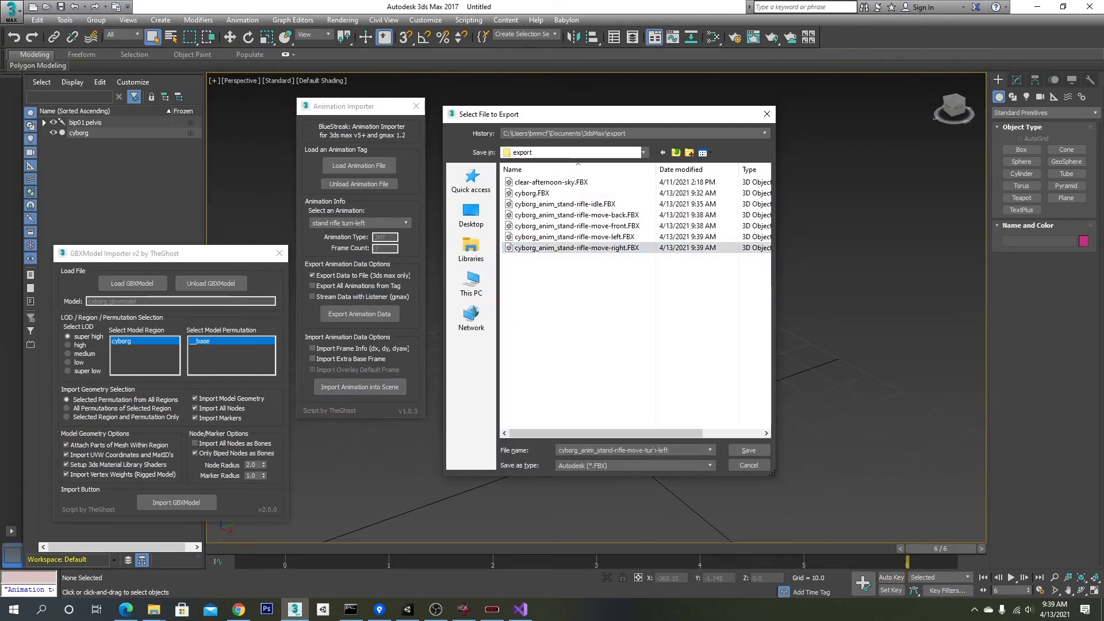
key("Return")
left_click(636, 453)
- Import the stand rifle turn-right animation onto the cyborg
left_click(391, 223)
left_click(377, 346)
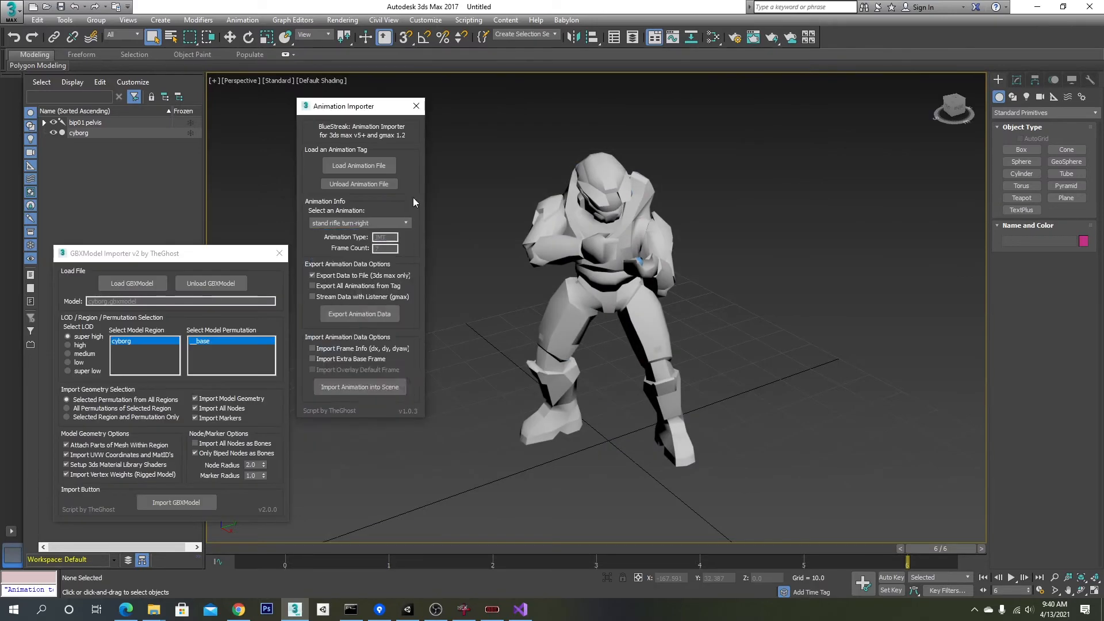
left_click(360, 387)
- Export the scene as an Autodesk FBX file named cyborg_anim_stand-rifle-turn-right, accepting the FBX export options
left_click(11, 10)
left_click(41, 192)
left_click(581, 257)
left_click_drag(649, 444, 684, 446)
type("right")
key("Return")
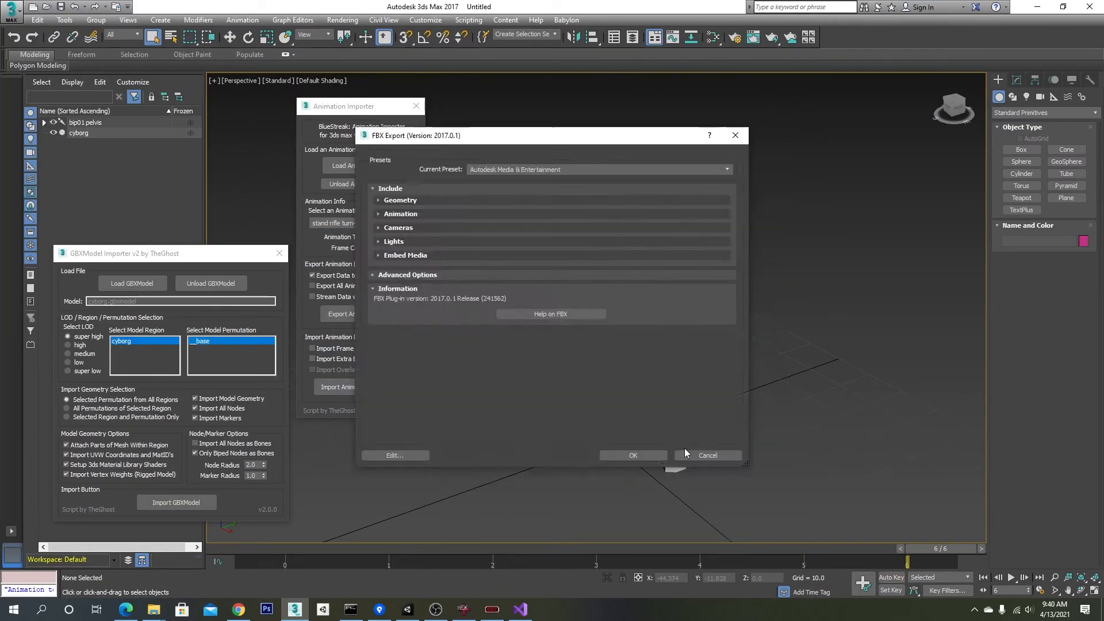
left_click(635, 454)
- Import the stand rifle airborne animation onto the cyborg
left_click(392, 223)
left_click_drag(406, 461, 407, 425)
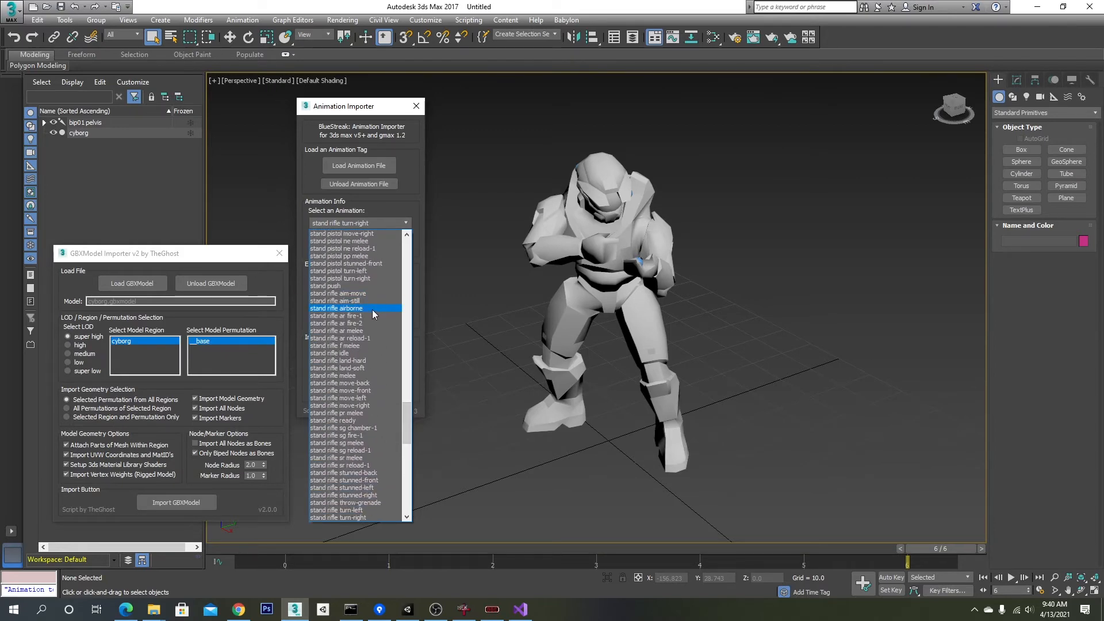
left_click(367, 309)
left_click(361, 387)
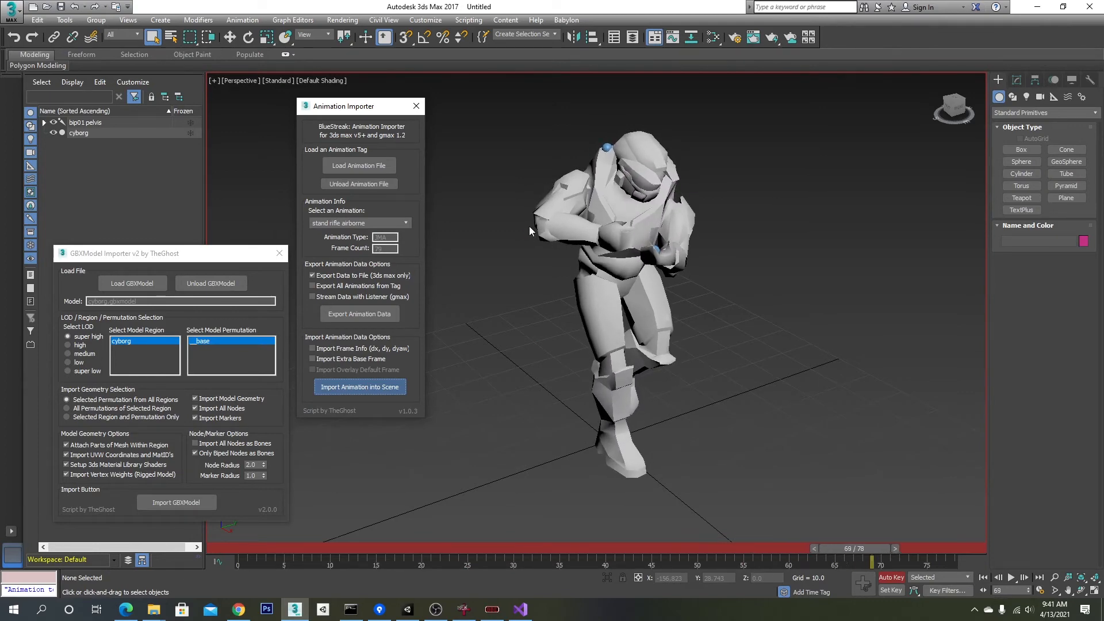
- Export the scene as an Autodesk FBX file named cyborg_anim_stand-rifle-airborne, accepting the export options
left_click(12, 11)
left_click(38, 197)
left_click(589, 270)
left_click_drag(626, 451, 680, 448)
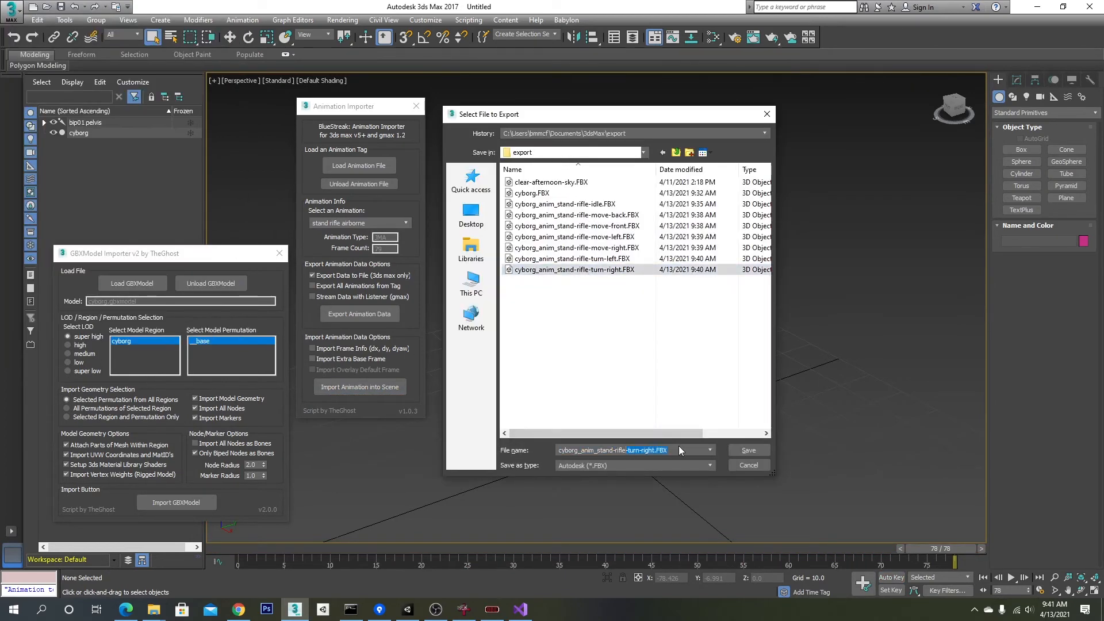
key("Return")
left_click(741, 482)
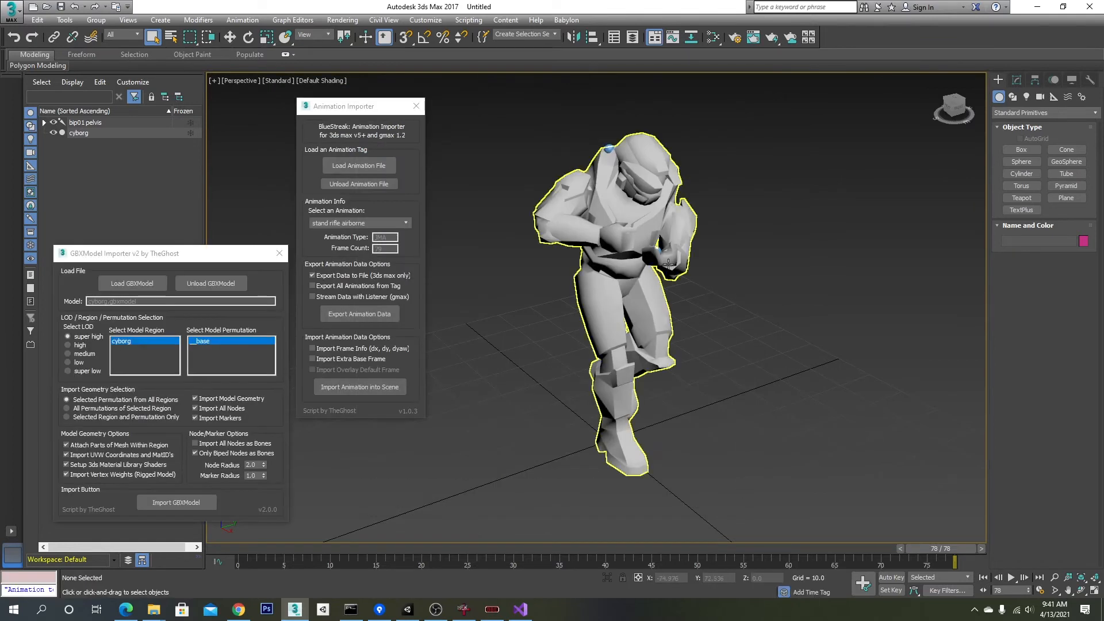
- Import the stand rifle land-hard animation onto the cyborg
left_click(404, 223)
left_click(378, 295)
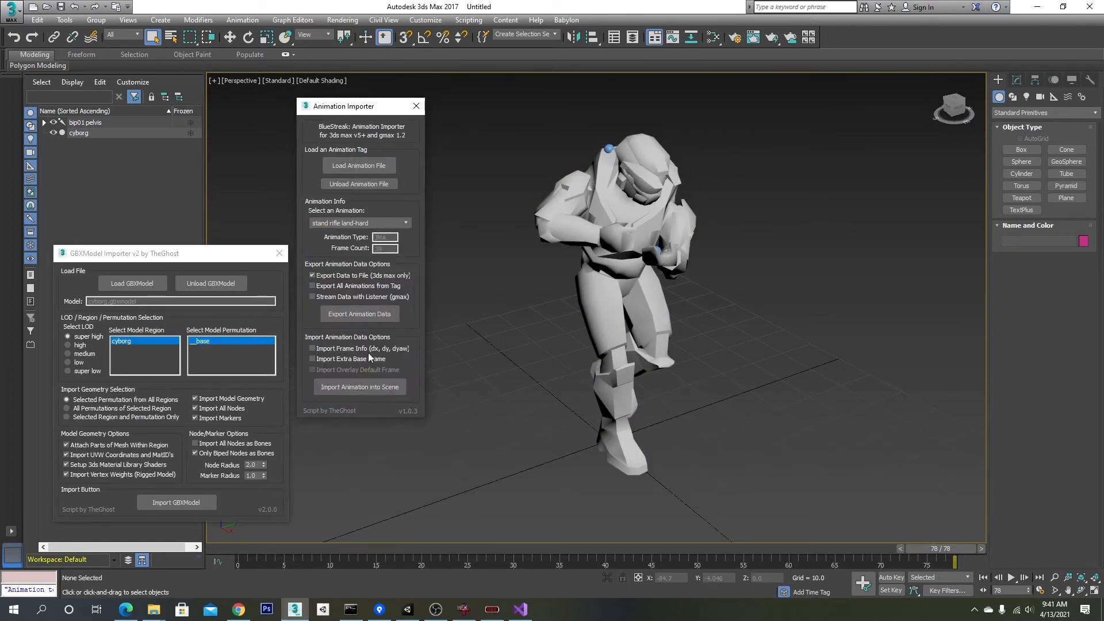
left_click(360, 386)
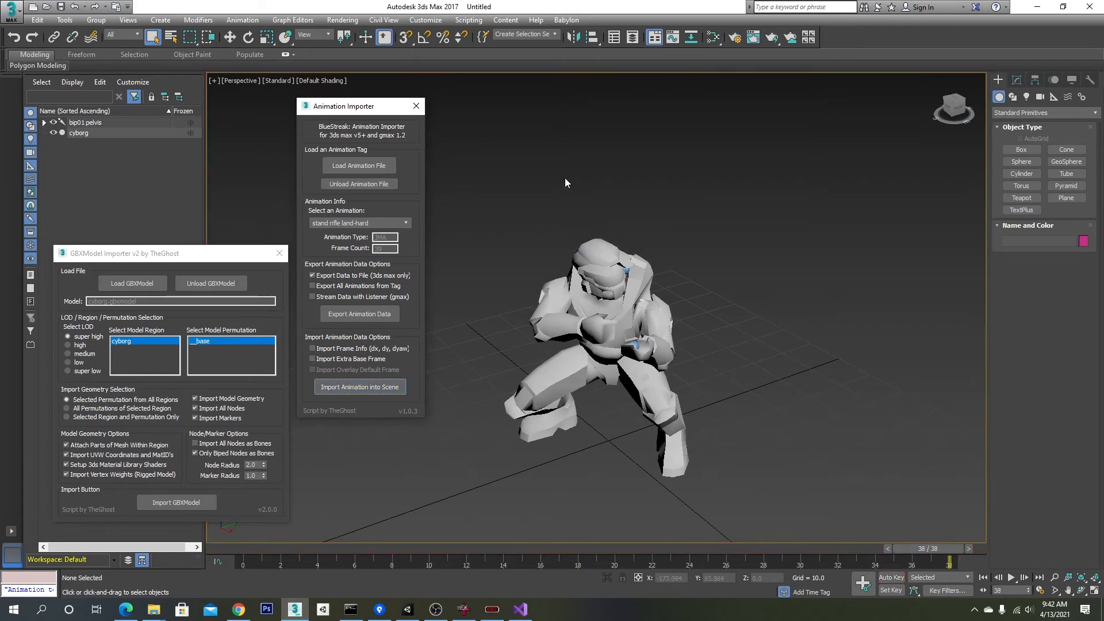
- Export the scene as an Autodesk FBX file named cyborg_anim_stand-rifle-land-hard, accepting the export options
left_click(11, 12)
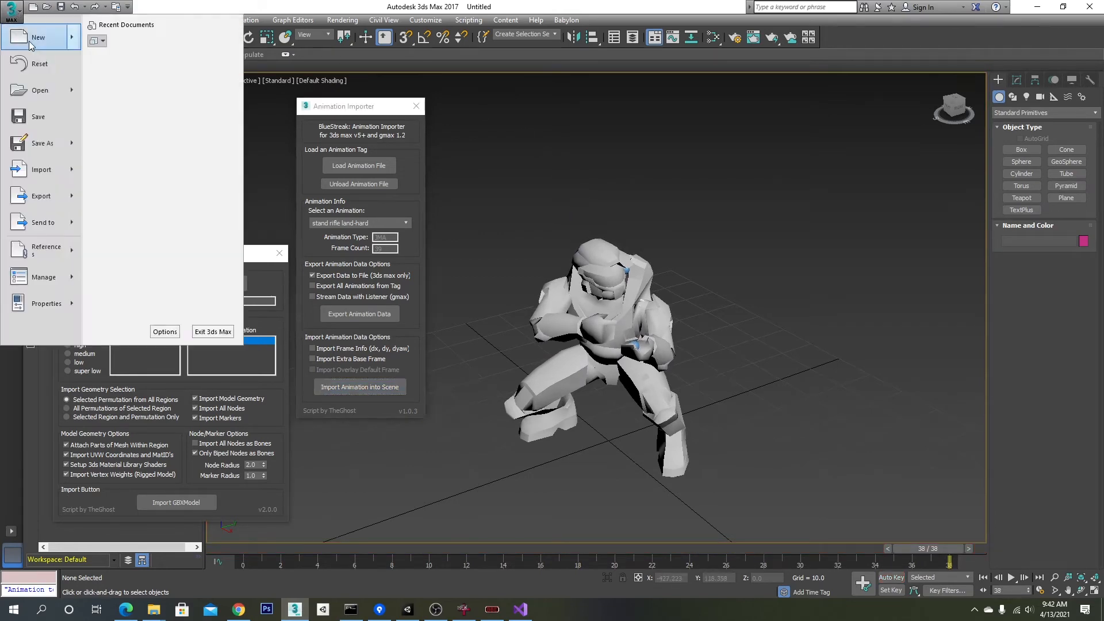
left_click(34, 195)
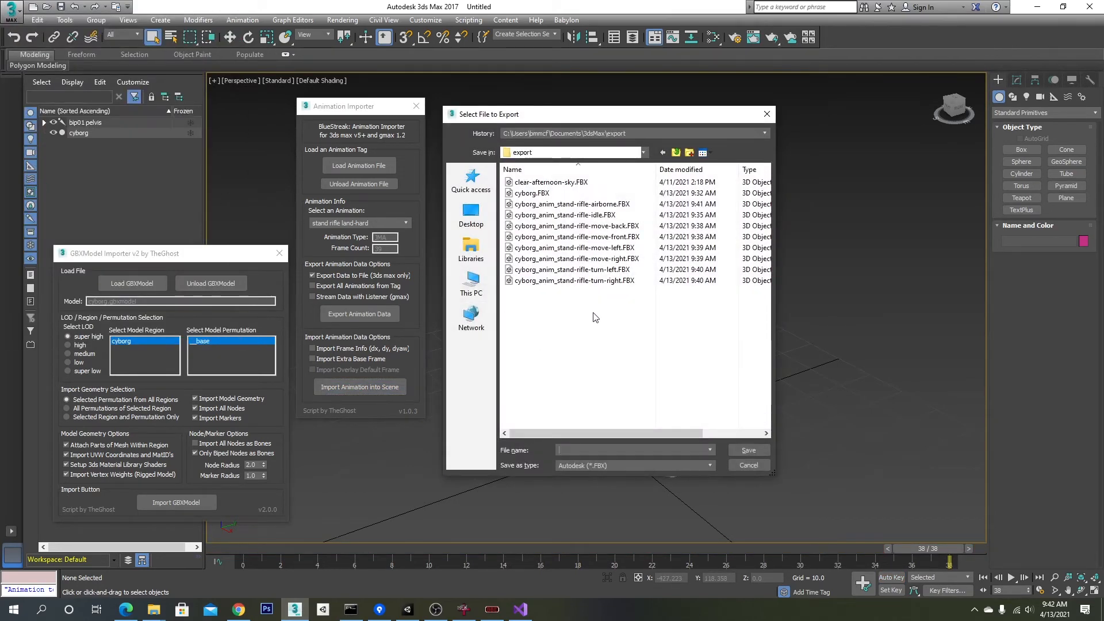
left_click(567, 216)
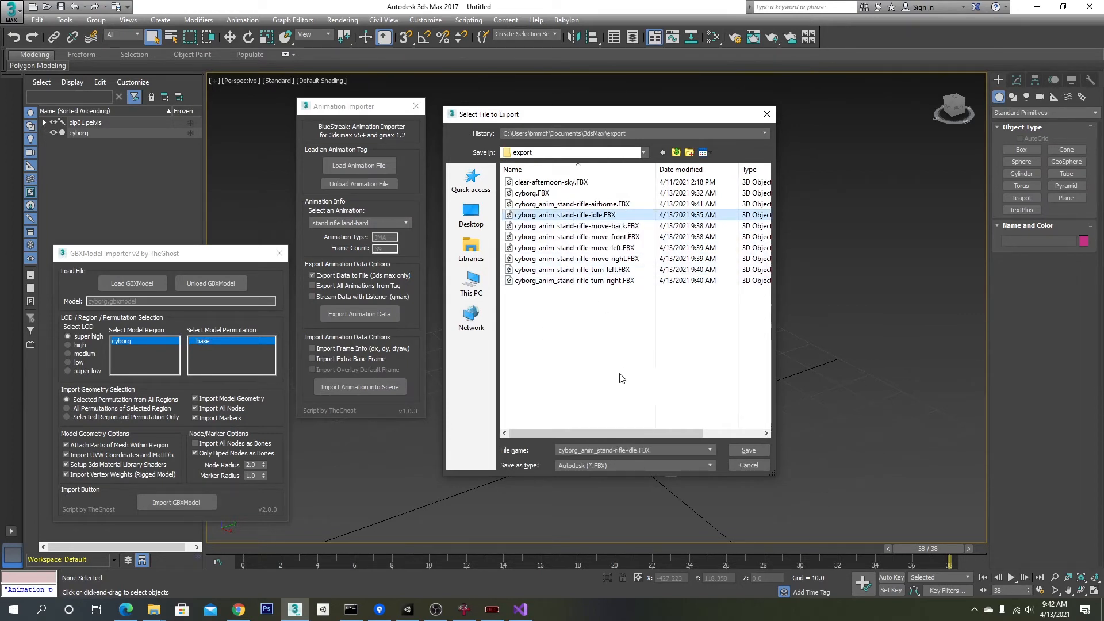
left_click(670, 450)
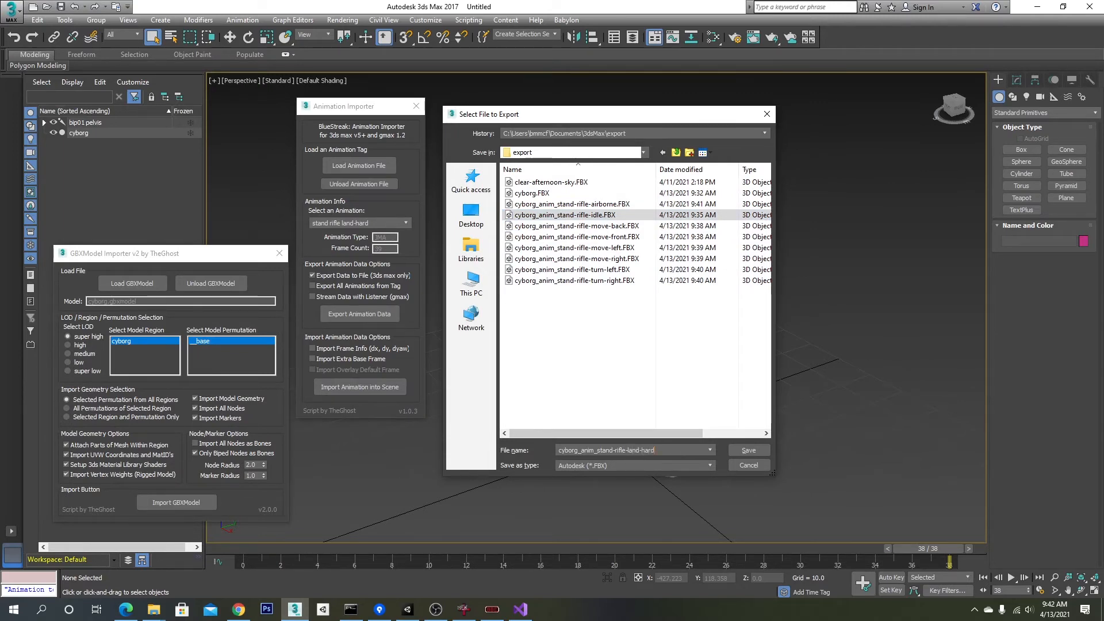
key("Return")
left_click(678, 451)
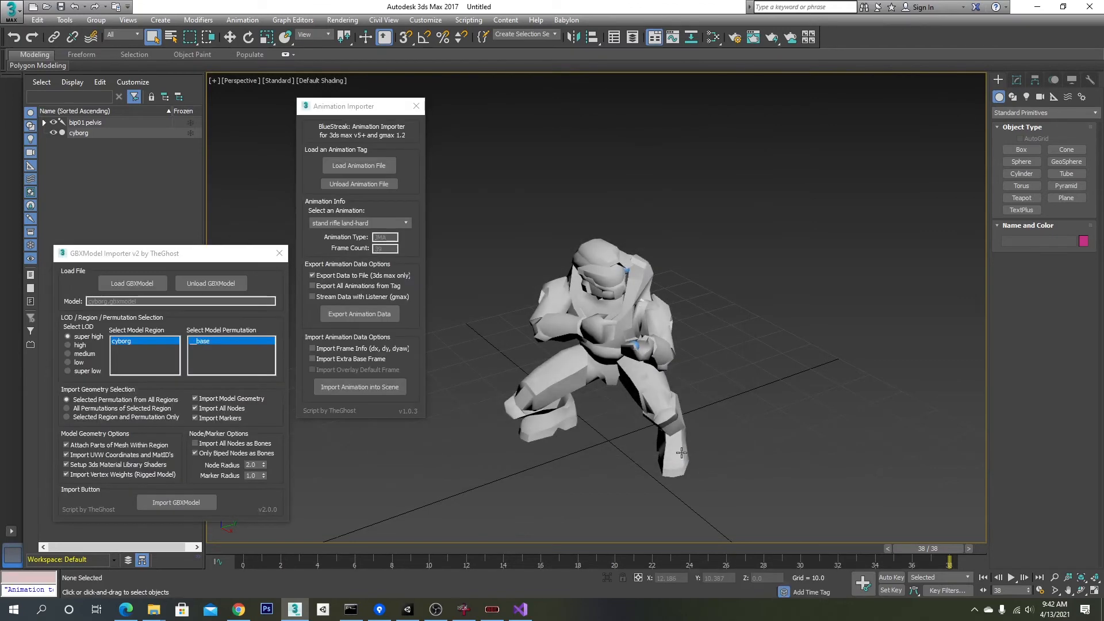
- Import the stand rifle land-soft animation onto the cyborg
left_click(402, 223)
left_click(371, 241)
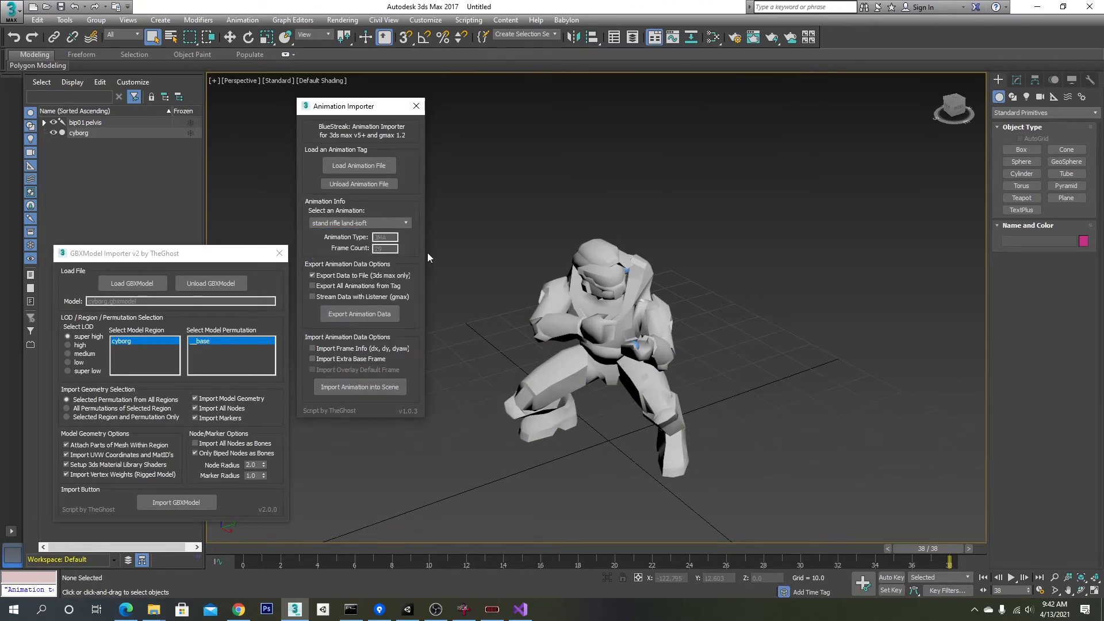
left_click(373, 388)
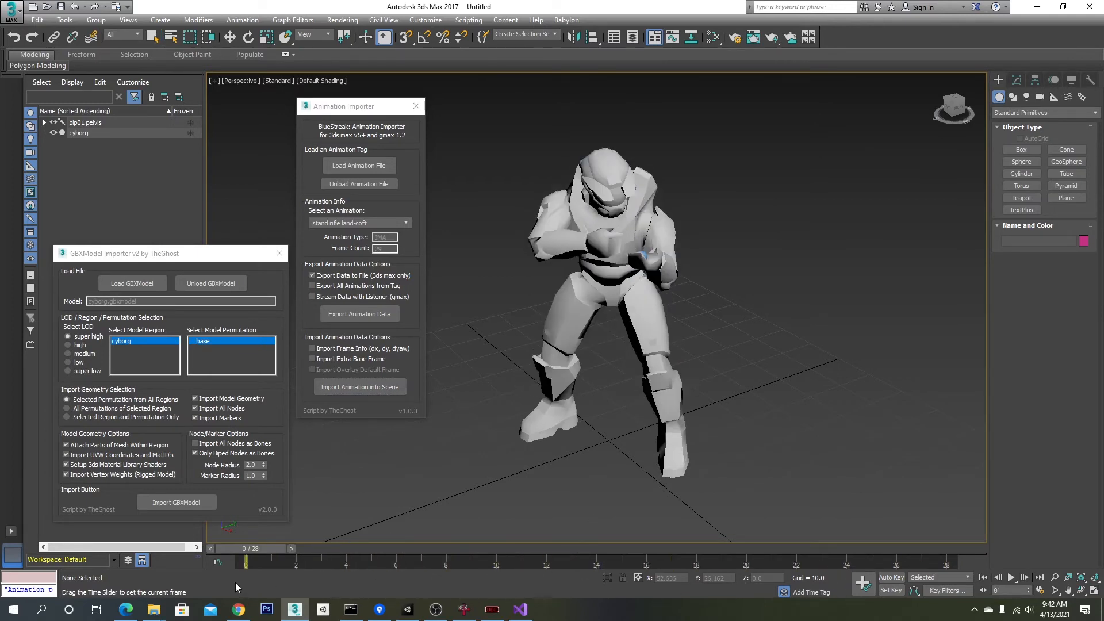
- Export the scene as an Autodesk FBX file named after the stand rifle land-soft animation, accepting the FBX export options
left_click(11, 10)
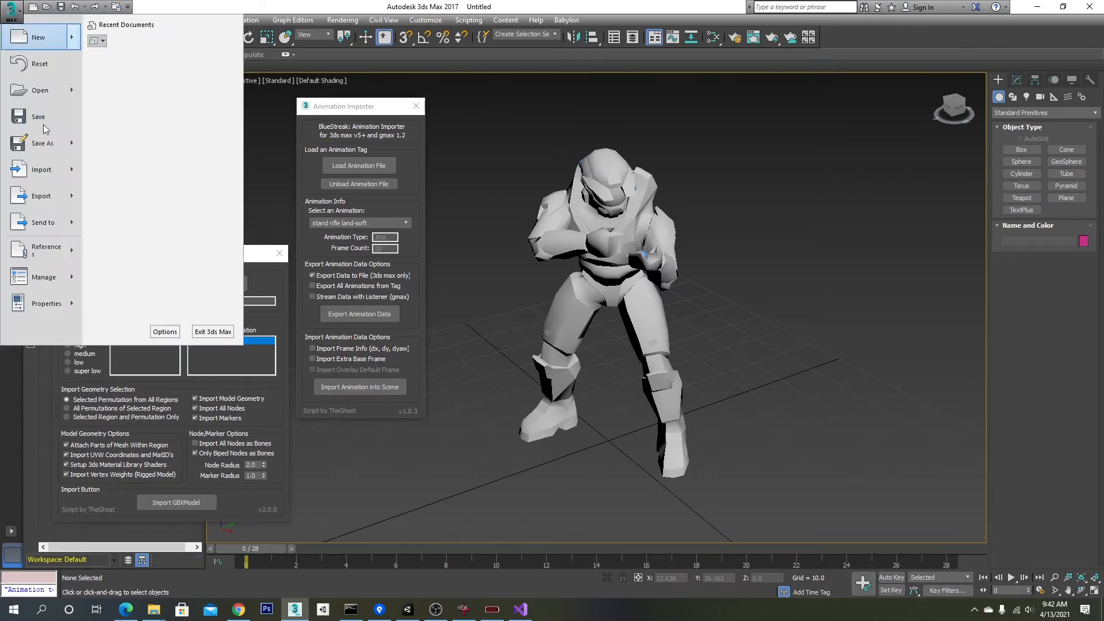
left_click(36, 198)
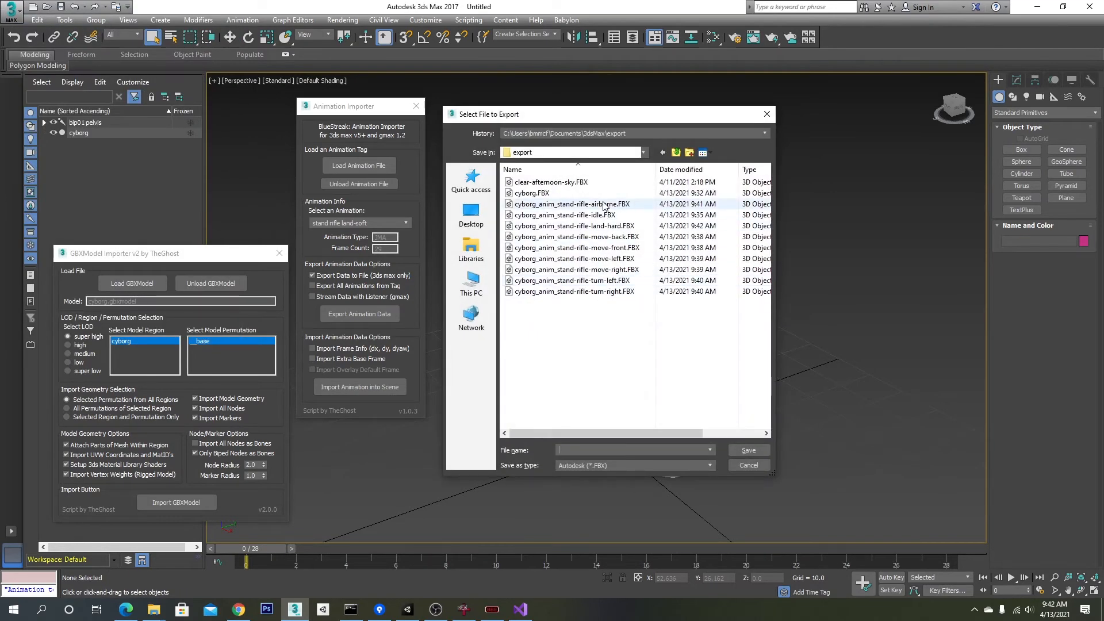
left_click(605, 204)
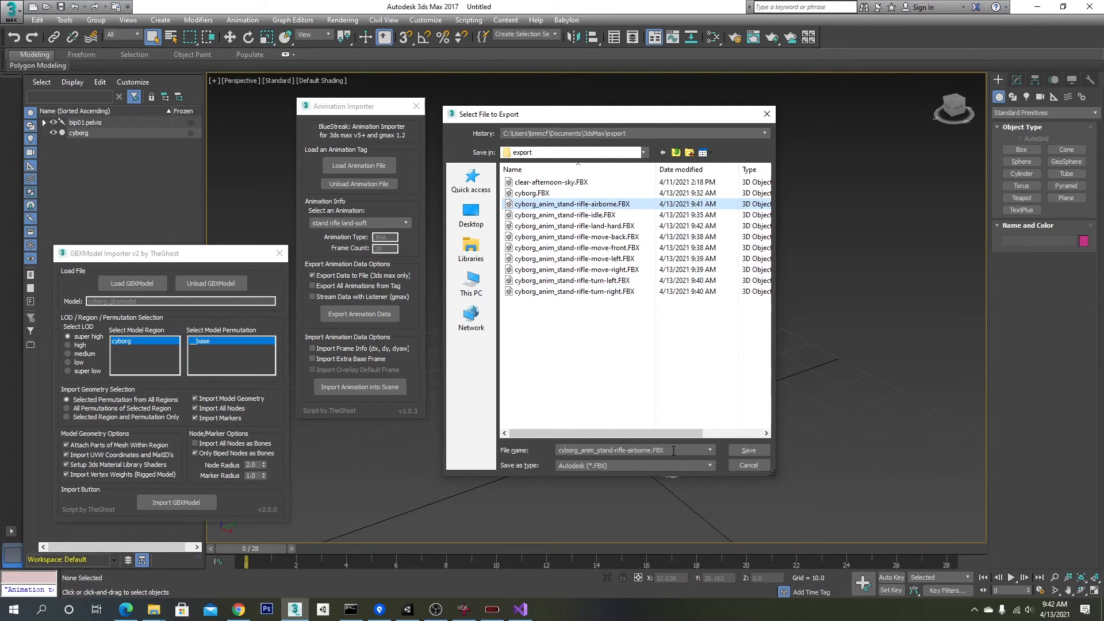
left_click(618, 226)
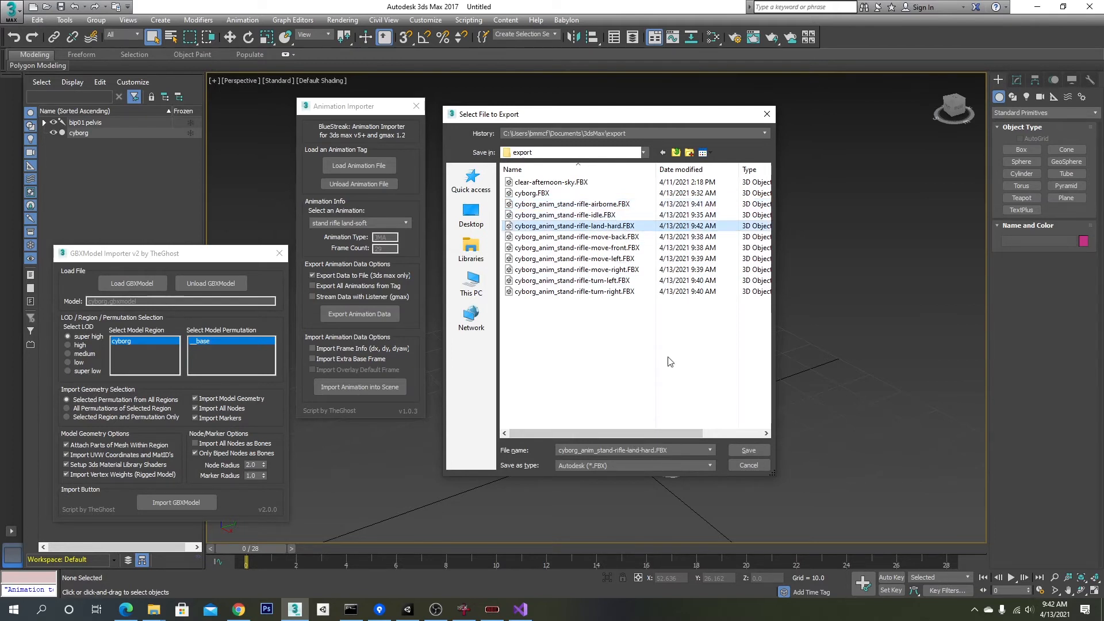
left_click(696, 451)
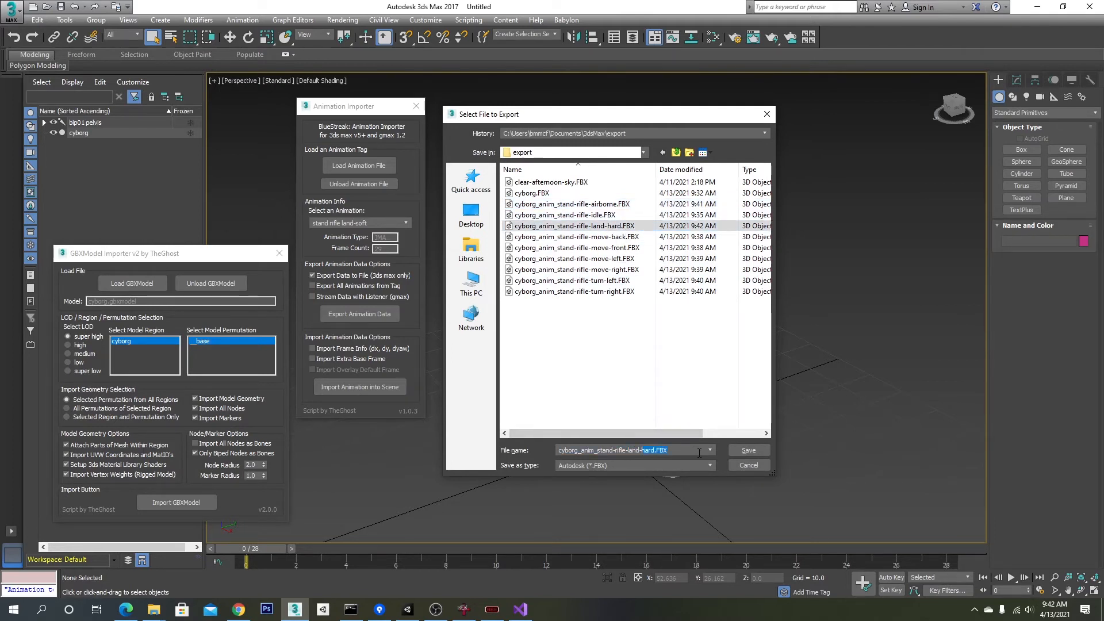
key("Return")
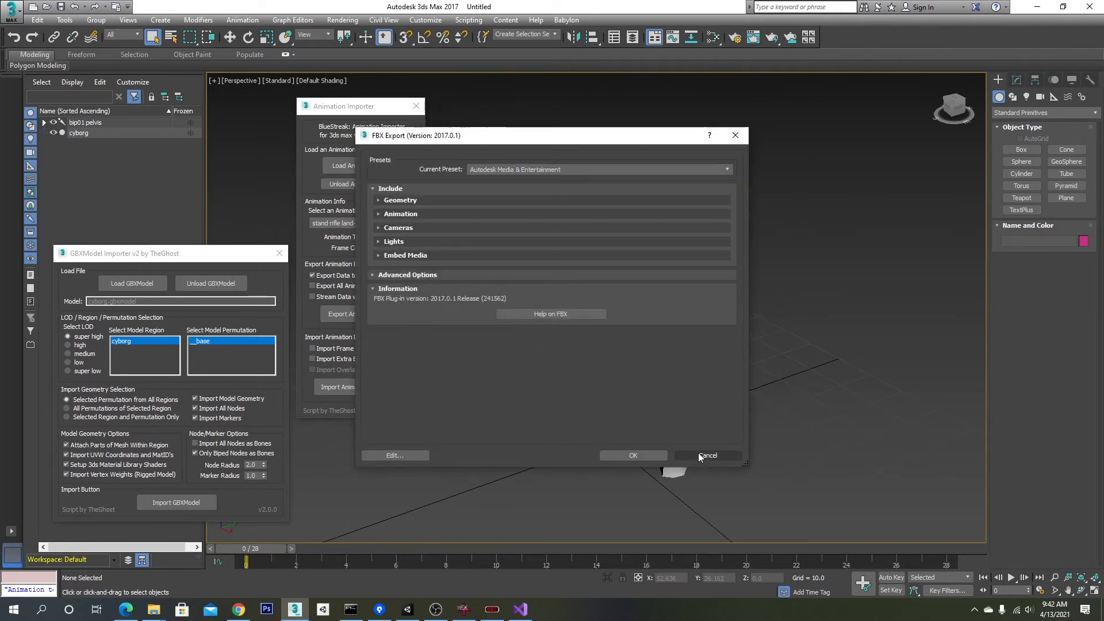
key("Return")
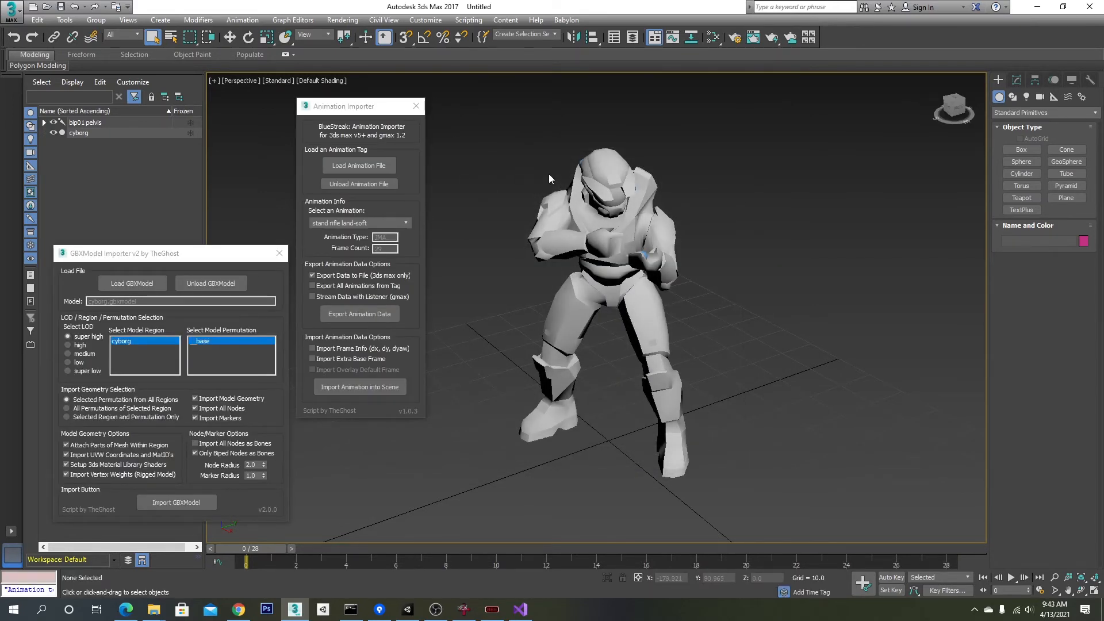
- Select the cyborg mesh and examine its modifier stack with the Skin modifier and bone list
left_click(643, 296)
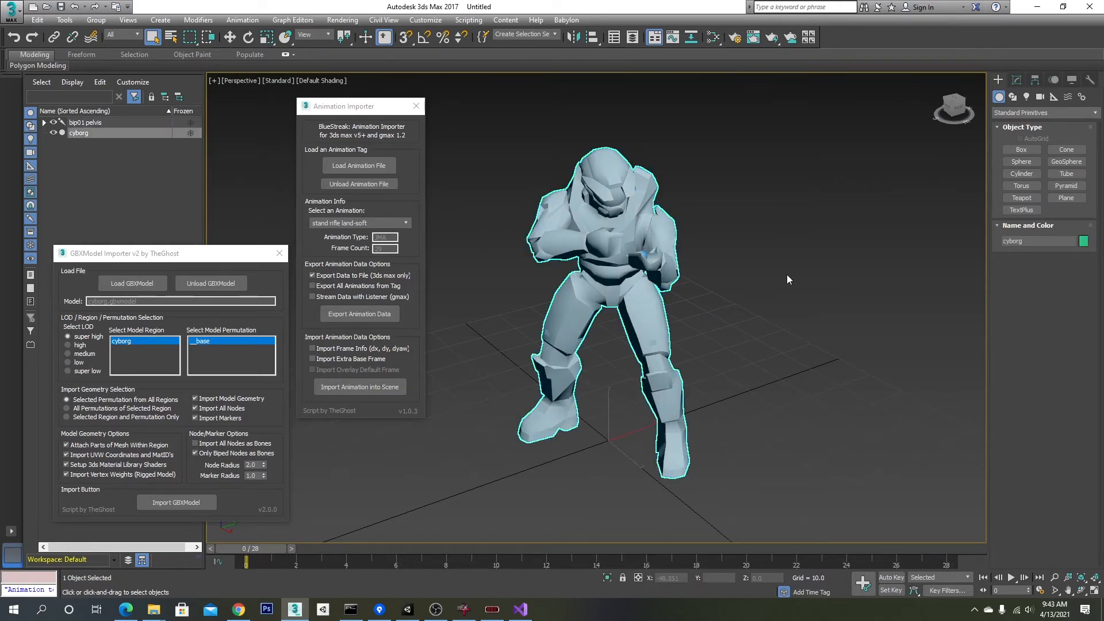
left_click(1017, 80)
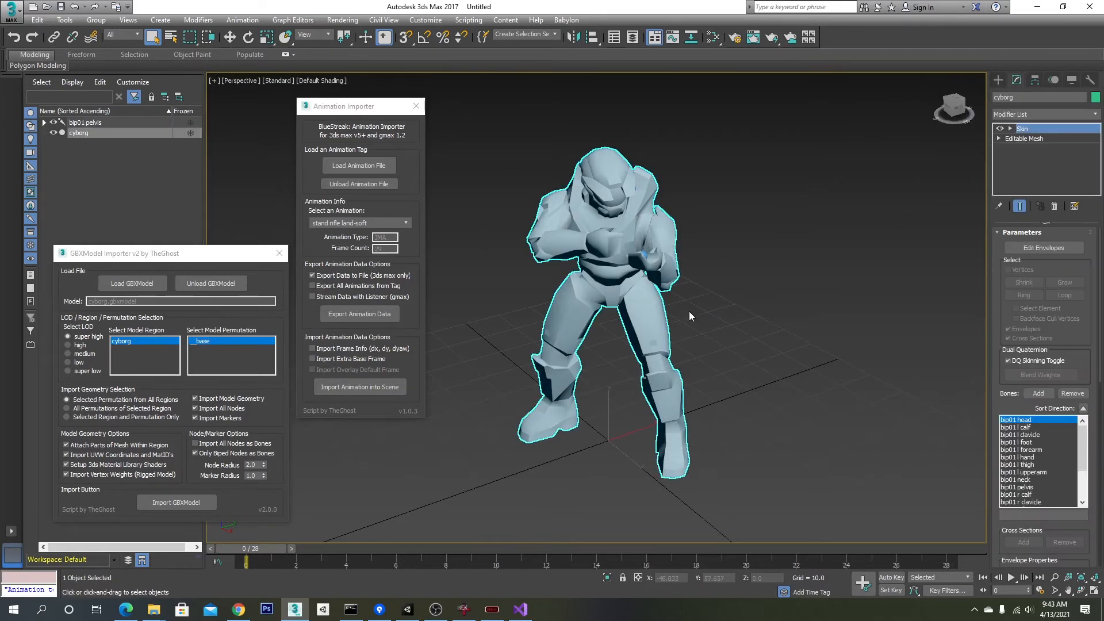
middle_click_drag(692, 312, 668, 316)
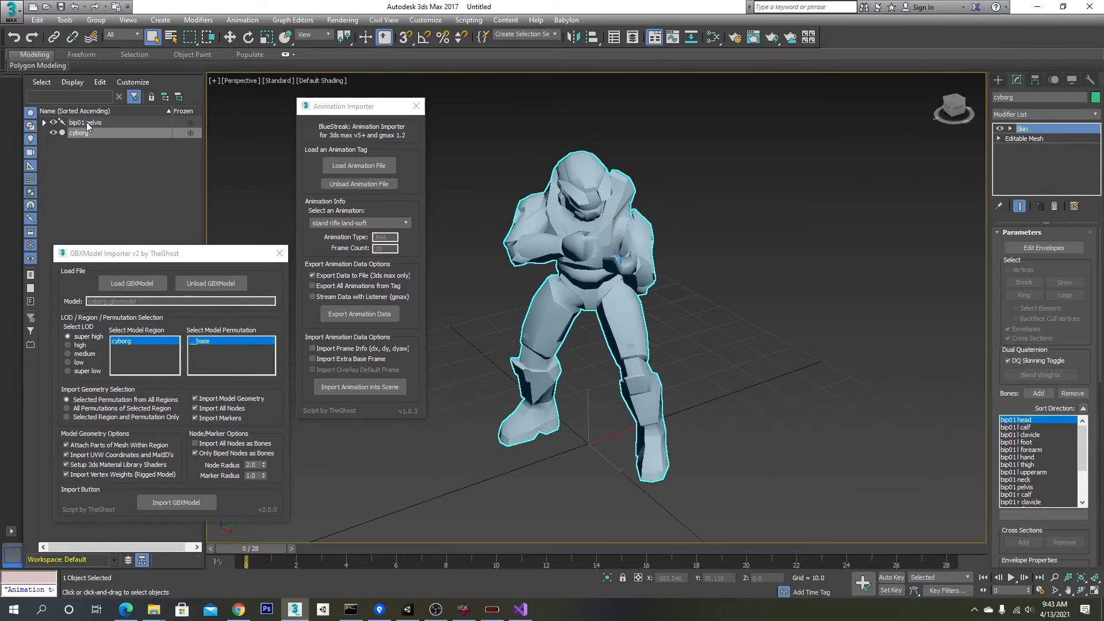
- Switch to the Bloodgulch scene in Unity
left_click(1039, 6)
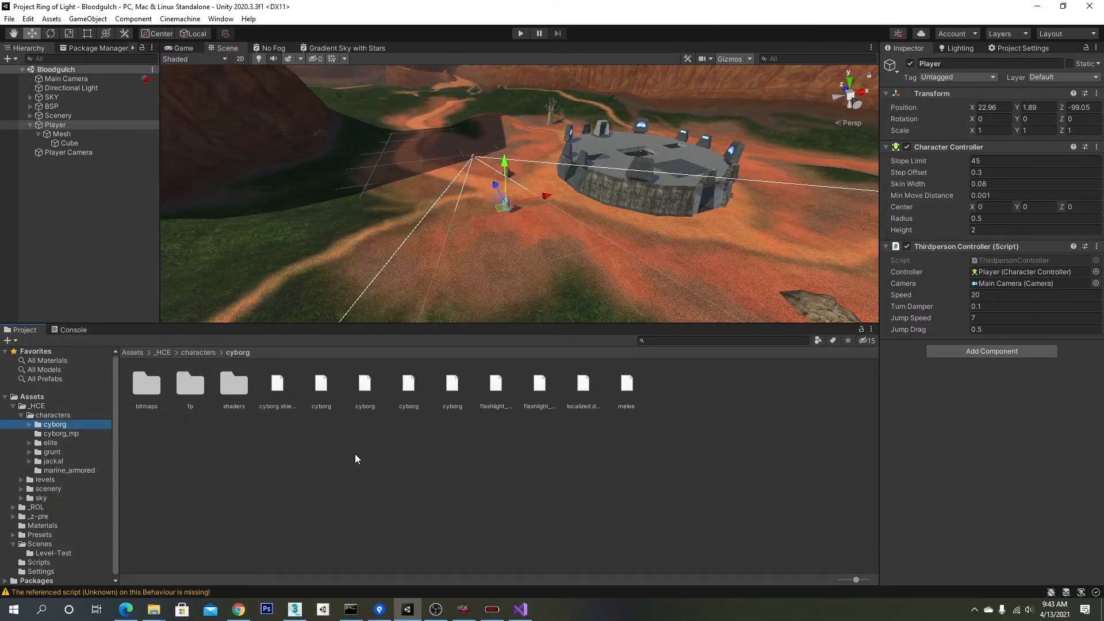
mouse_move(158, 614)
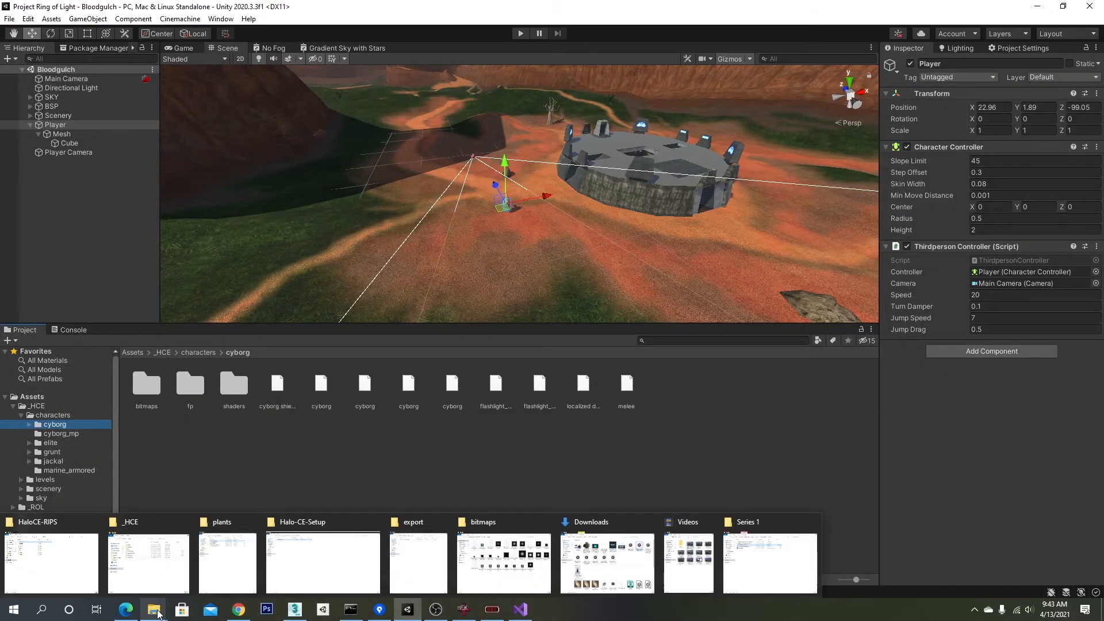
left_click(206, 555)
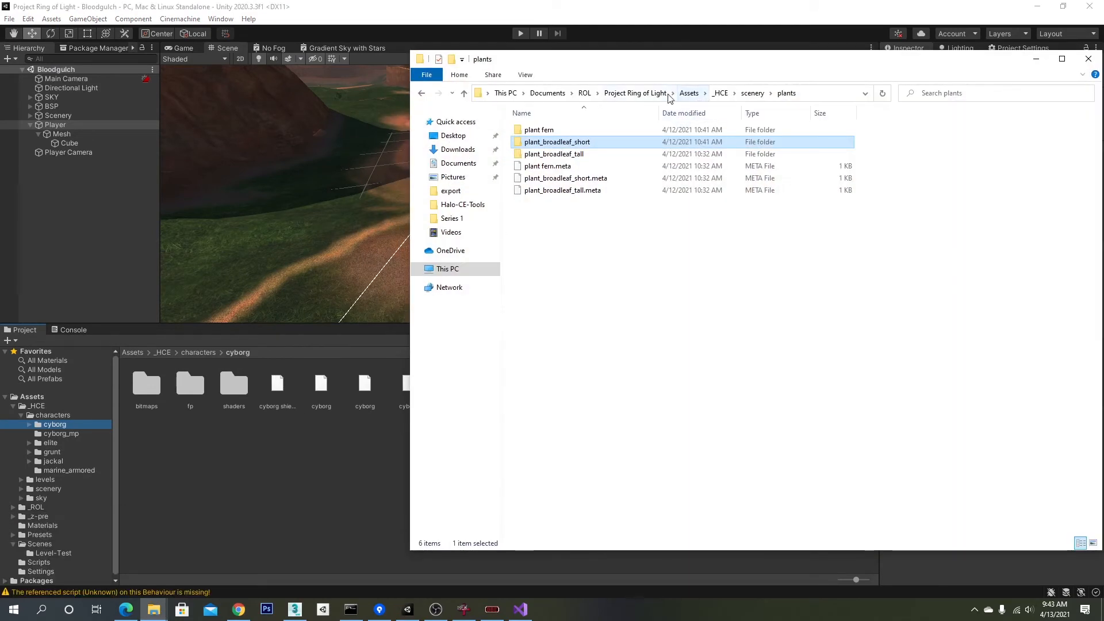
left_click(1036, 59)
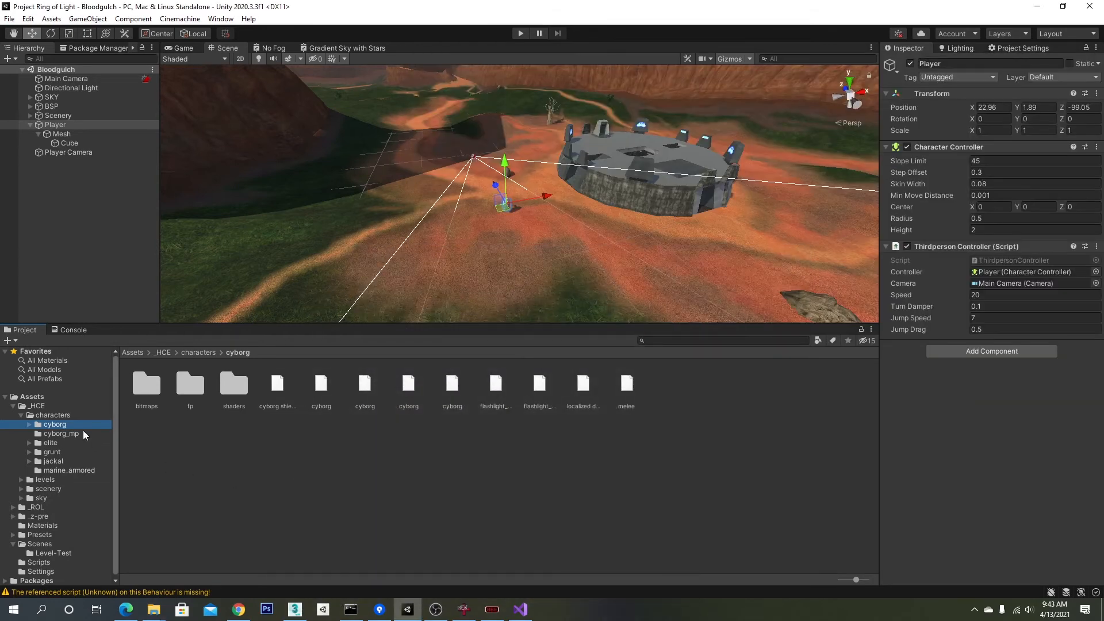
- Create a new folder named animations inside the cyborg character's asset folder
right_click(205, 456)
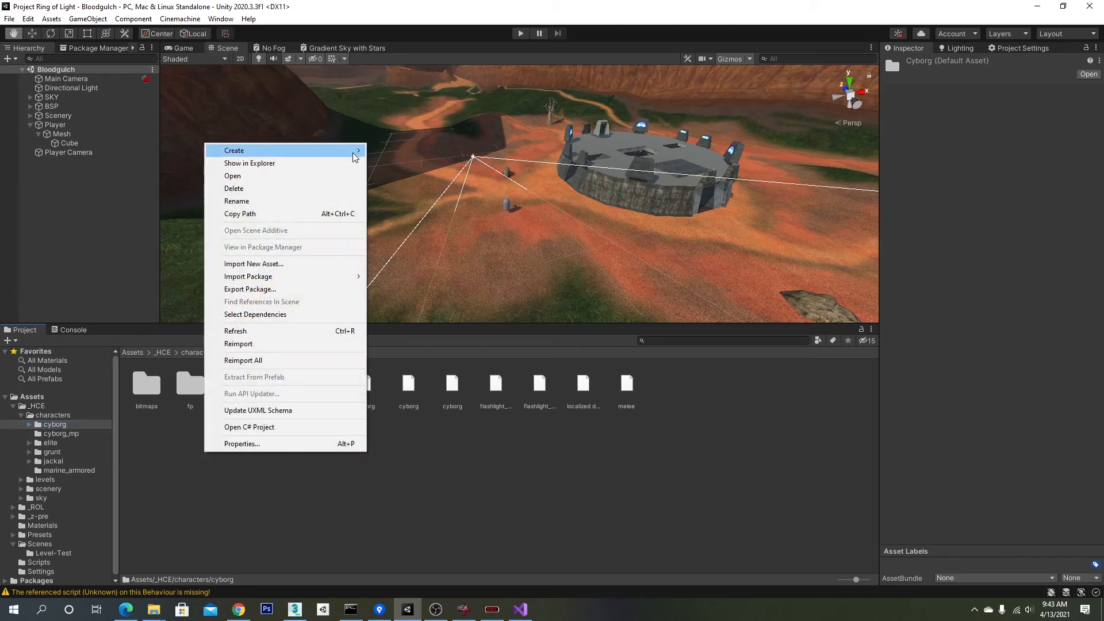
mouse_move(353, 153)
left_click(440, 95)
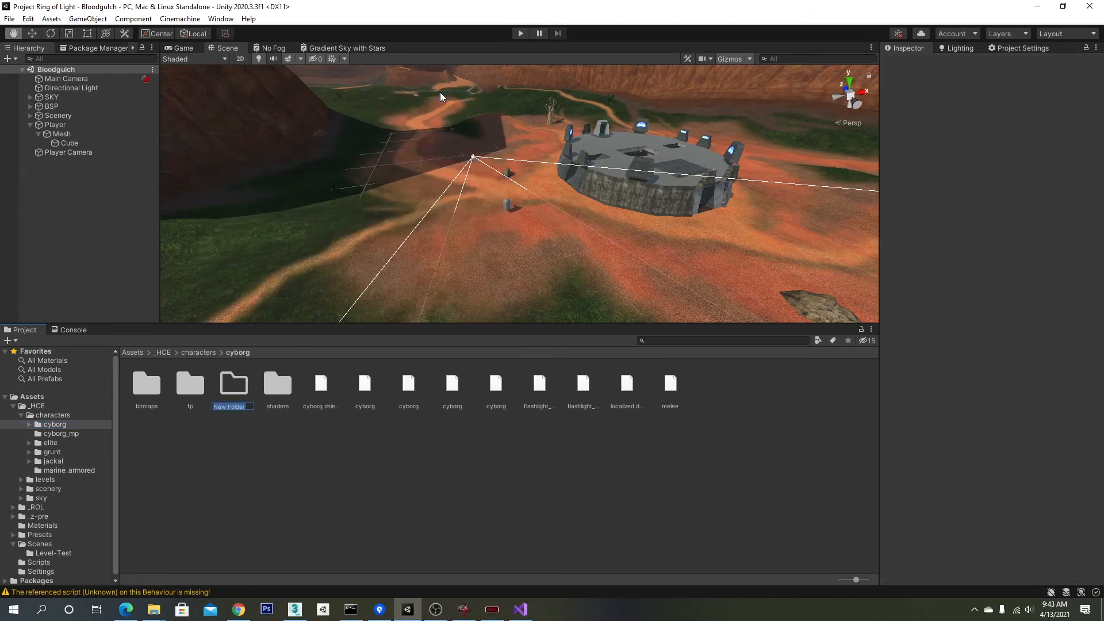
type("animations")
key("Return")
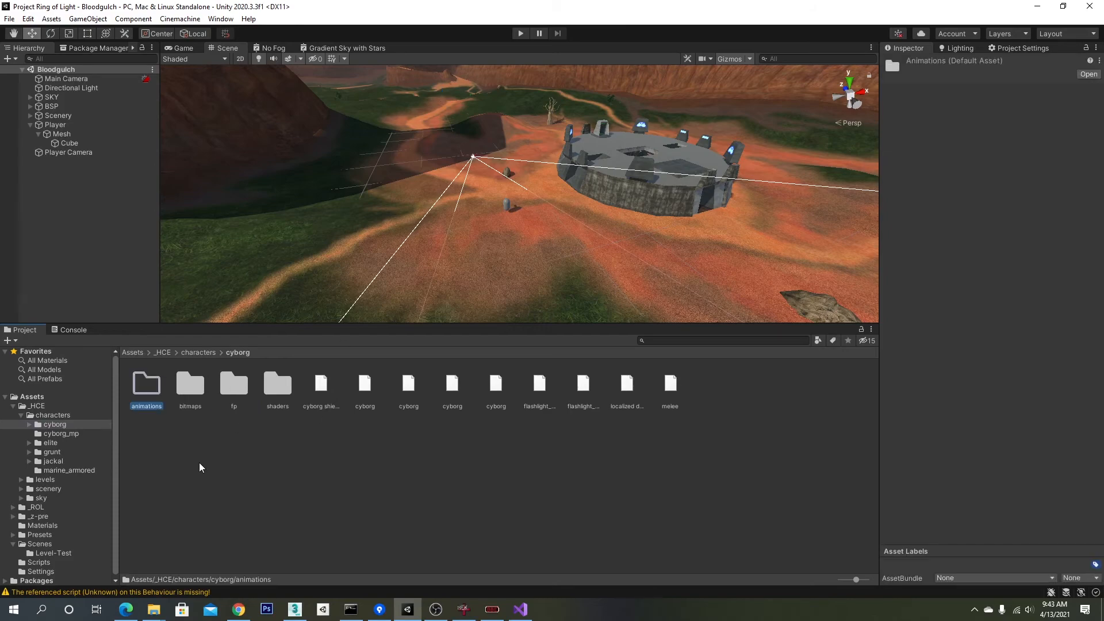
- Switch to the 3dsMax export folder in File Explorer and import cyborg.FBX into Unity's cyborg asset folder
mouse_move(153, 609)
mouse_move(241, 566)
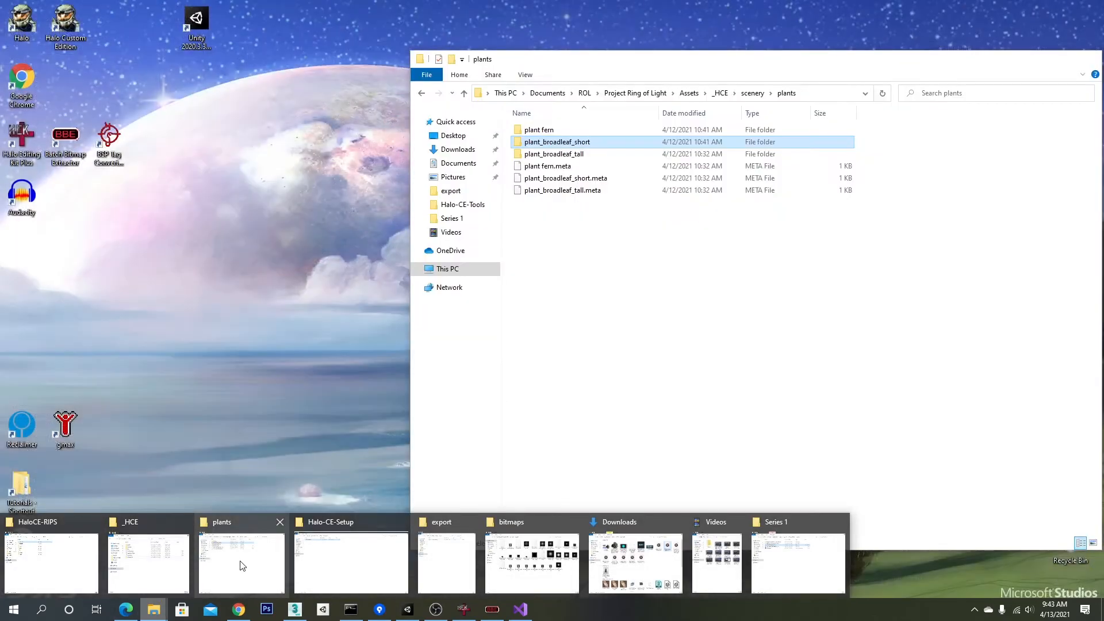
left_click(442, 569)
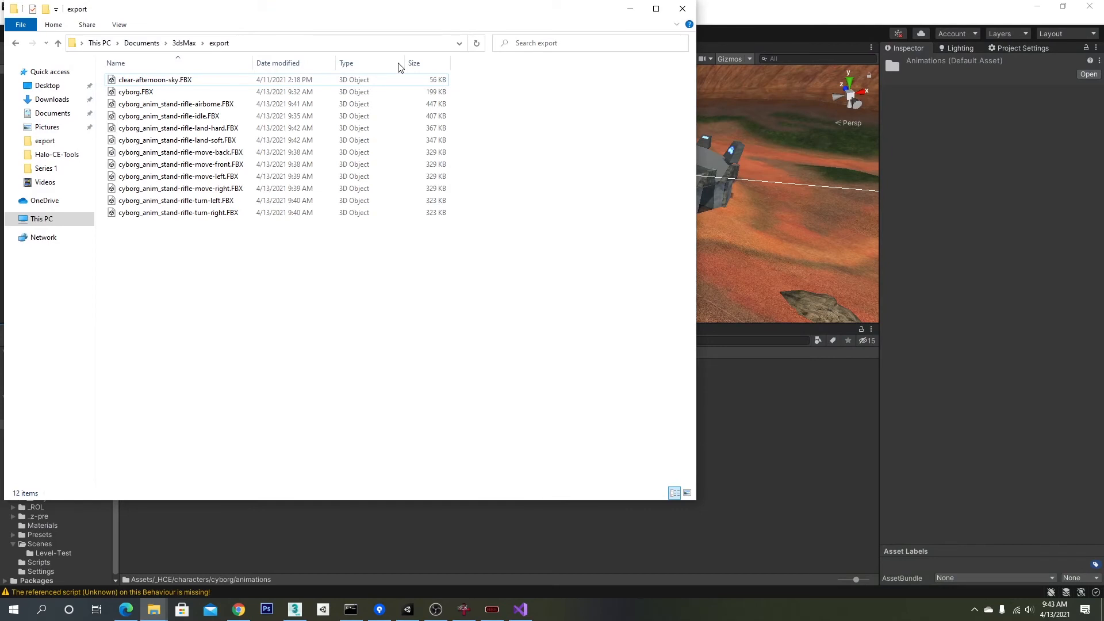
left_click_drag(421, 10, 799, 61)
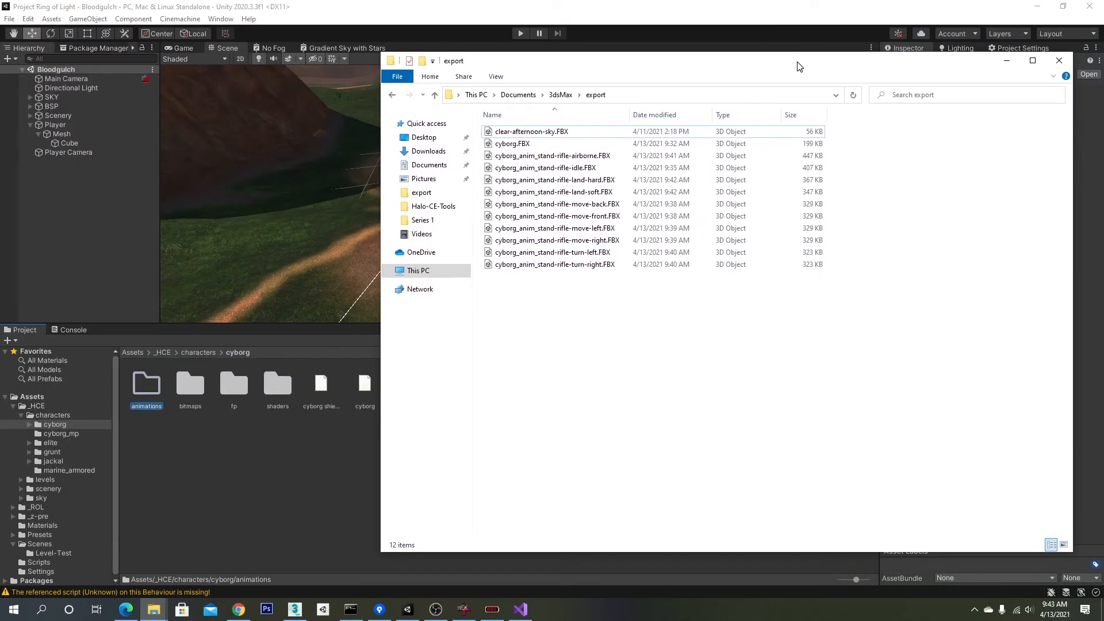
left_click(514, 144)
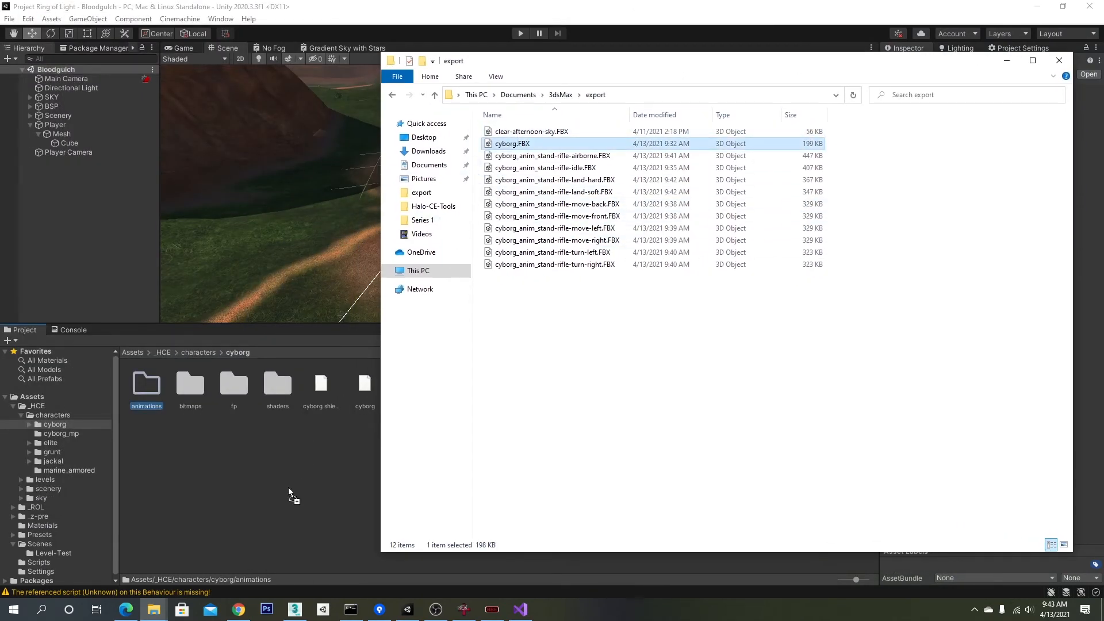
left_click_drag(288, 488, 288, 488)
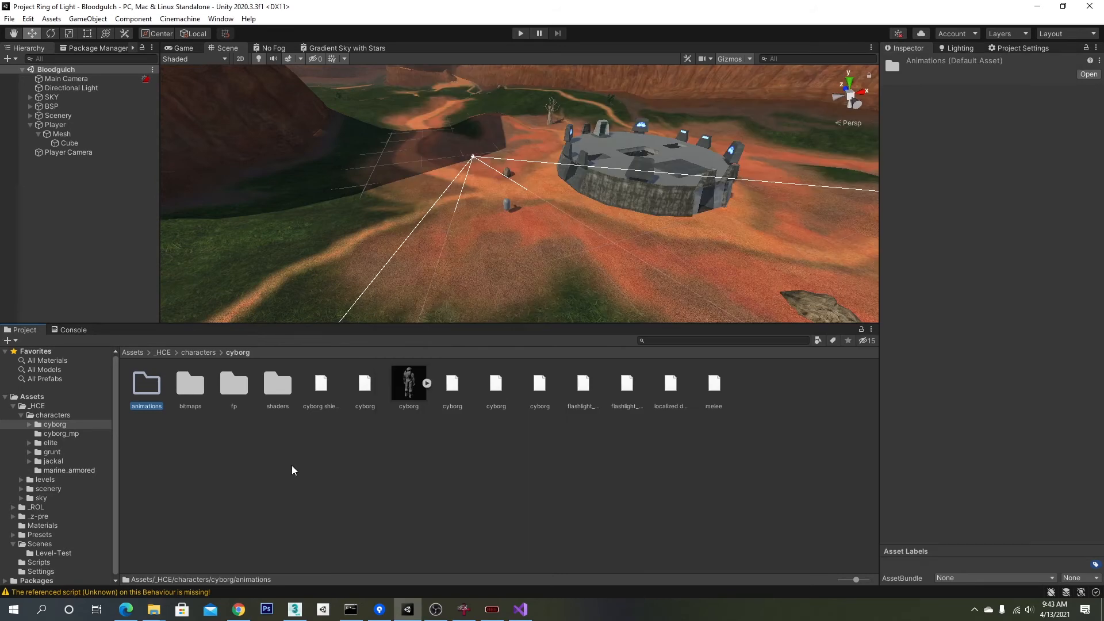
- Import all the cyborg_anim_stand-rifle FBX files from the export folder into the project's animations folder
key("alt+Tab")
left_click_drag(586, 311, 572, 150)
double_click(147, 386)
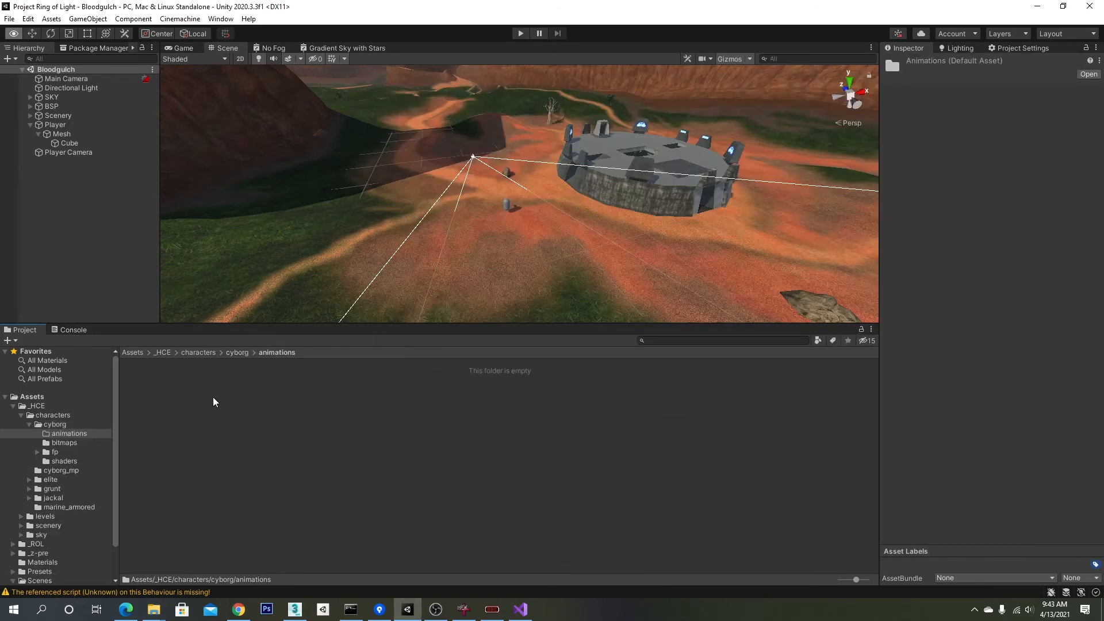
key("alt+Tab")
left_click_drag(571, 295, 330, 402)
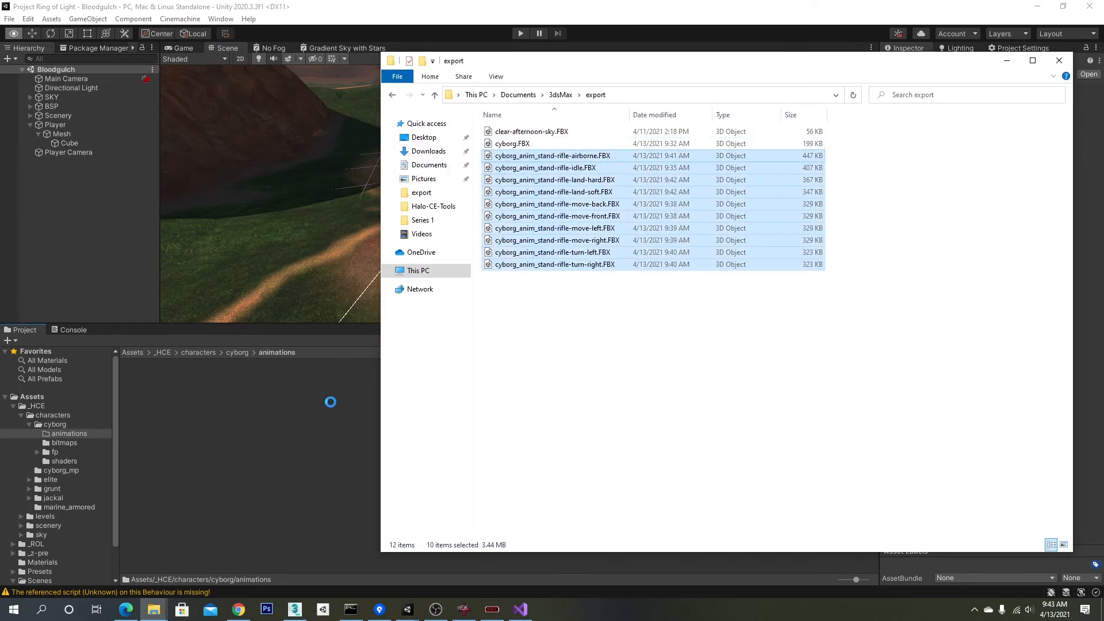
left_click(1006, 62)
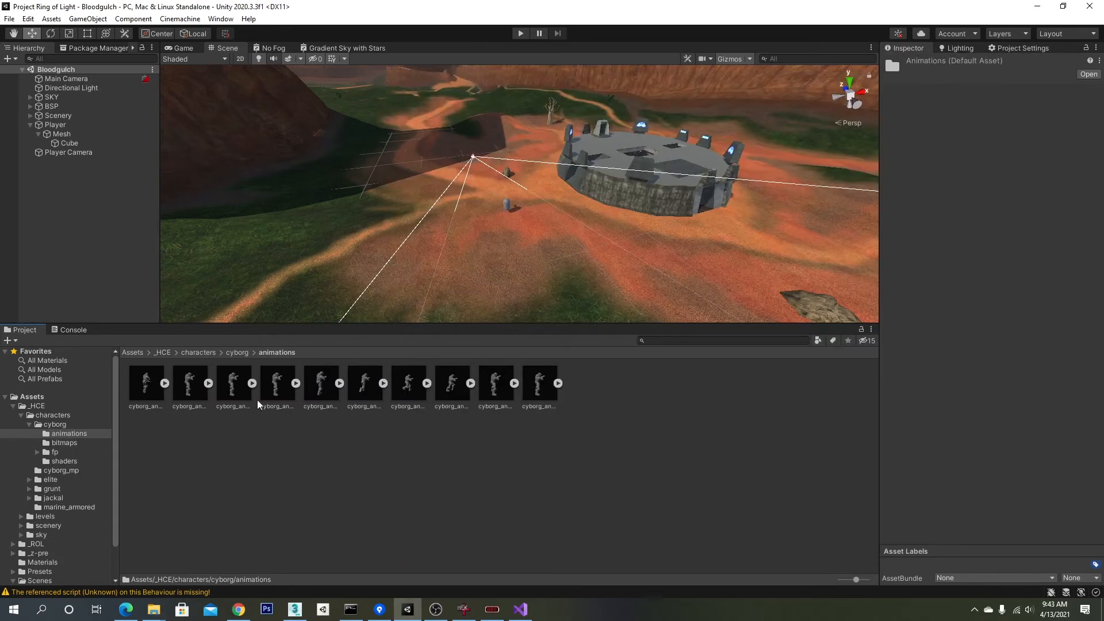
- Add the cyborg model from the cyborg asset folder to the scene as a child of Player
left_click(237, 352)
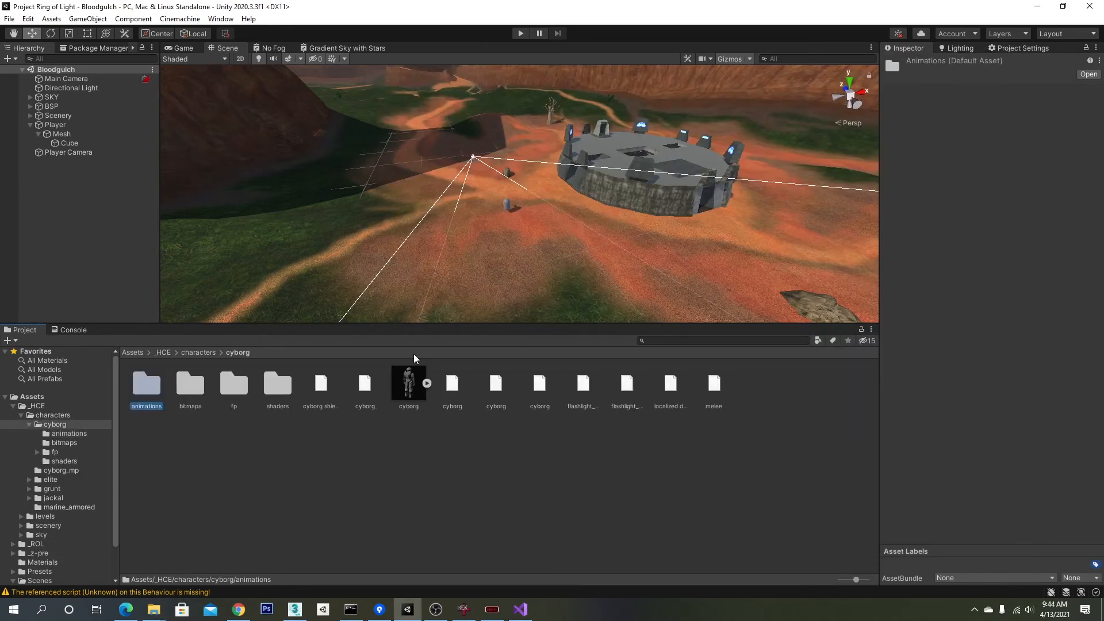
scroll(520, 252, "up", 3)
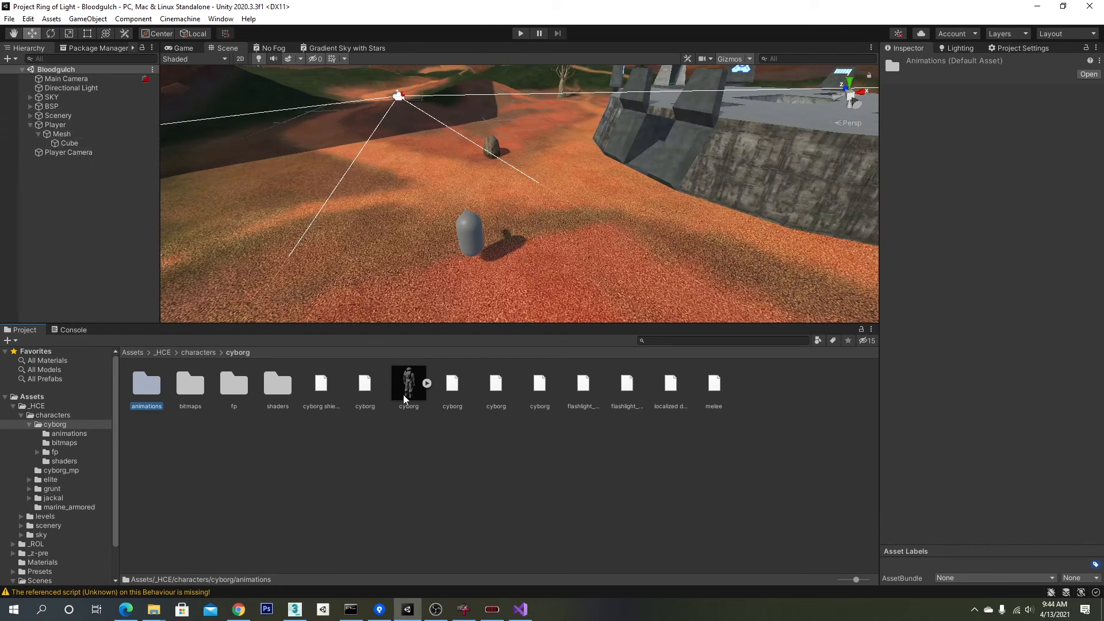
left_click_drag(405, 398, 66, 136)
middle_click_drag(444, 248, 456, 243)
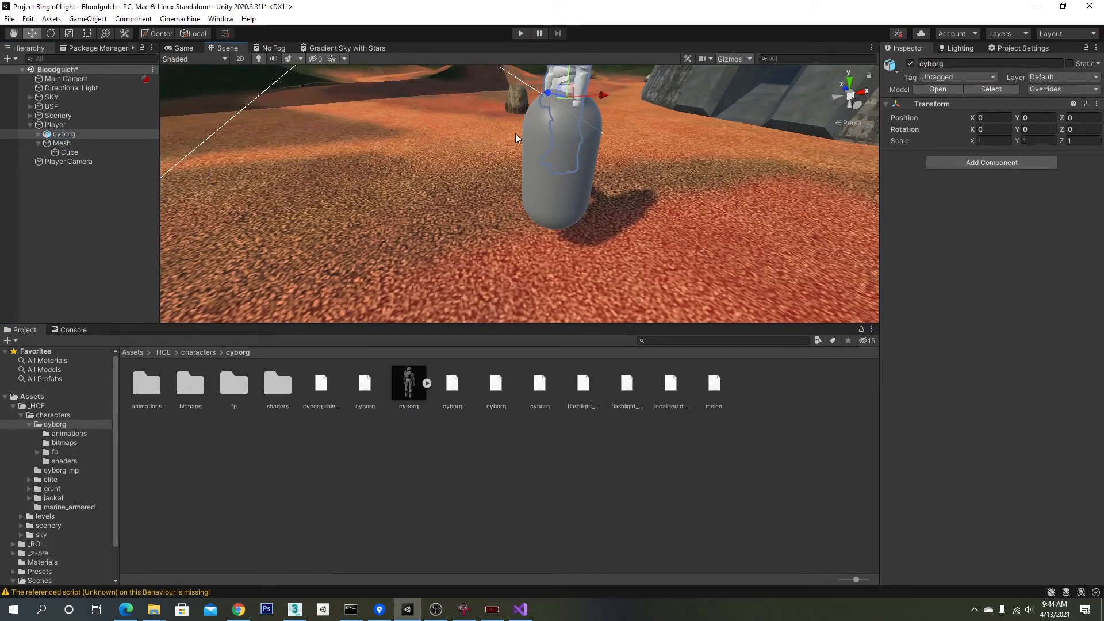
- Switch the gizmo handle to Pivot and lower the cyborg to about Y -0.988, aligning its feet with the capsule's base
left_click(89, 125)
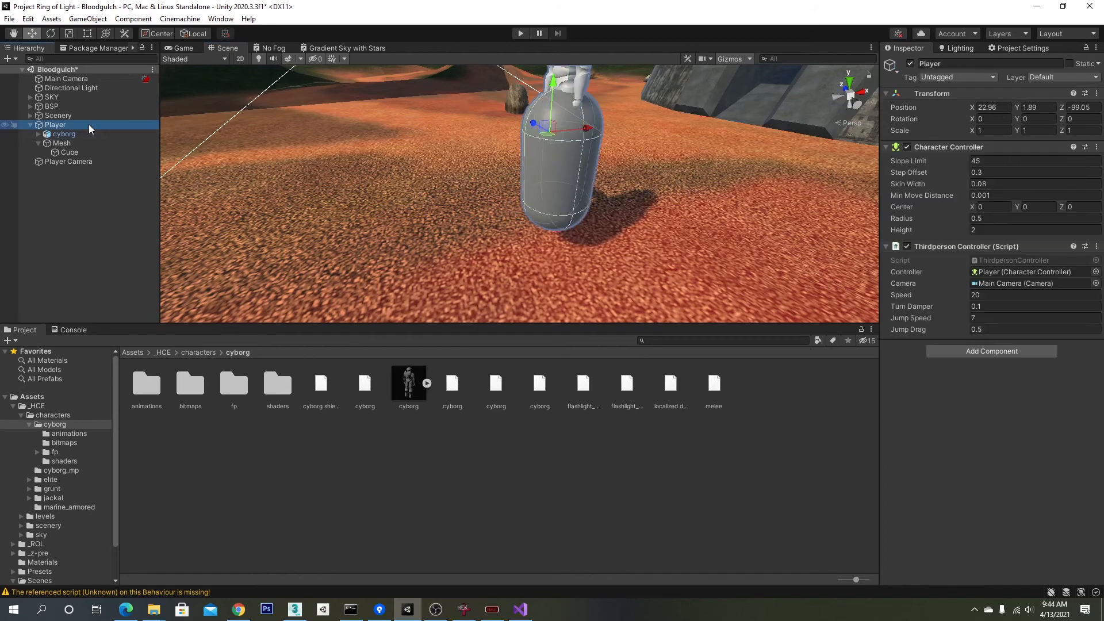
left_click(89, 133)
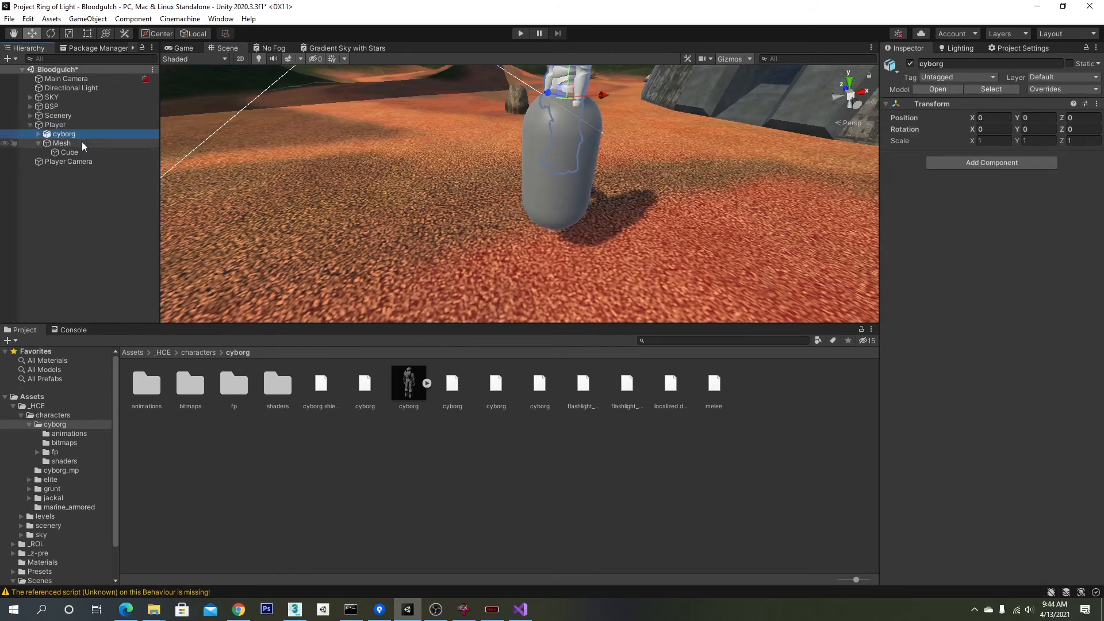
left_click(81, 142)
left_click(86, 135)
middle_click_drag(498, 148, 506, 159)
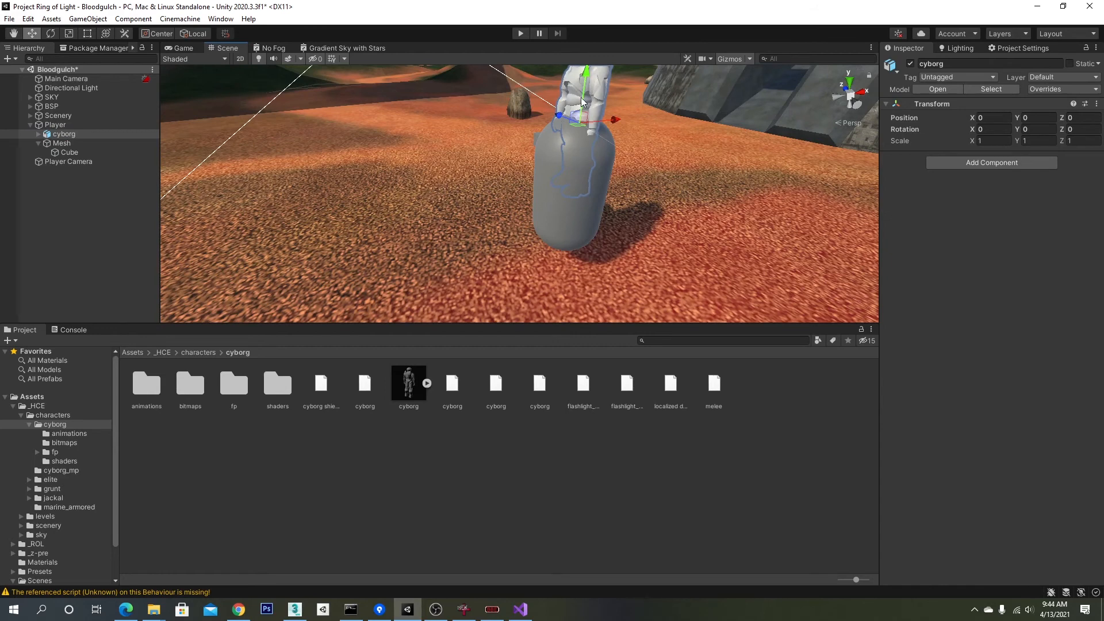
left_click(164, 35)
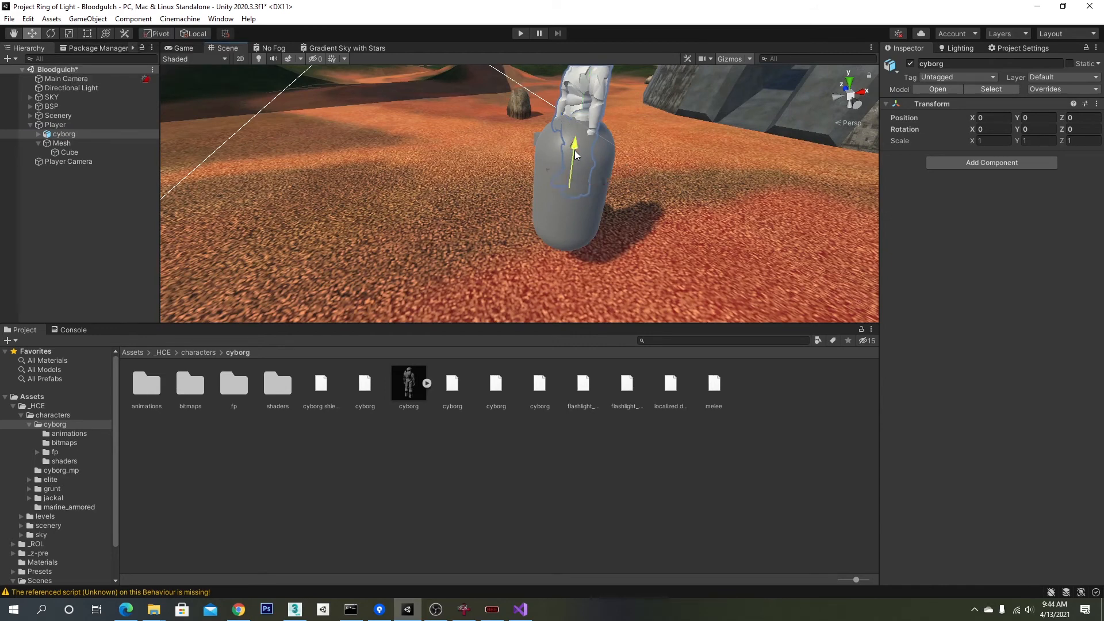
left_click_drag(577, 155, 574, 210)
right_click_drag(574, 210, 697, 180)
middle_click_drag(698, 180, 698, 178)
right_click_drag(698, 178, 663, 170)
middle_click_drag(663, 171, 667, 169)
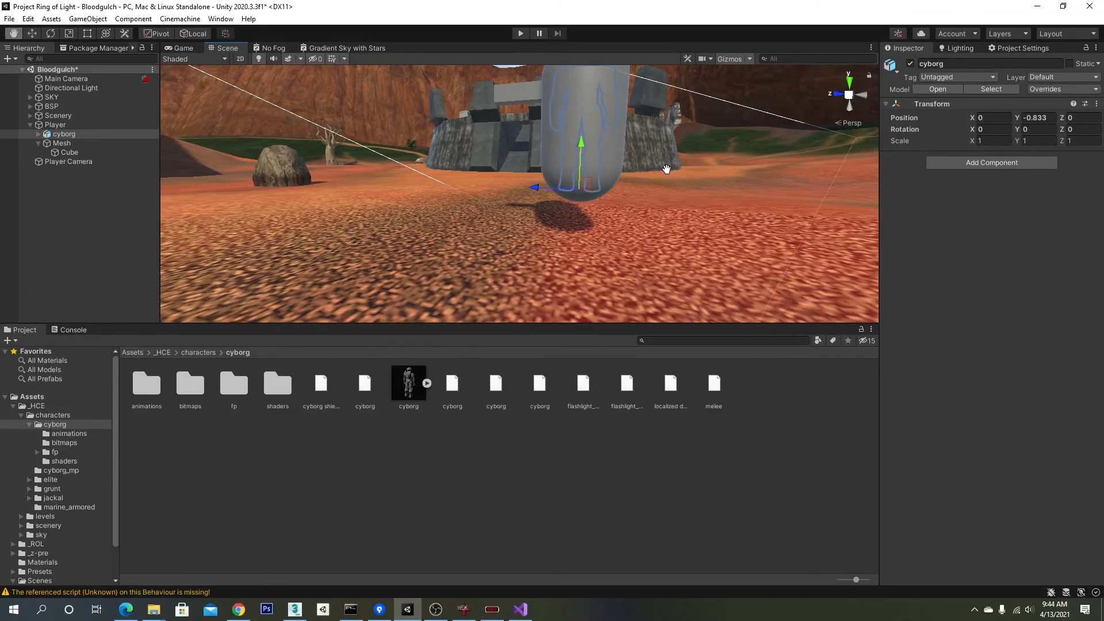
left_click_drag(581, 147, 581, 158)
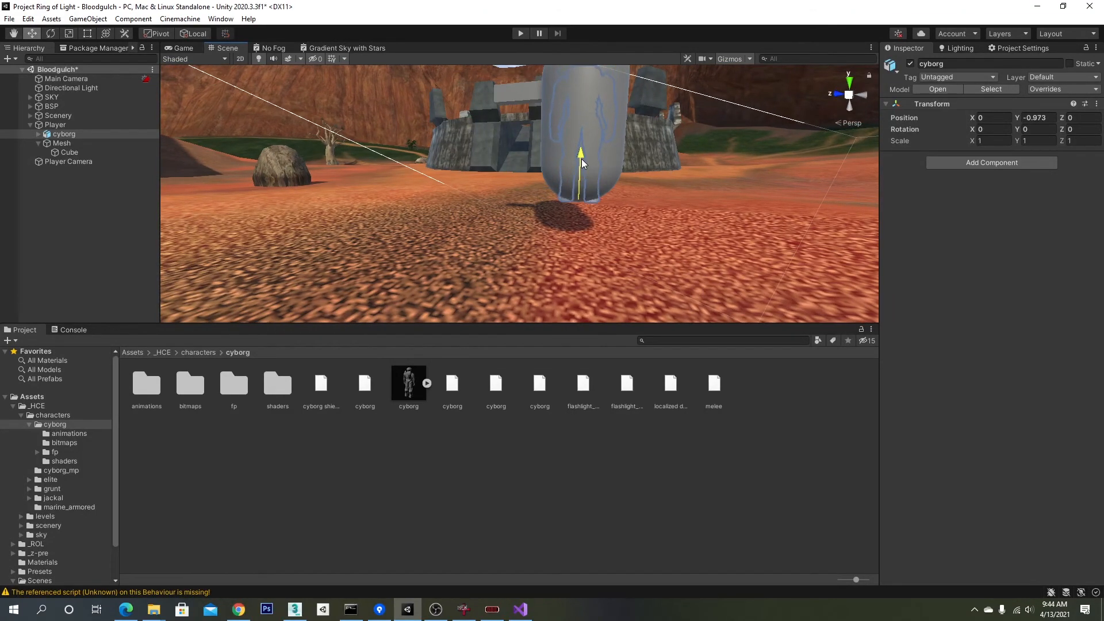
- Deactivate the capsule Mesh object under Player, leaving the cyborg model as the player's body
left_click(81, 143)
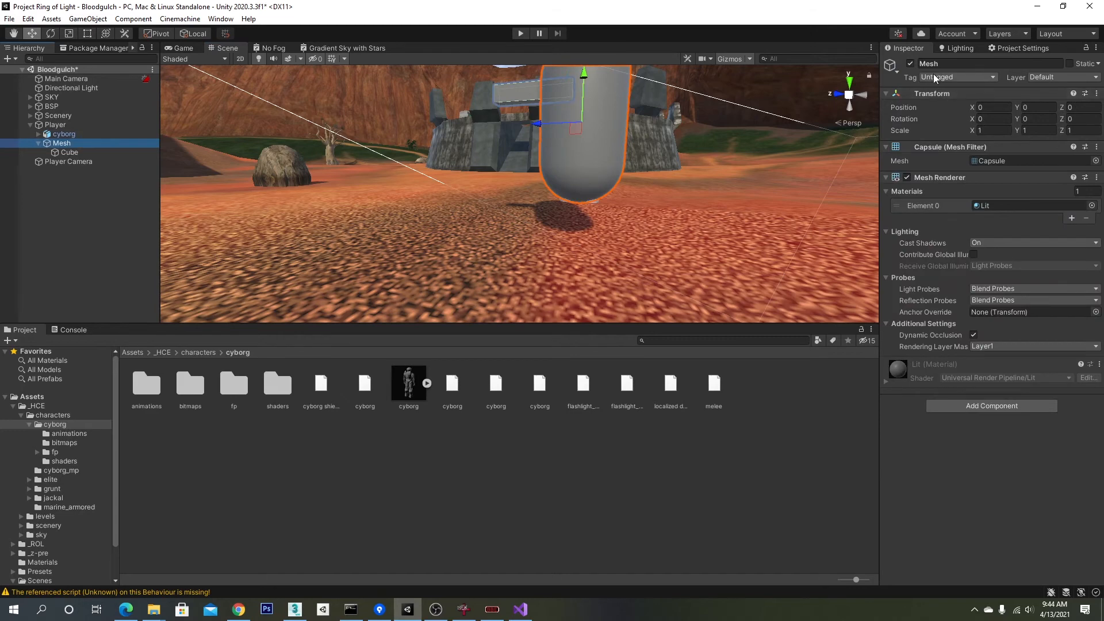
left_click(912, 63)
right_click_drag(805, 171, 745, 176)
middle_click_drag(745, 176, 666, 180)
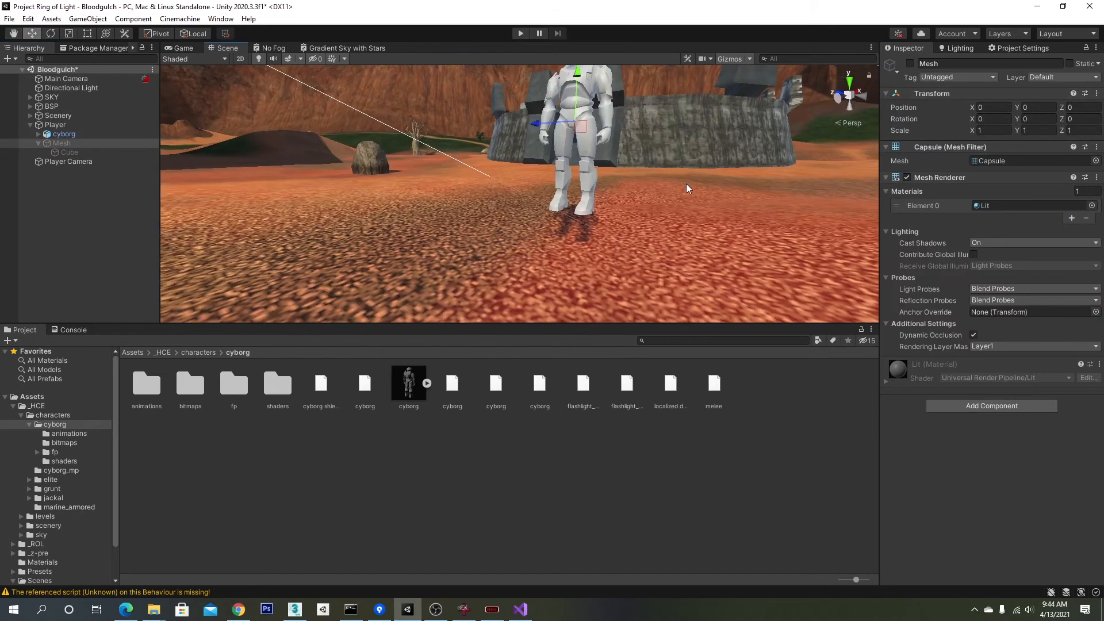
right_click_drag(686, 187, 680, 226)
- Create an empty child object named Mesh under Player and parent the cyborg model to it
left_click(57, 127)
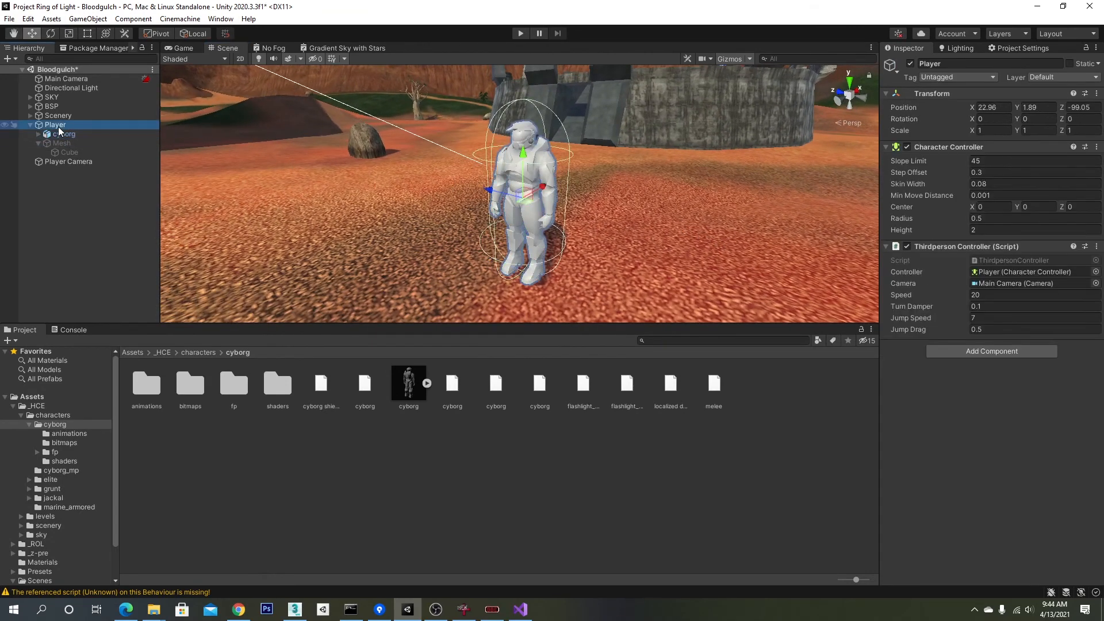
right_click(58, 127)
left_click(133, 266)
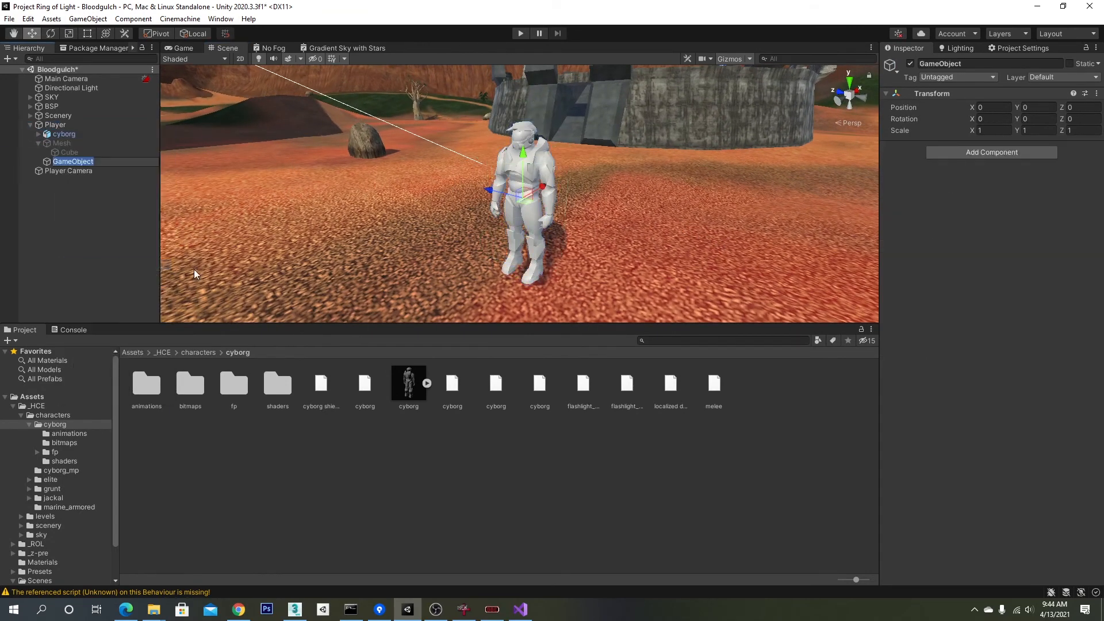
type("Mesh")
key("Return")
left_click_drag(26, 162, 65, 137)
left_click(69, 143)
left_click(65, 136)
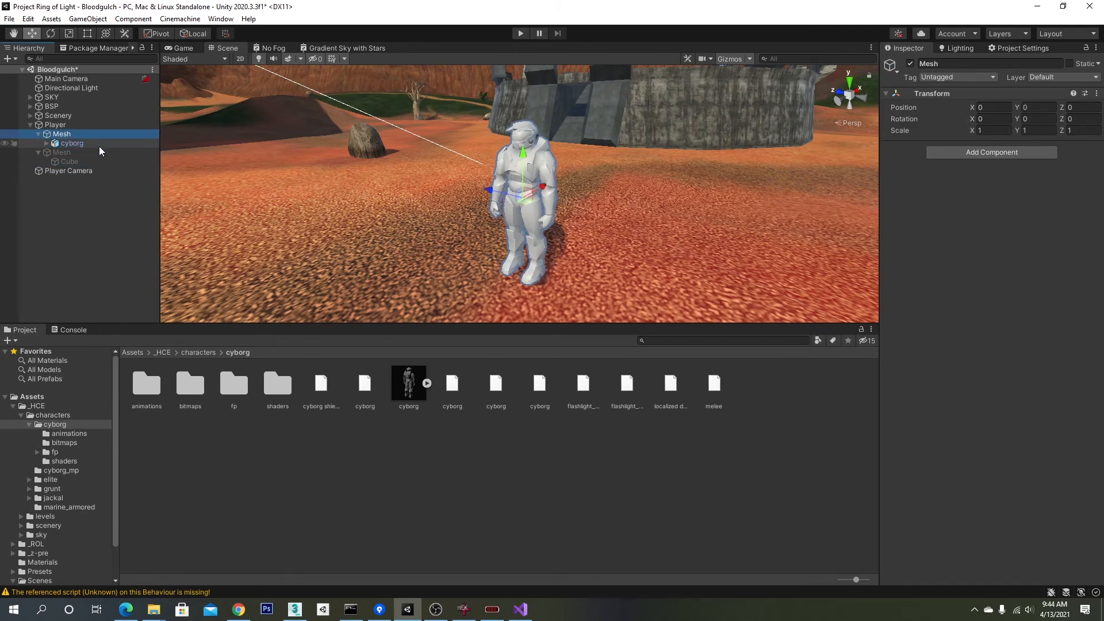
- Extract the embedded materials of the cyborg model from its import settings into the characters/cyborg folder
left_click(91, 144)
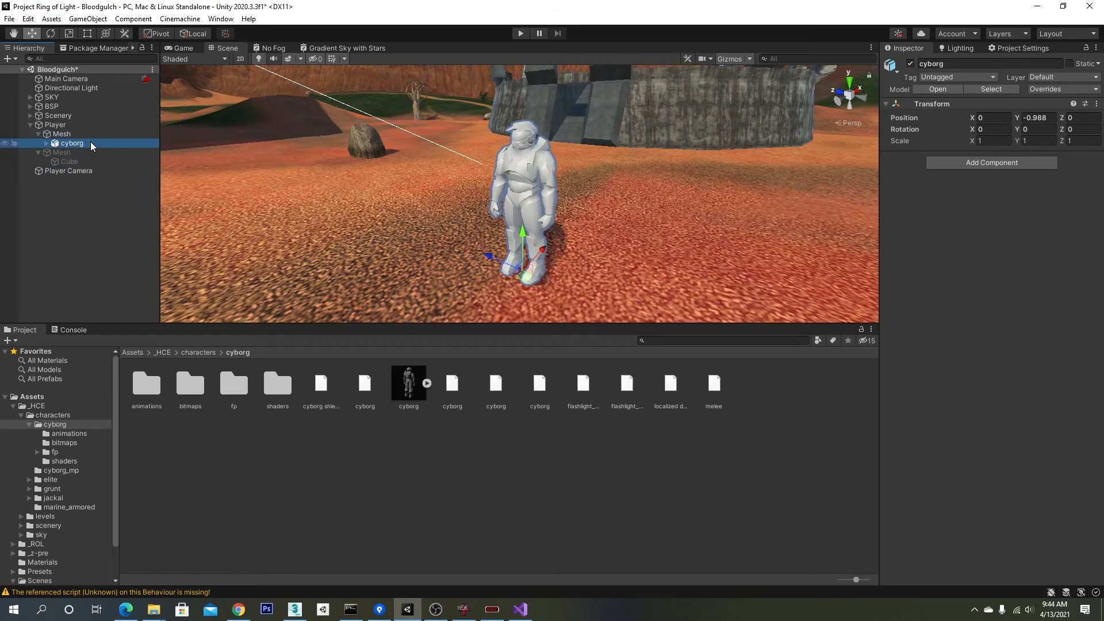
left_click(46, 143)
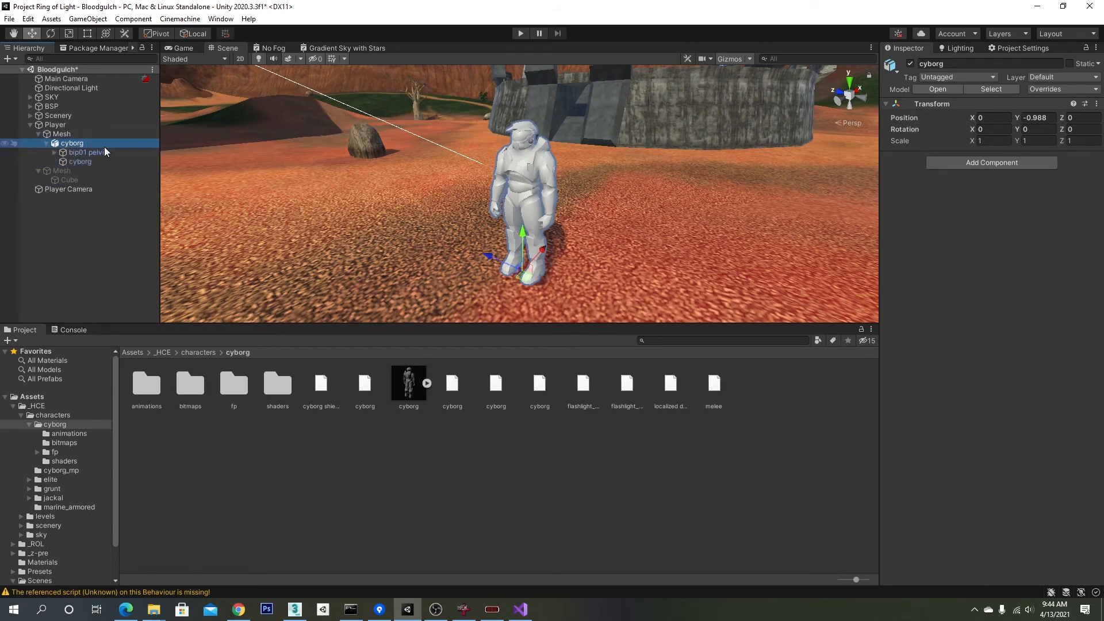
left_click(427, 384)
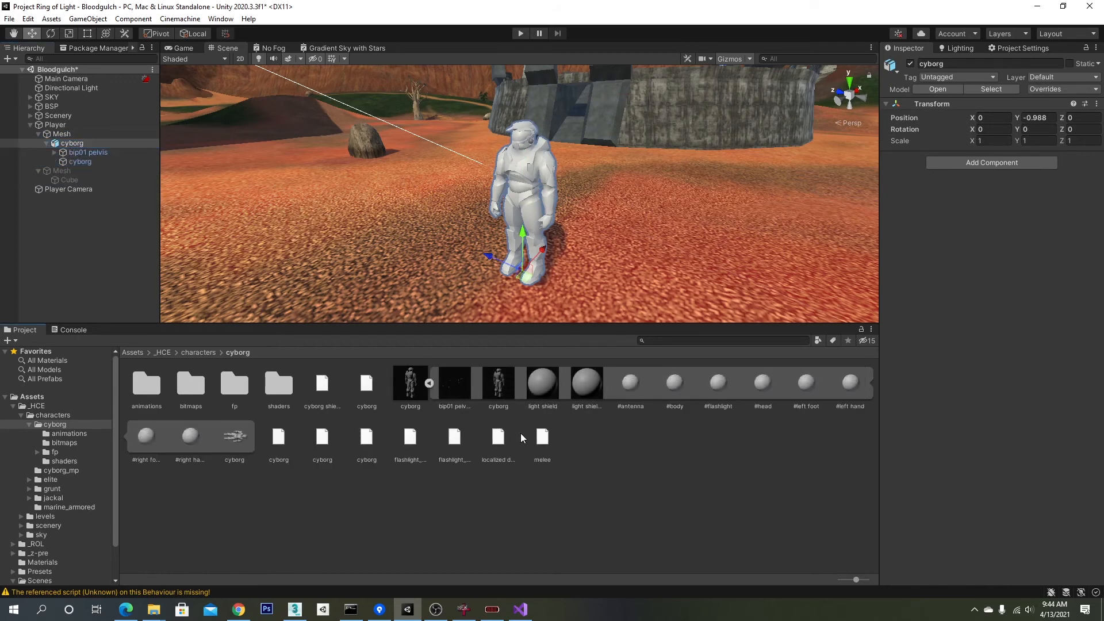
left_click(429, 383)
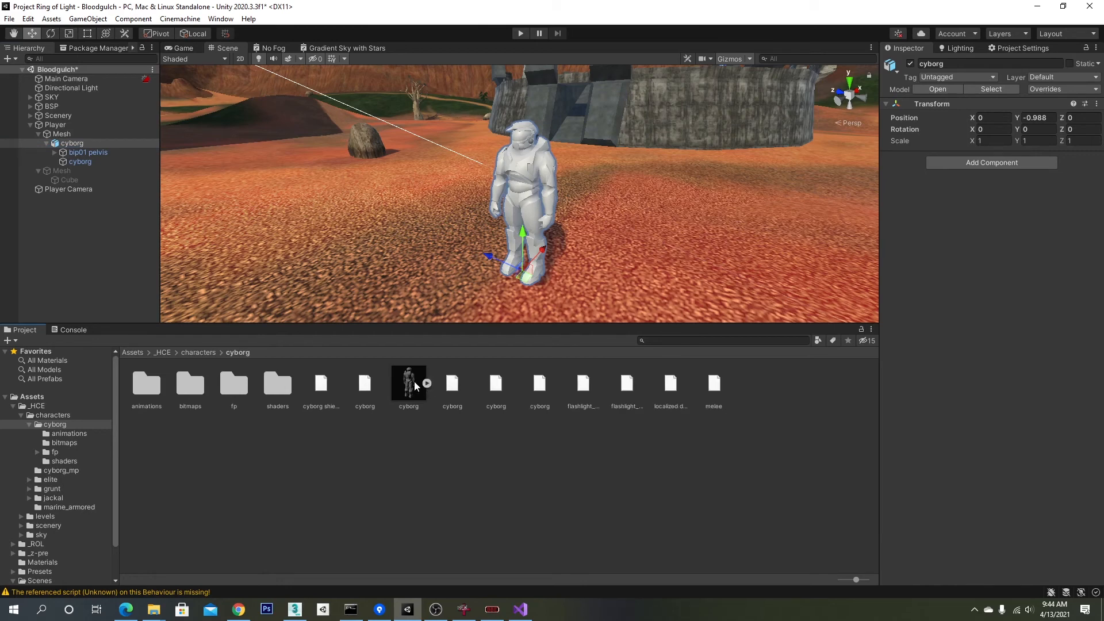
left_click(410, 384)
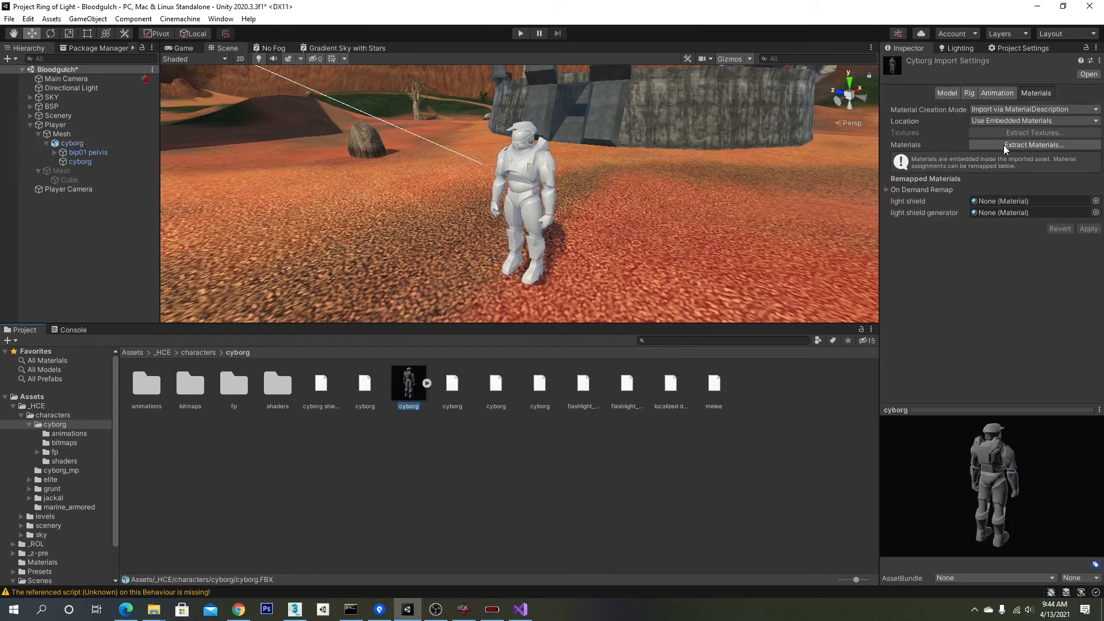
left_click(1037, 146)
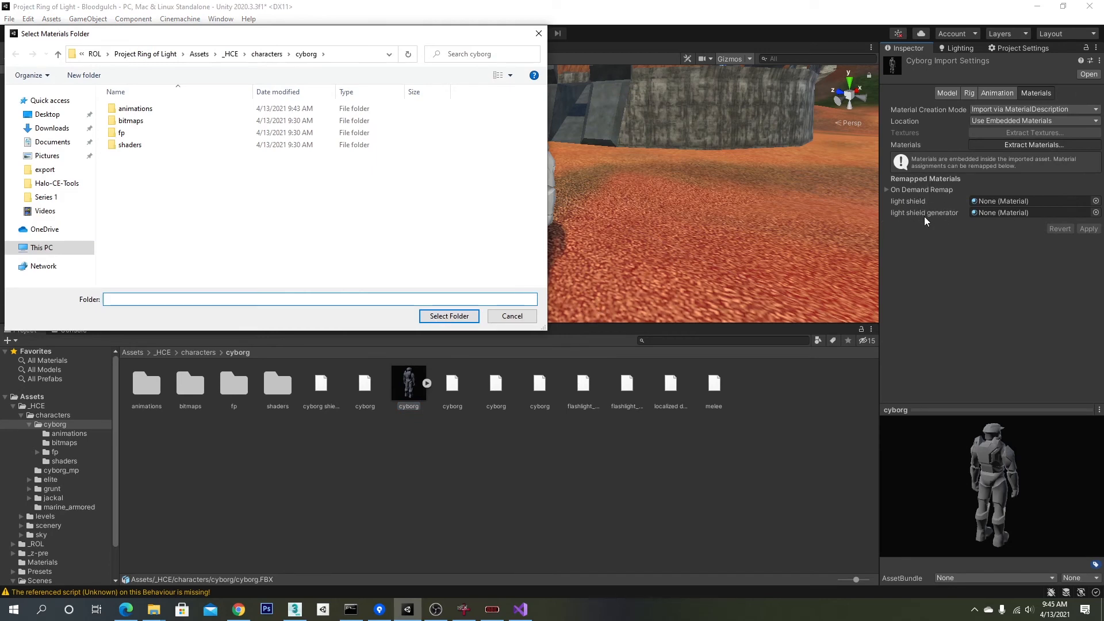
left_click(438, 316)
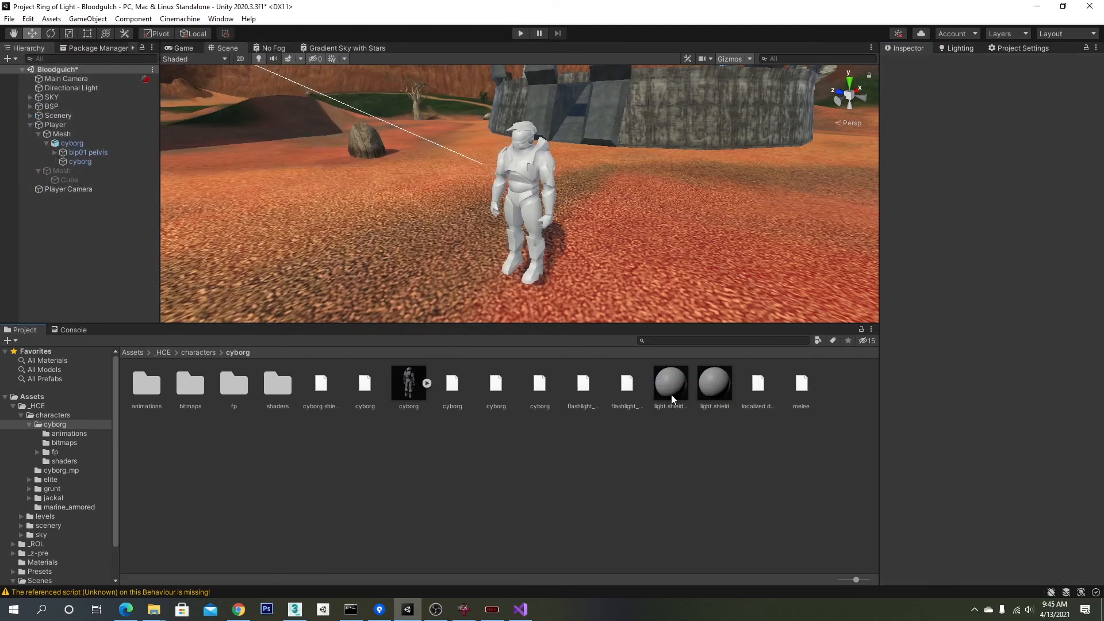
- Assign the gold cubemap mirror texture as the base map of the light shield generator material
left_click(671, 394)
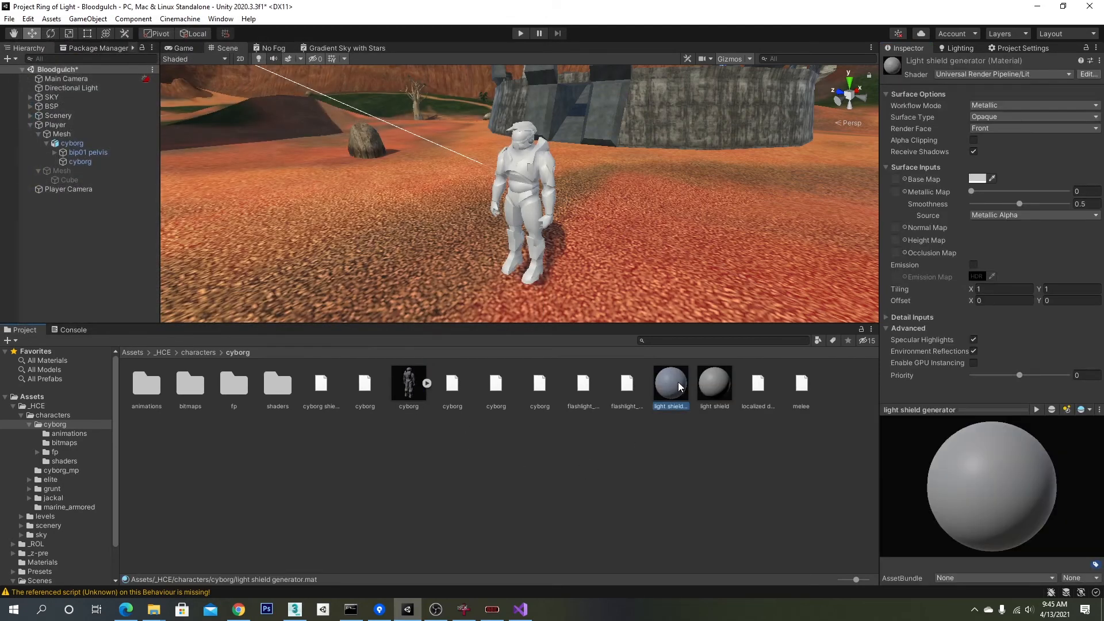
left_click(905, 178)
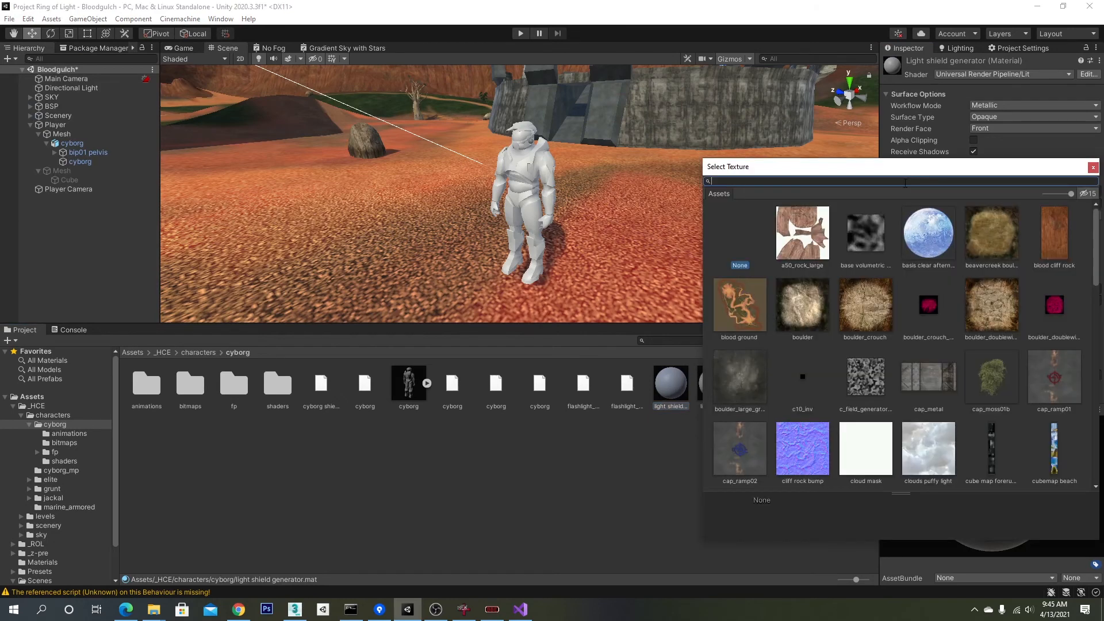
scroll(943, 305, "down", 5)
double_click(871, 344)
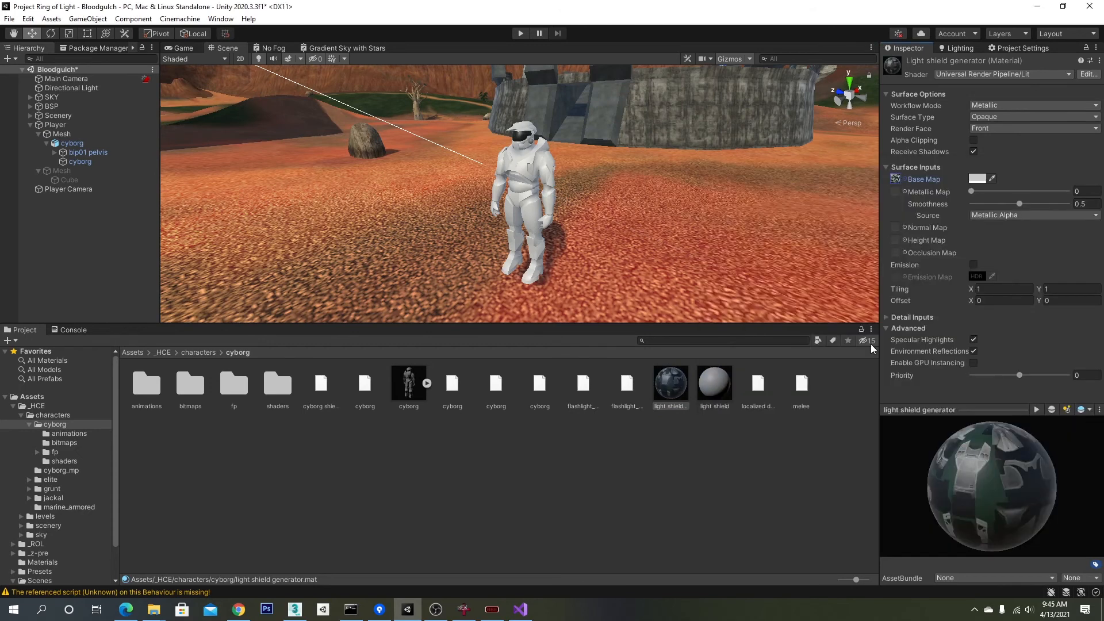
left_click(904, 179)
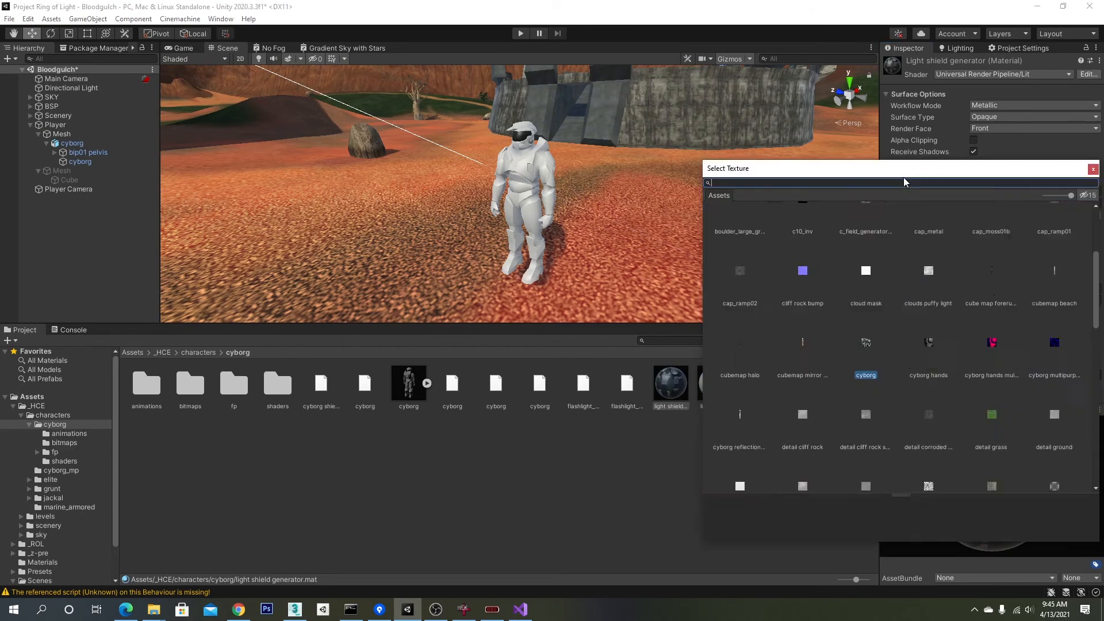
double_click(808, 339)
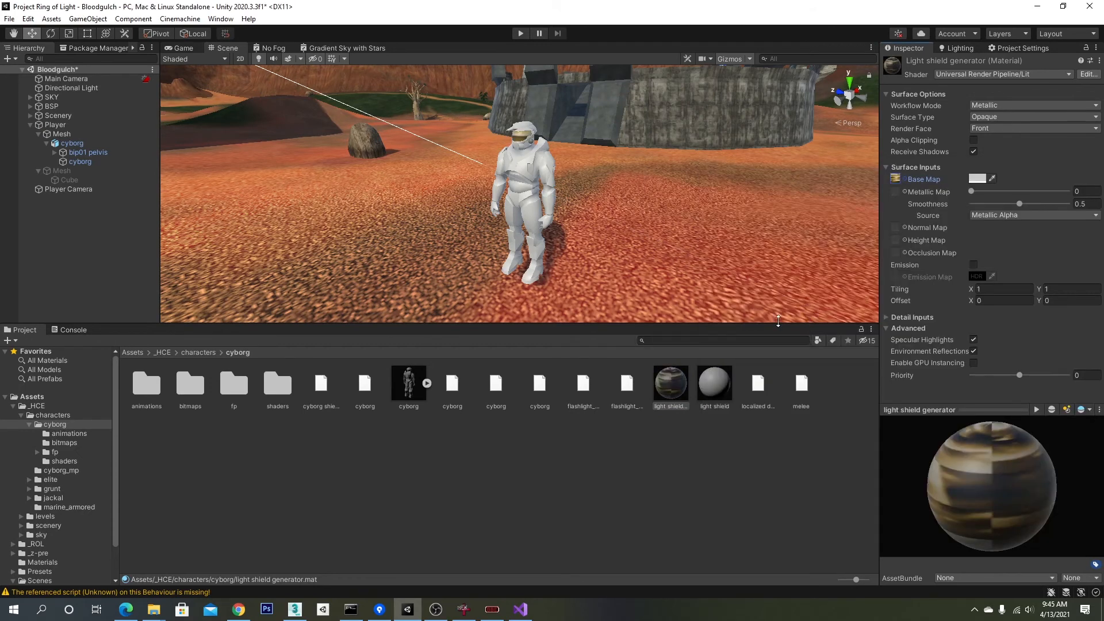
- Assign the cyborg texture as the base map of the light shield material
left_click(717, 395)
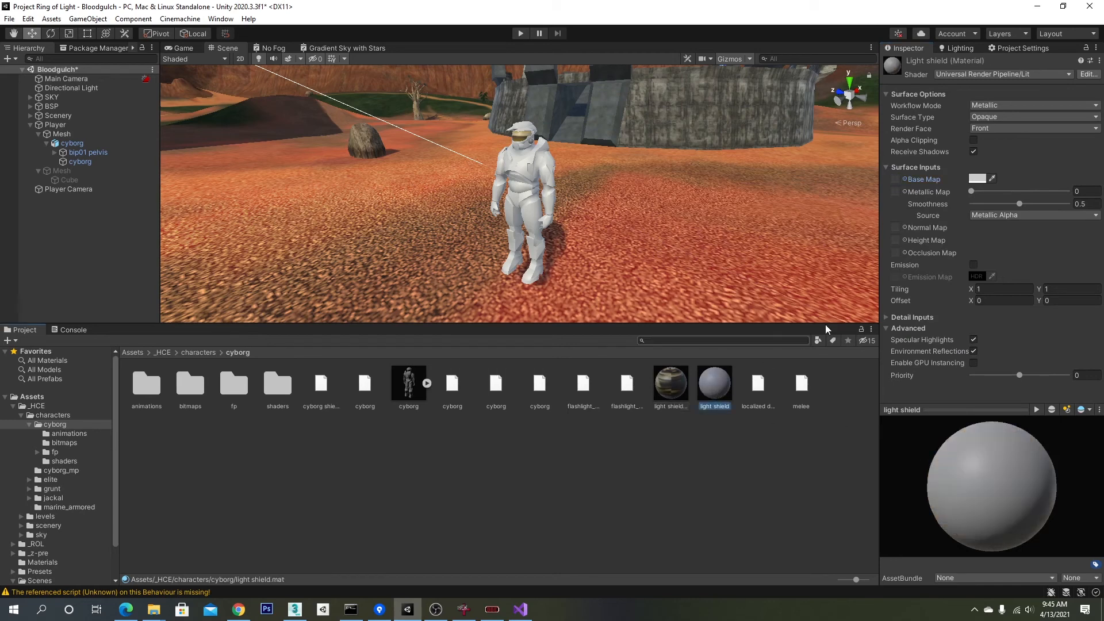
left_click(906, 179)
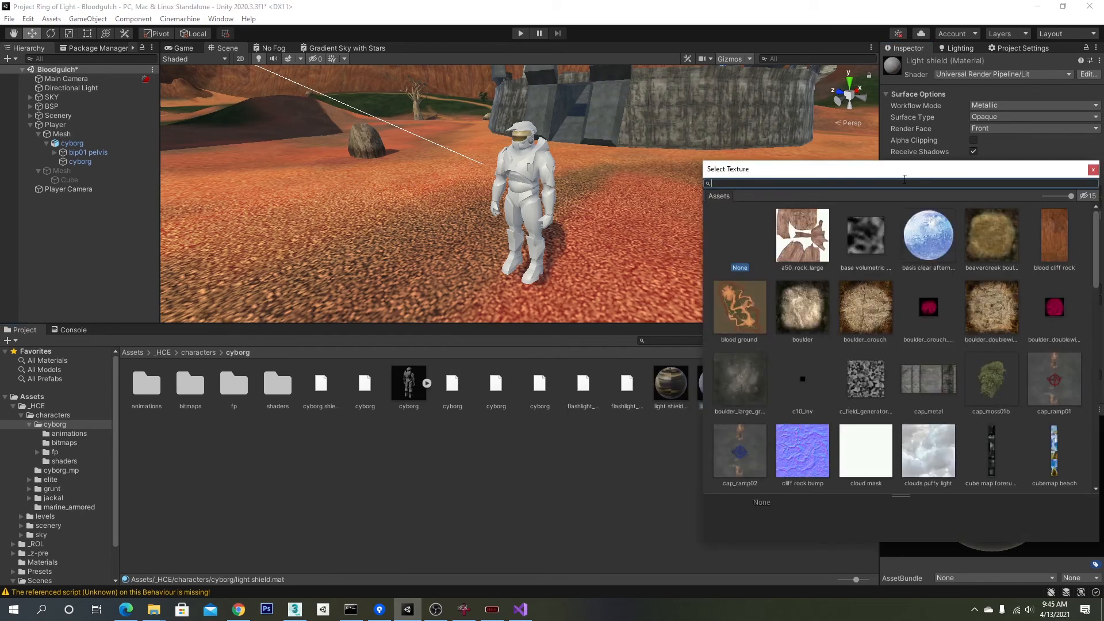
scroll(903, 281, "down", 5)
double_click(883, 337)
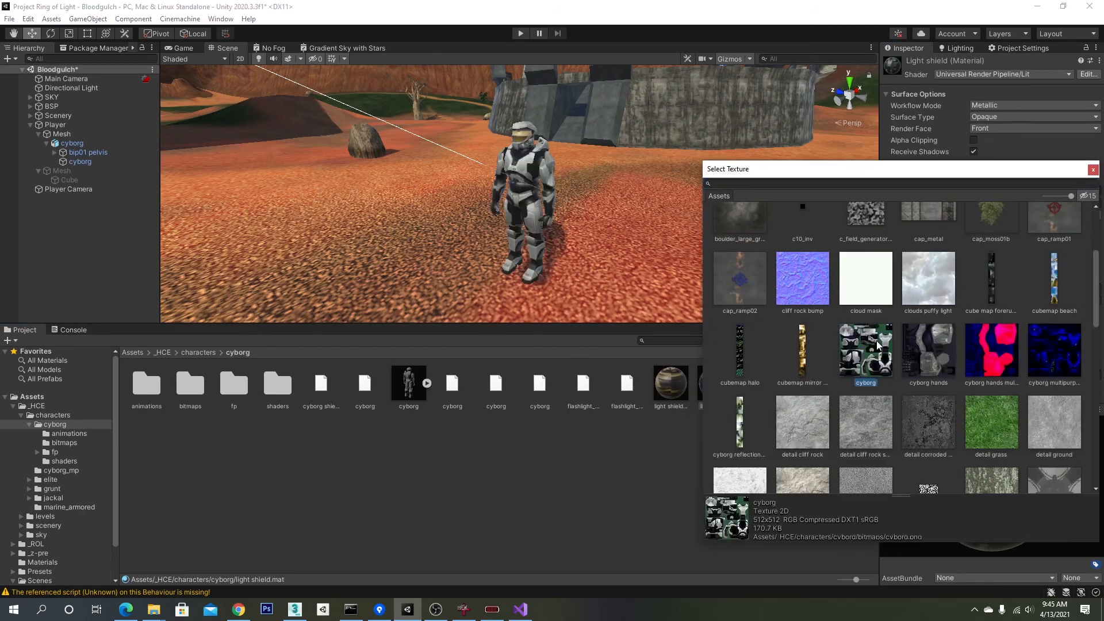
- Switch the light shield material to the Specular workflow and raise its smoothness to about 0.721
middle_click_drag(575, 214, 604, 214)
right_click_drag(604, 214, 518, 206)
scroll(572, 202, "down", 5)
middle_click_drag(518, 206, 512, 204)
scroll(514, 208, "up", 5)
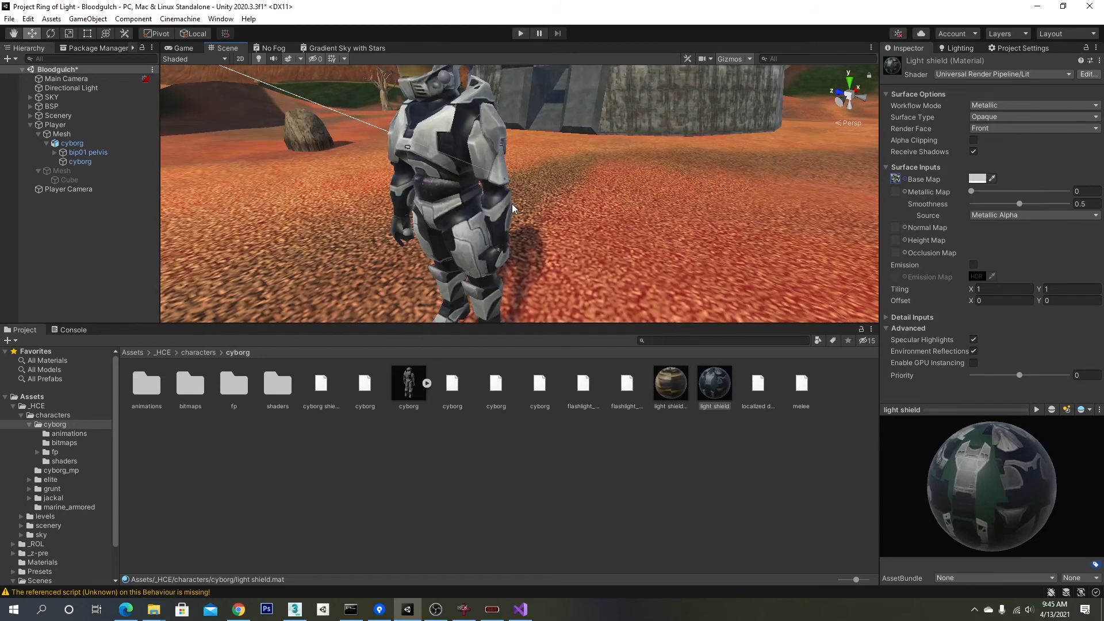
left_click_drag(514, 216, 573, 210, "alt")
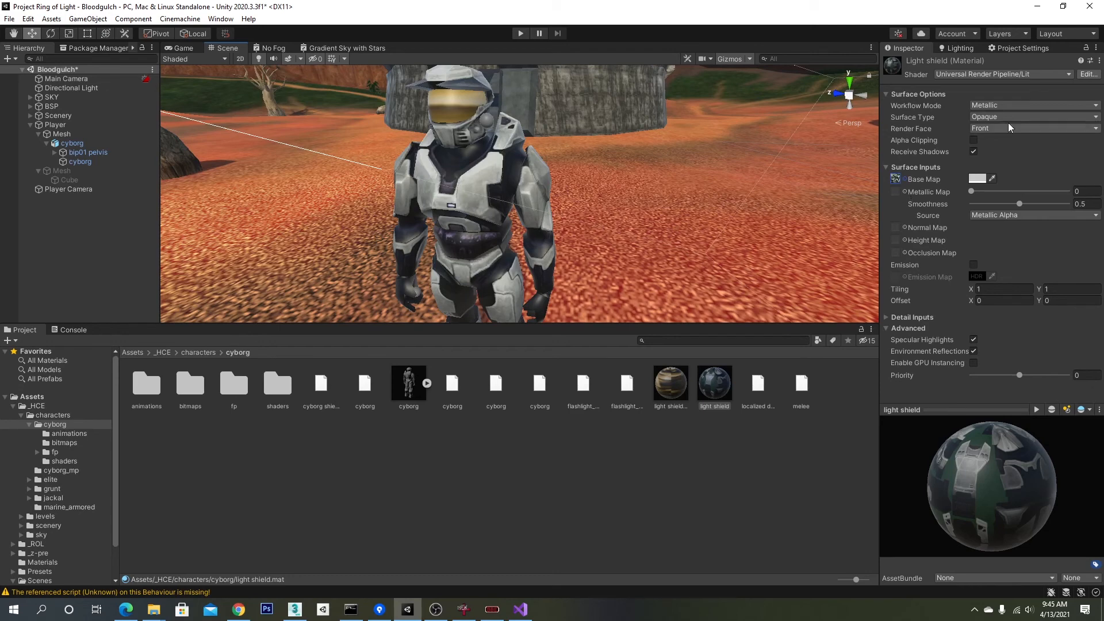
left_click(1003, 106)
left_click(989, 116)
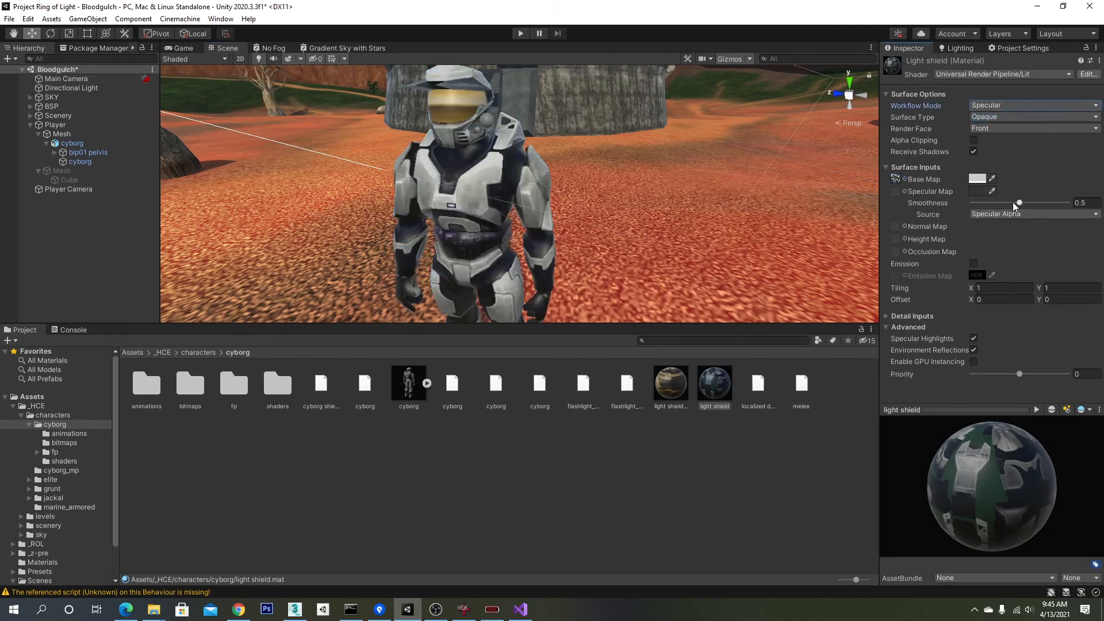
left_click_drag(1014, 203, 1041, 204)
- Examine the textured cyborg in the scene from several angles and distances to check its materials
right_click_drag(759, 198, 575, 198)
middle_click_drag(587, 224, 603, 190)
scroll(605, 189, "down", 4)
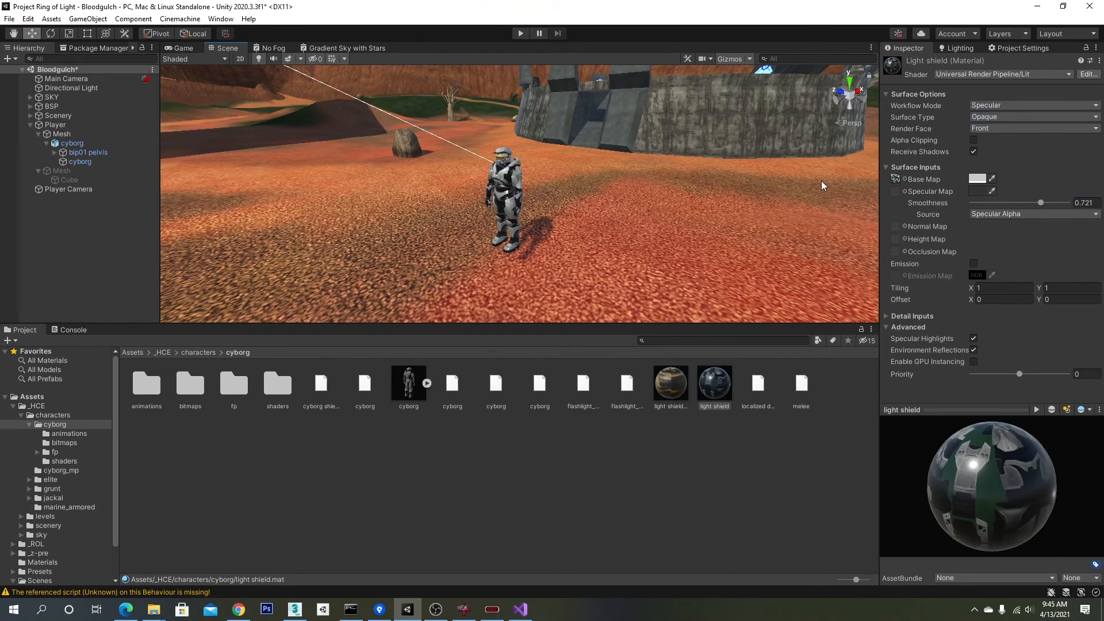
right_click_drag(639, 194, 664, 192)
middle_click_drag(627, 193, 667, 192)
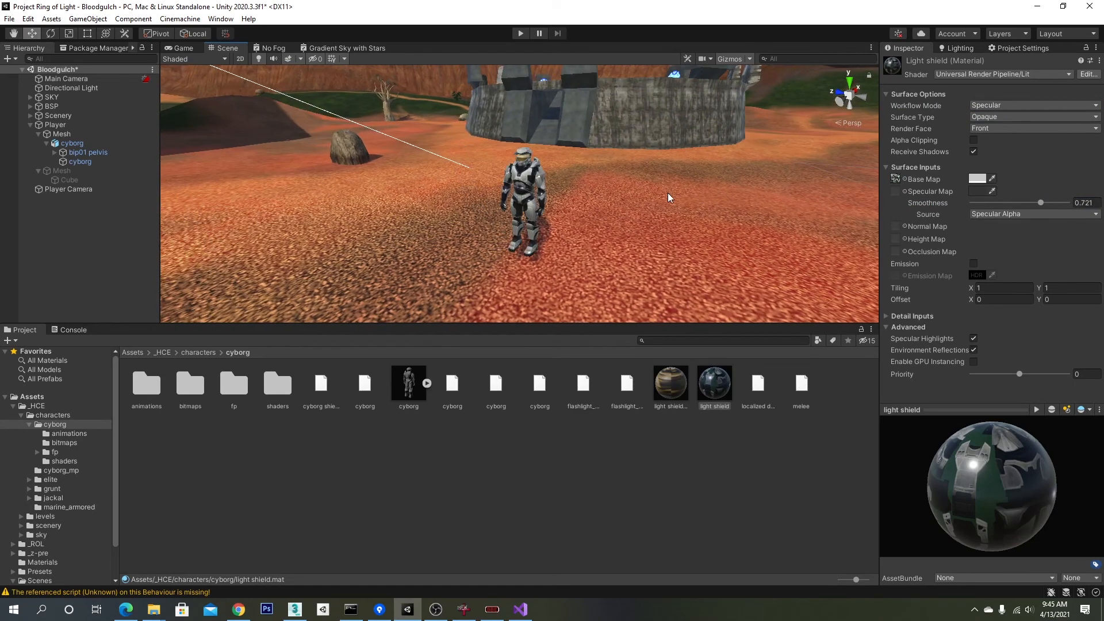
scroll(668, 193, "up", 4)
scroll(668, 194, "down", 4)
right_click_drag(669, 195, 789, 200)
middle_click_drag(610, 198, 408, 198)
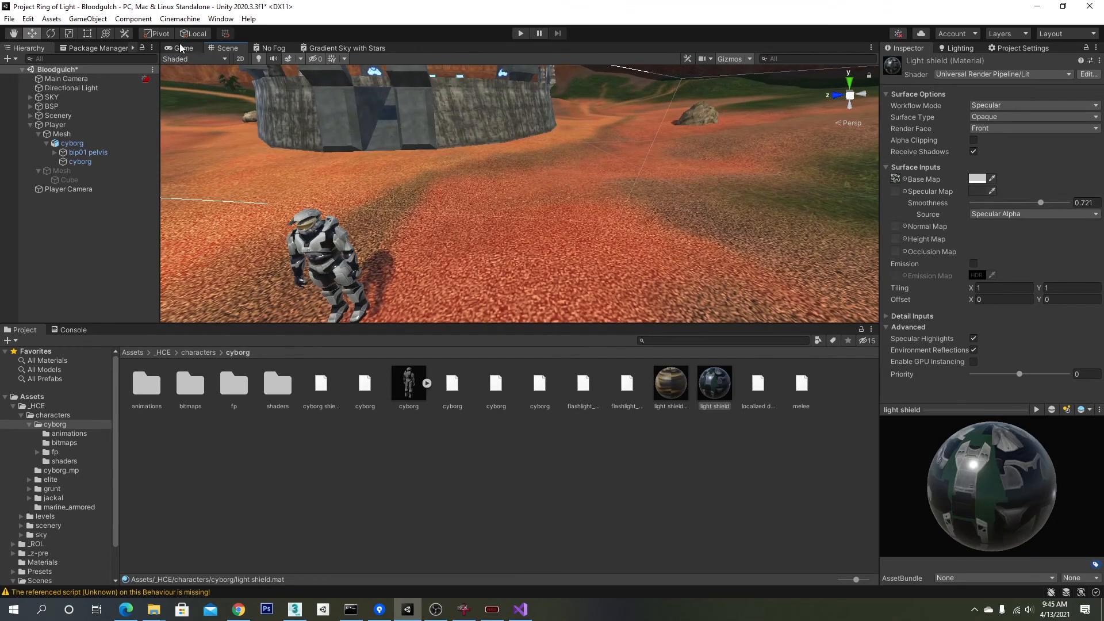
- Dock the Game view beside the Scene view, enlarge it, and start play mode
left_click_drag(178, 49, 790, 181)
left_click_drag(640, 161, 417, 172)
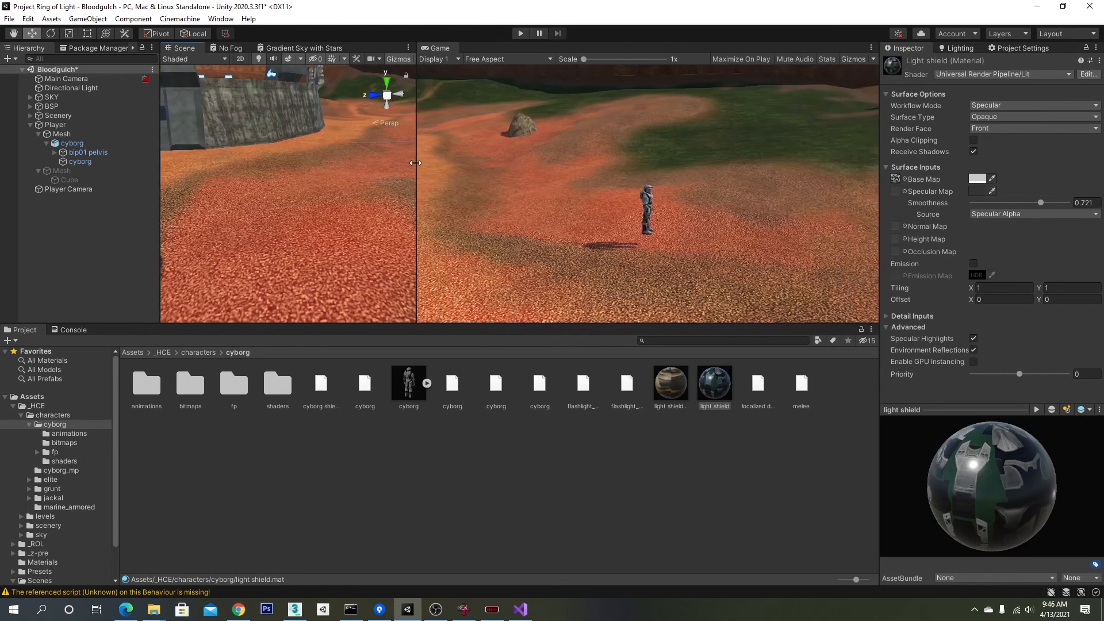
left_click(521, 33)
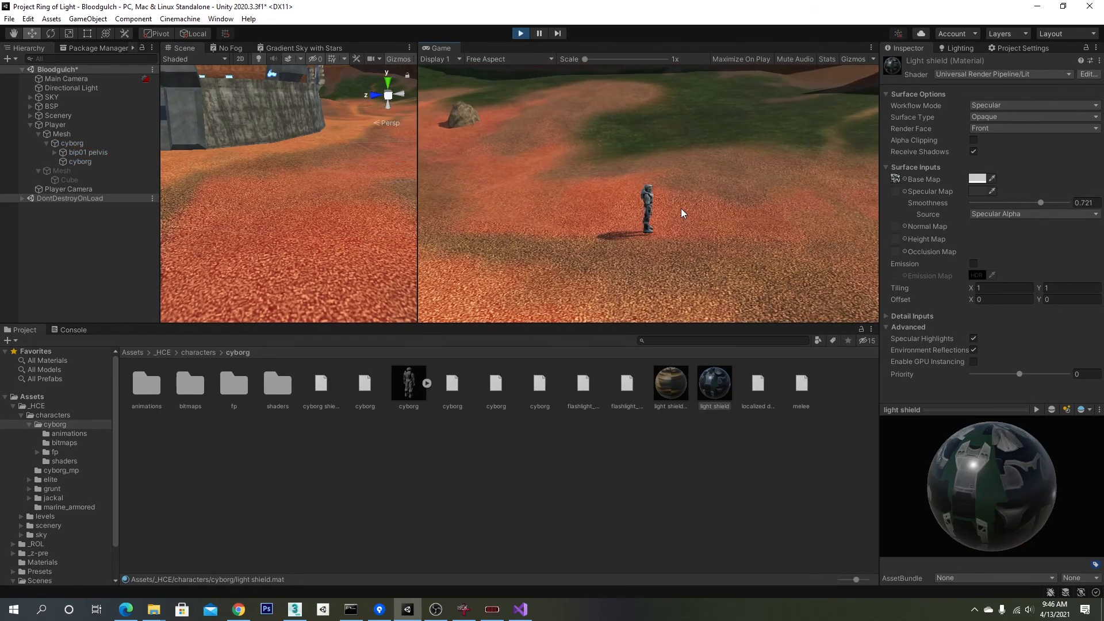
- Test the cyborg by running and jumping around the base, widen the Scene view, and stop play mode
key("s")
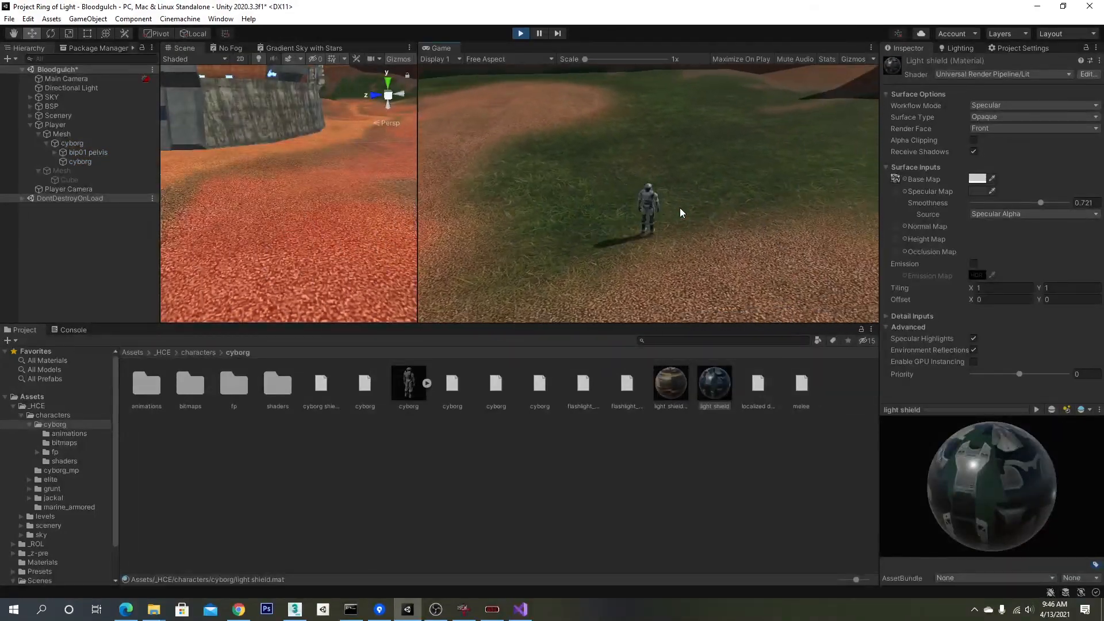
key("a")
key("a")
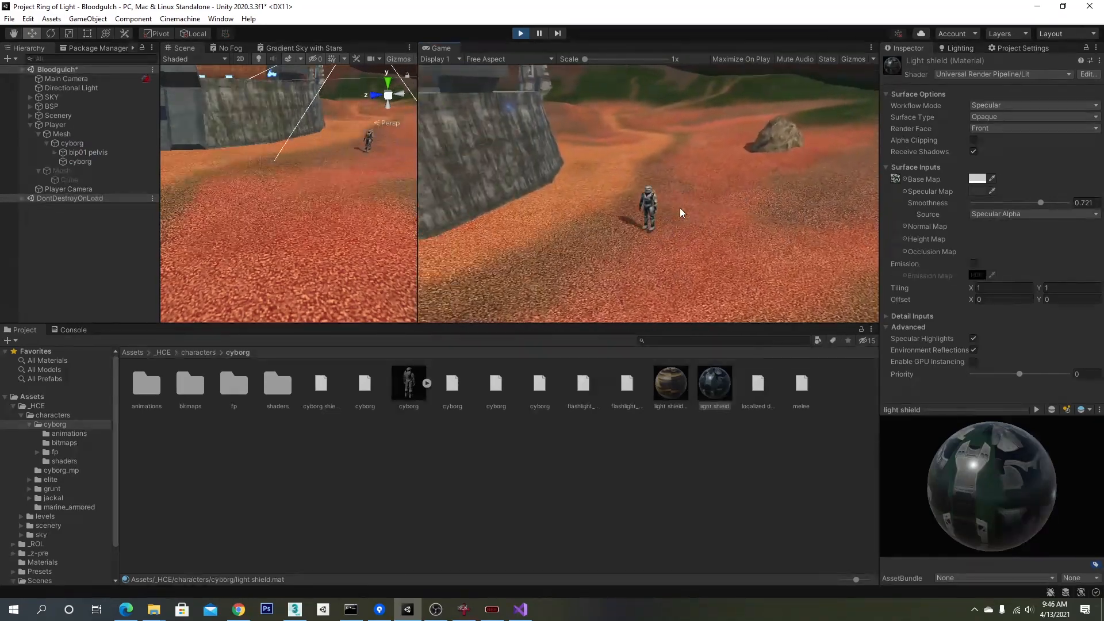
key("s")
key("s")
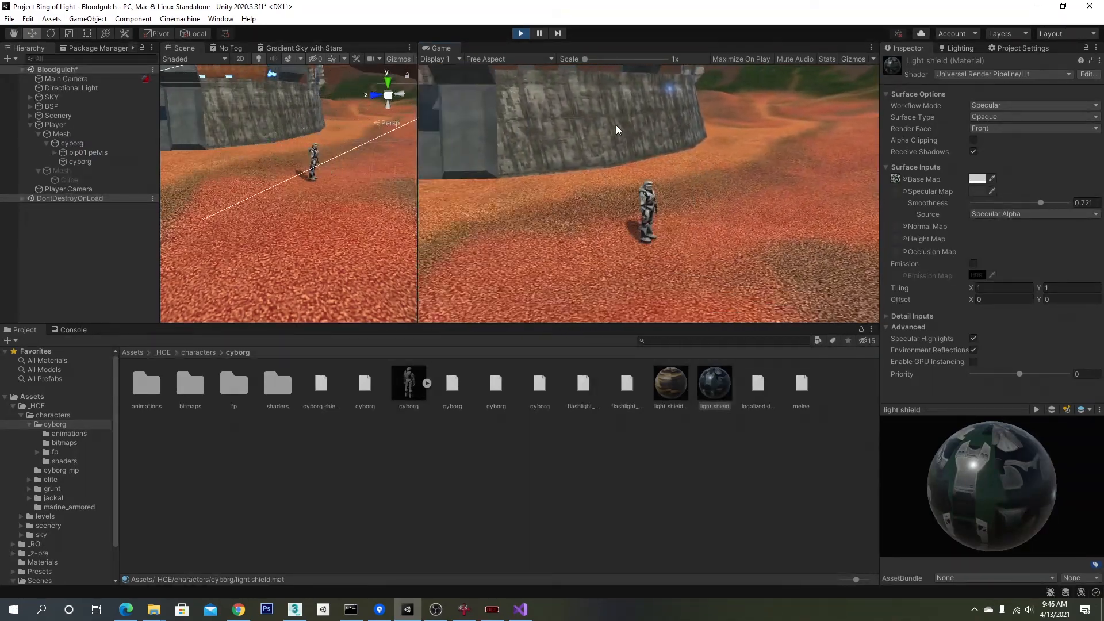
key("a")
key("w")
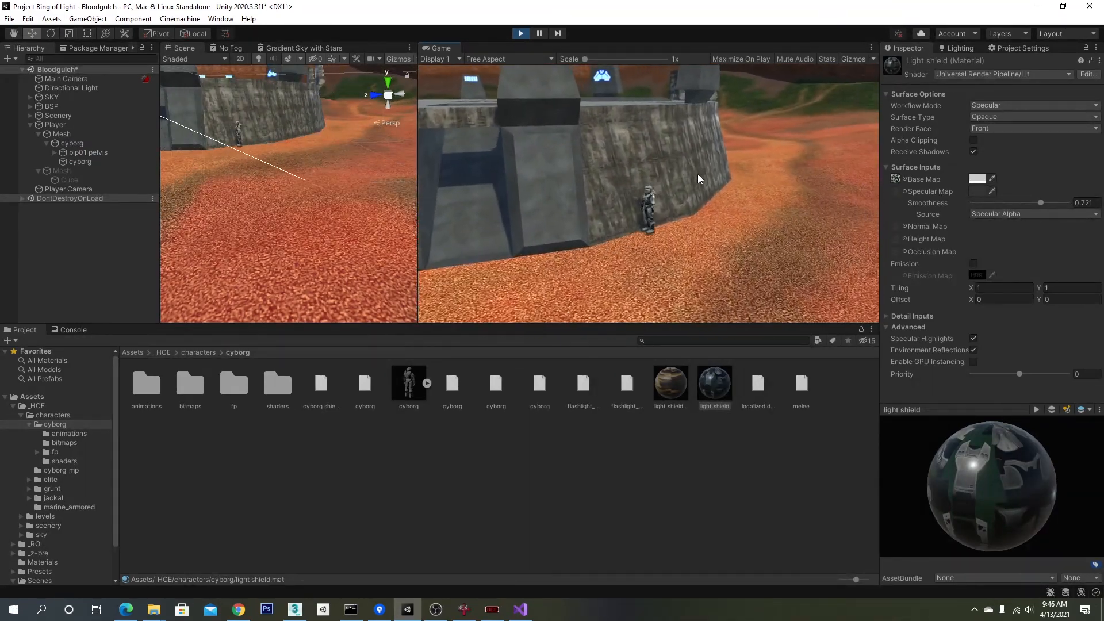
key("space")
key("w")
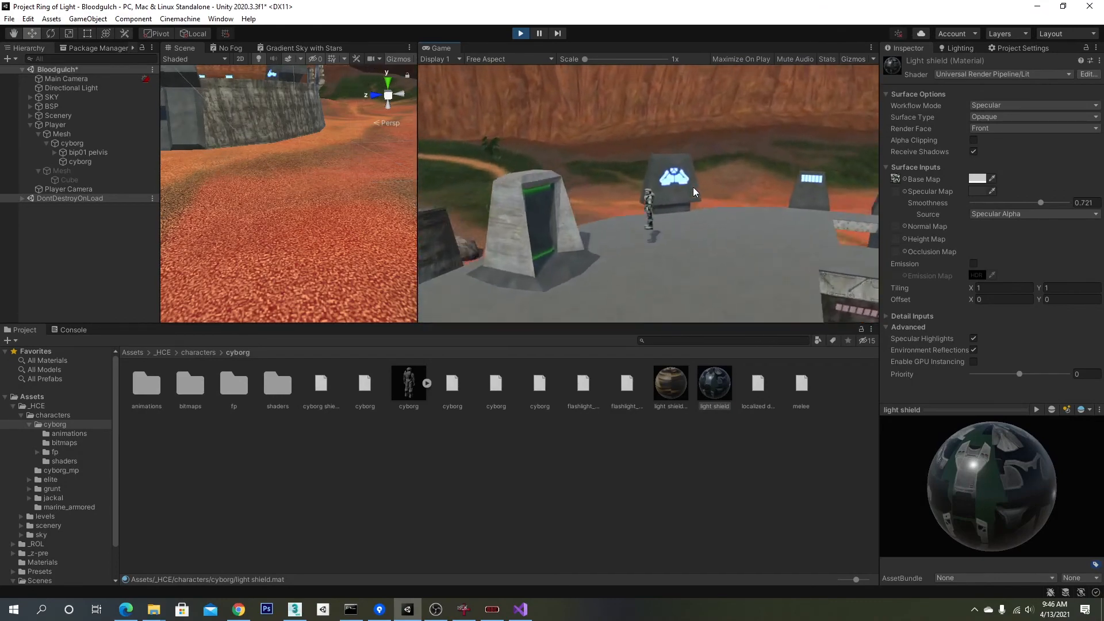
key("s")
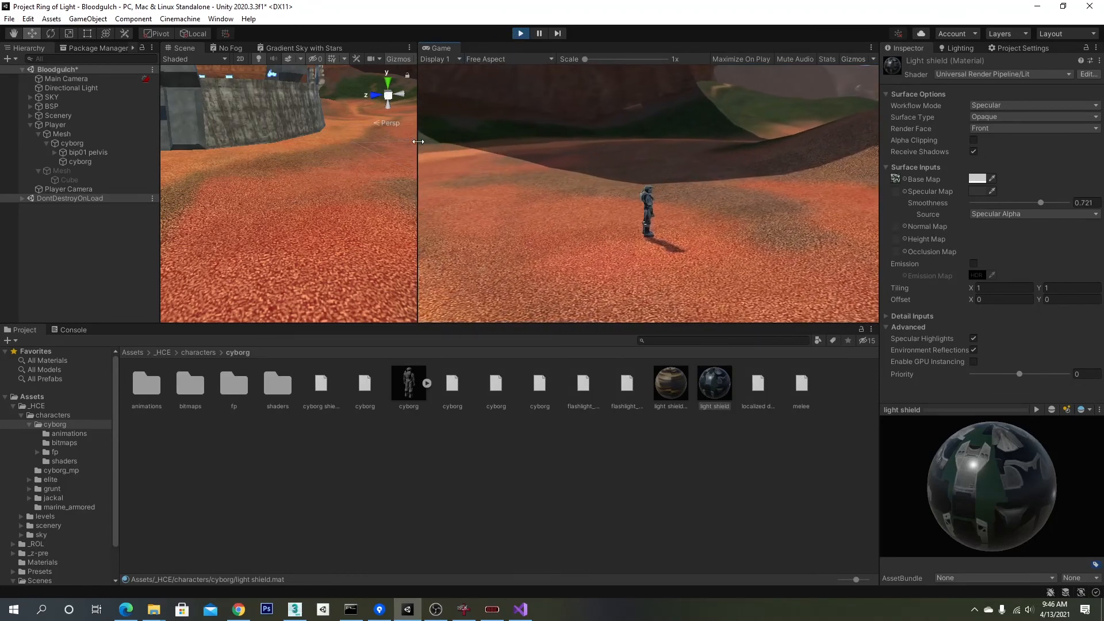
left_click_drag(417, 121, 500, 125)
left_click(524, 35)
- Reactivate the capsule Mesh object under Player to compare its facing direction with the cyborg
right_click_drag(410, 177, 254, 201)
left_click(76, 170)
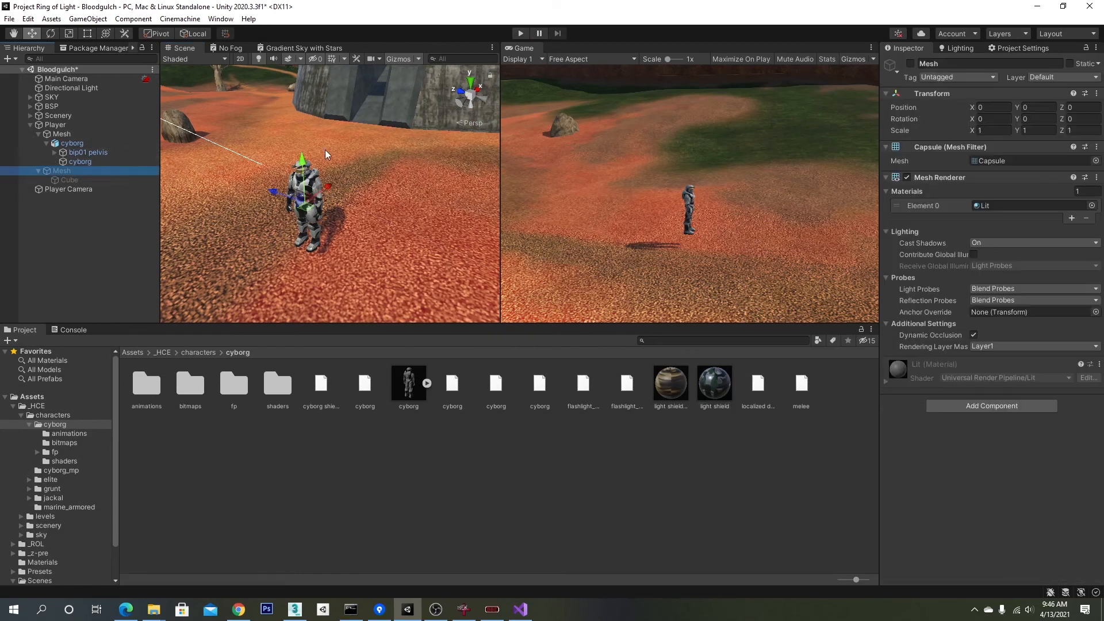
left_click(910, 63)
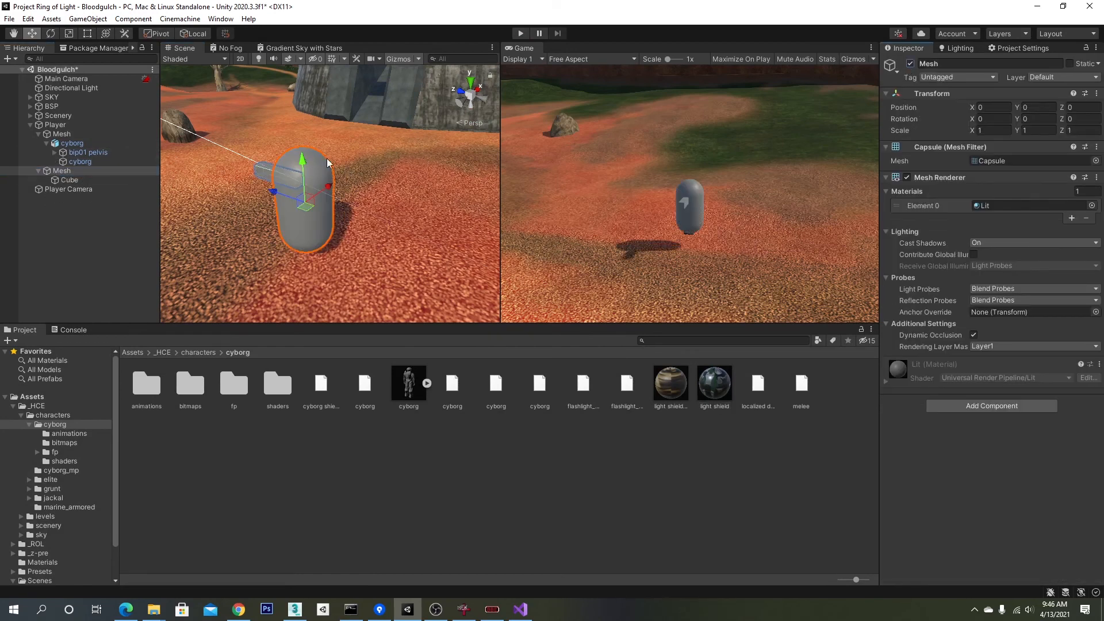
- Set the cyborg's Y position to -1 and its Y rotation to 90
left_click(71, 143)
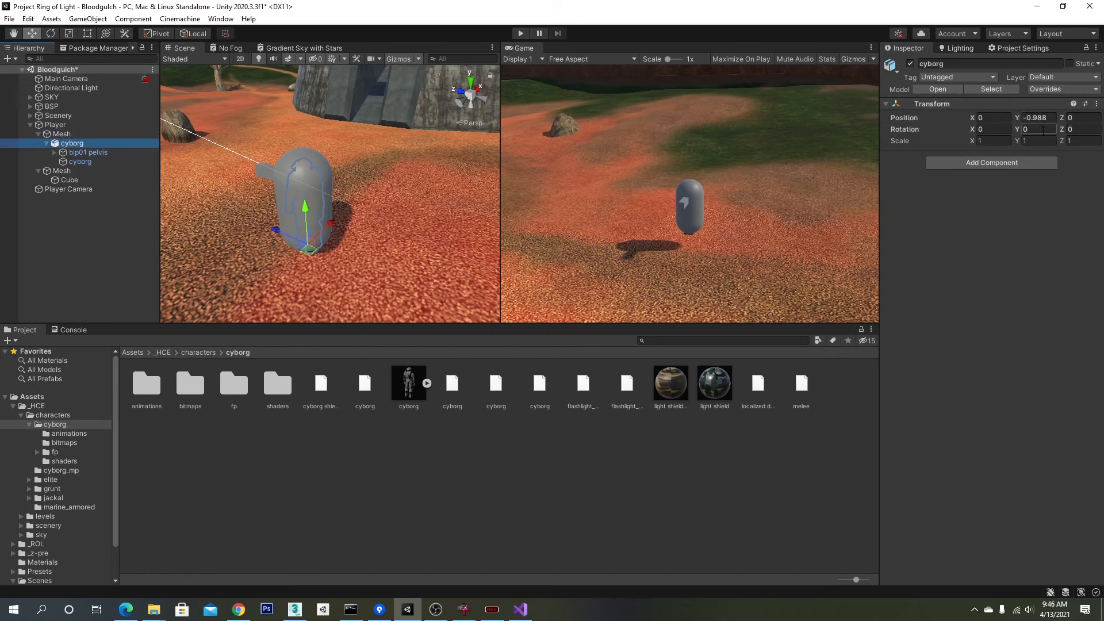
left_click(1046, 128)
left_click(1054, 119)
type("-1")
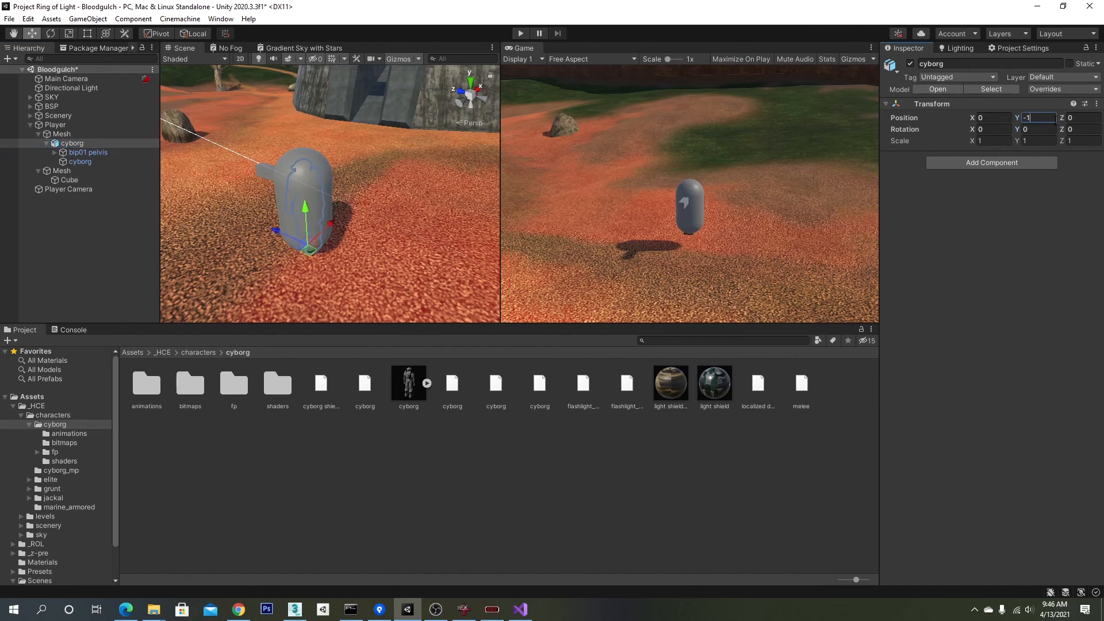
left_click(1033, 127)
type("90")
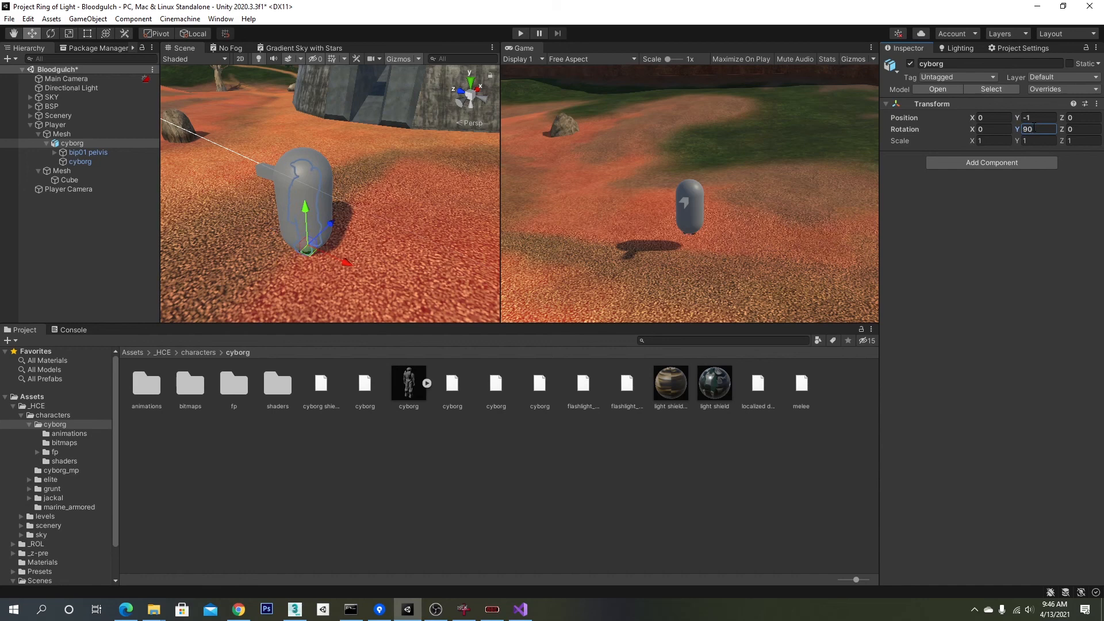
- Deactivate the capsule Mesh object under Player again and save the Bloodgulch scene
left_click(61, 171)
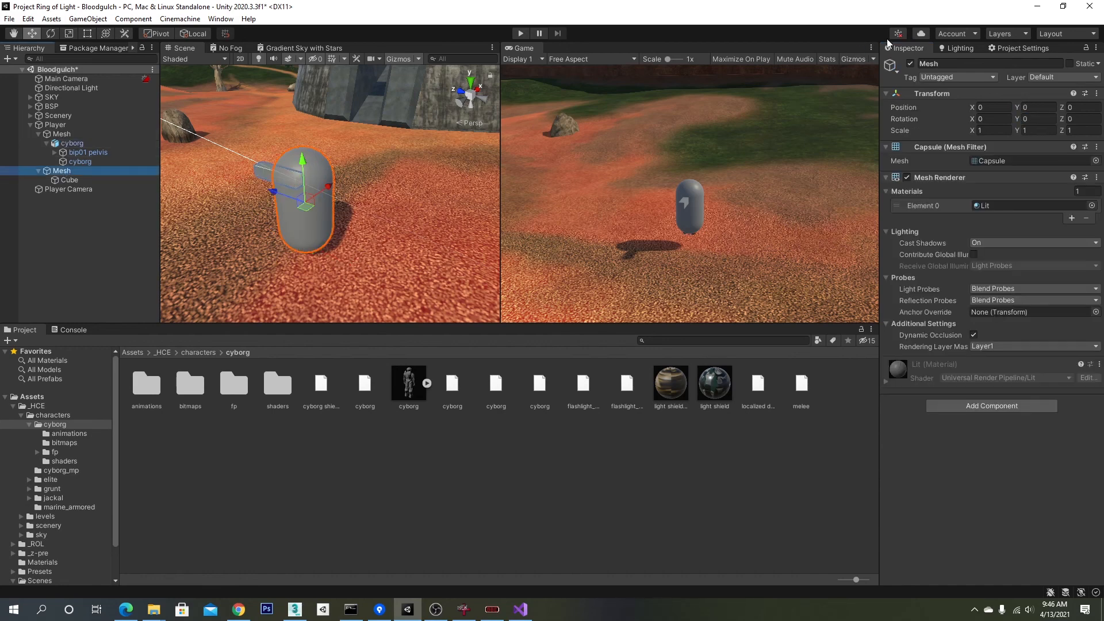
left_click(910, 63)
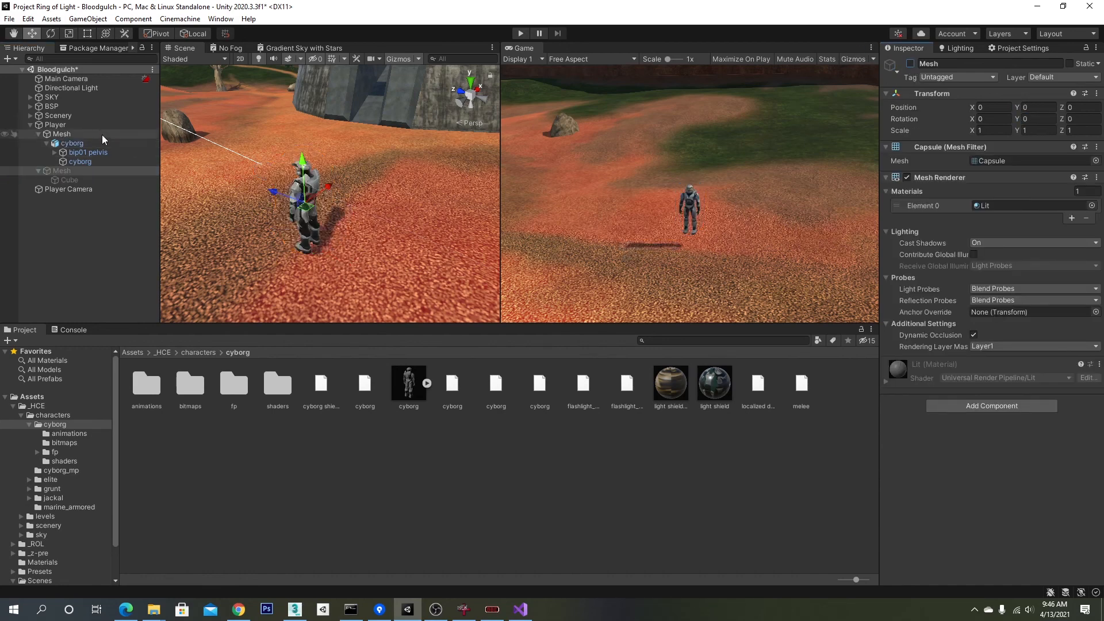
left_click(78, 179)
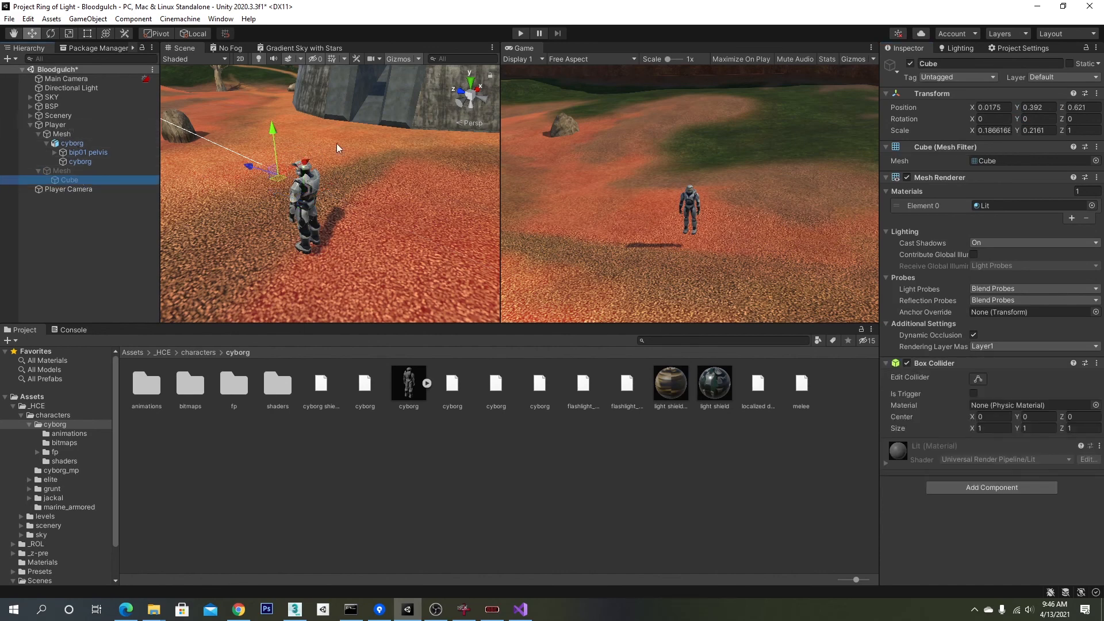
key("ctrl+s")
- Test the realigned cyborg in play mode by moving forward and backward, and widen the Game view
left_click(522, 33)
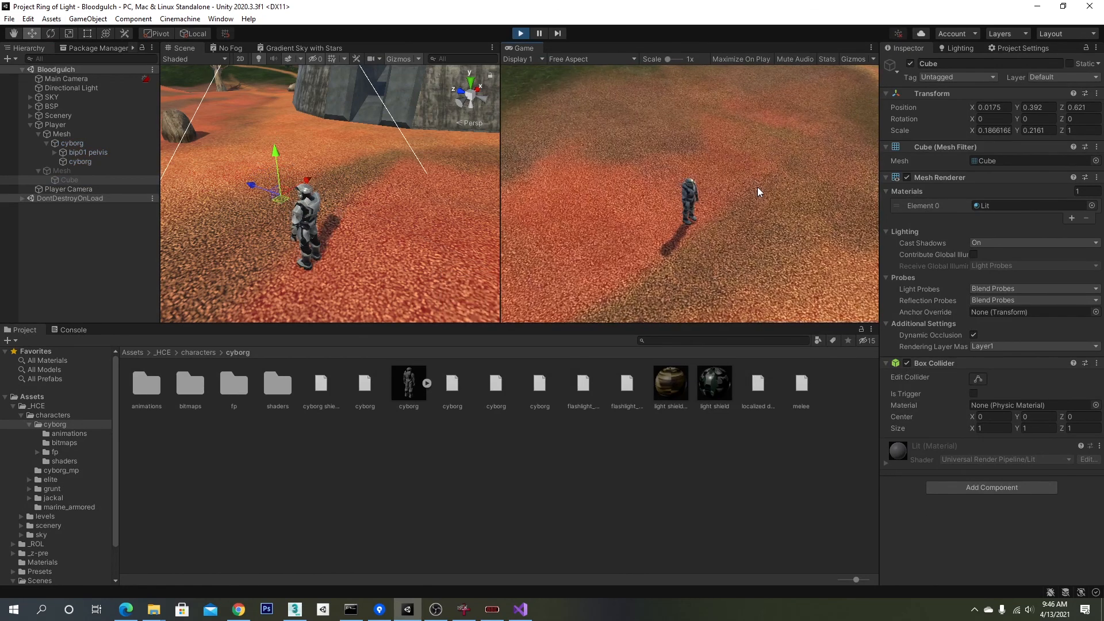
key("w")
key("s")
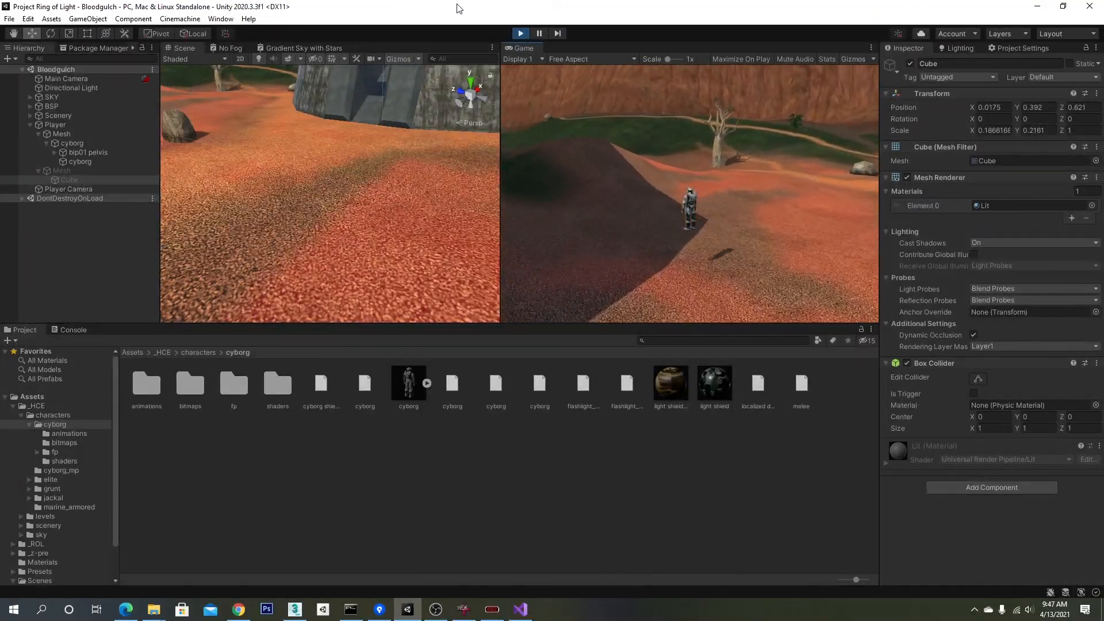
left_click_drag(501, 164, 366, 161)
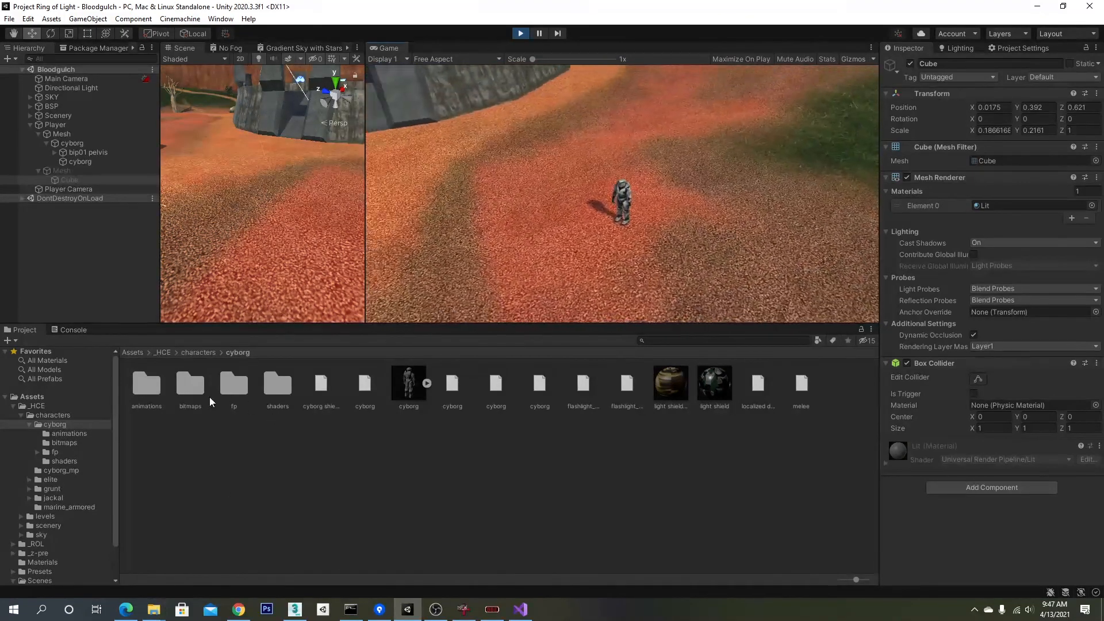
- Examine the cyborg multipurpose texture in the bitmaps folder by previewing its red, green, blue, alpha and combined RGB channels
double_click(179, 387)
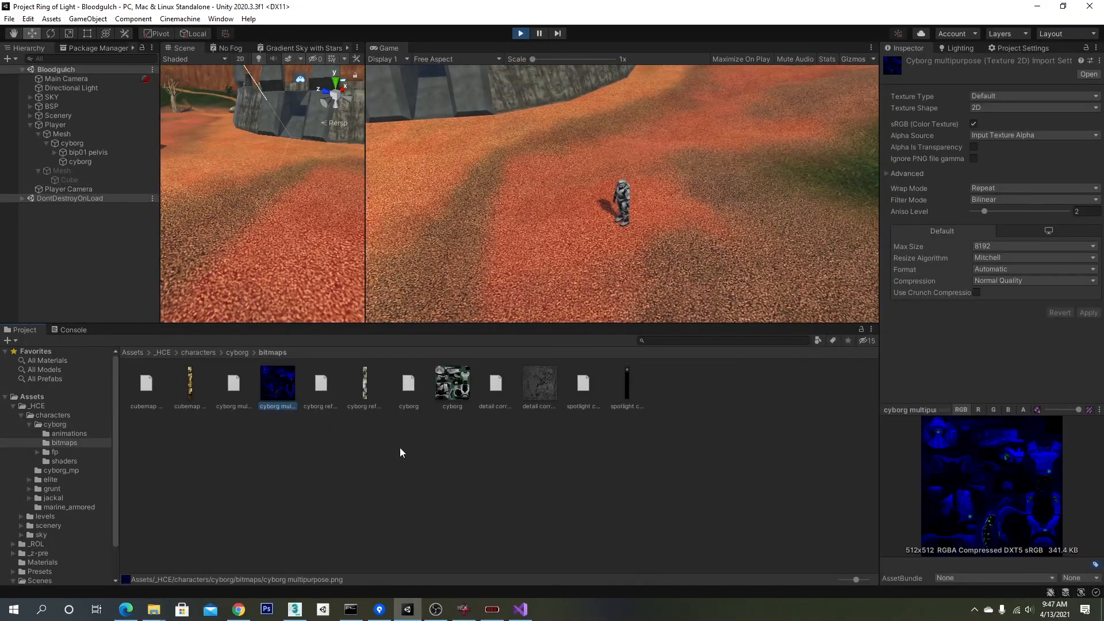
left_click(978, 411)
left_click(992, 410)
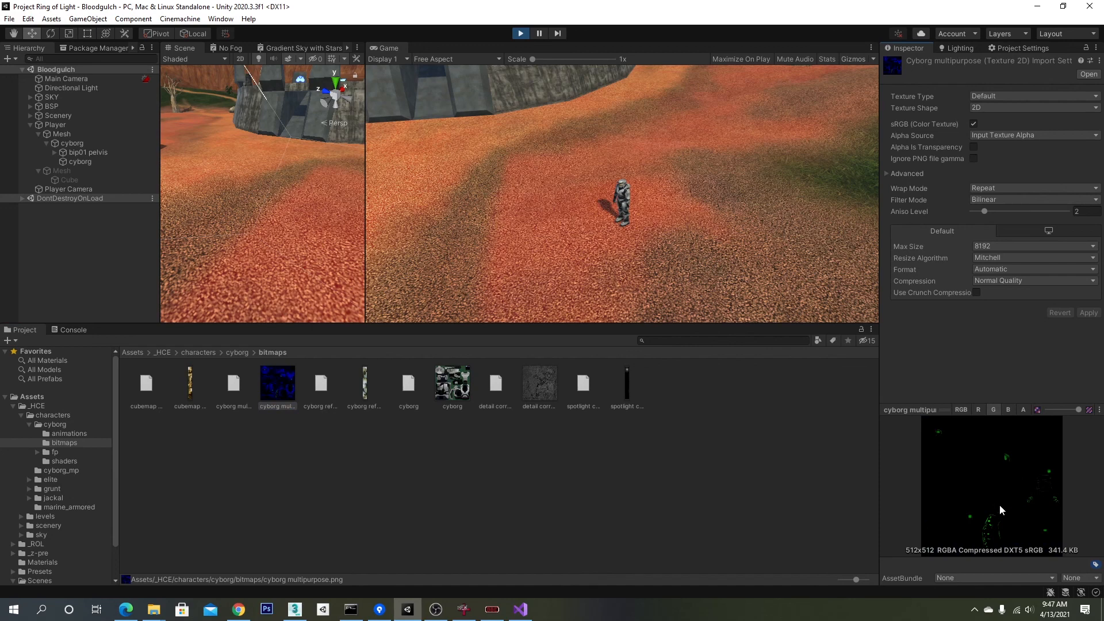
left_click(1008, 410)
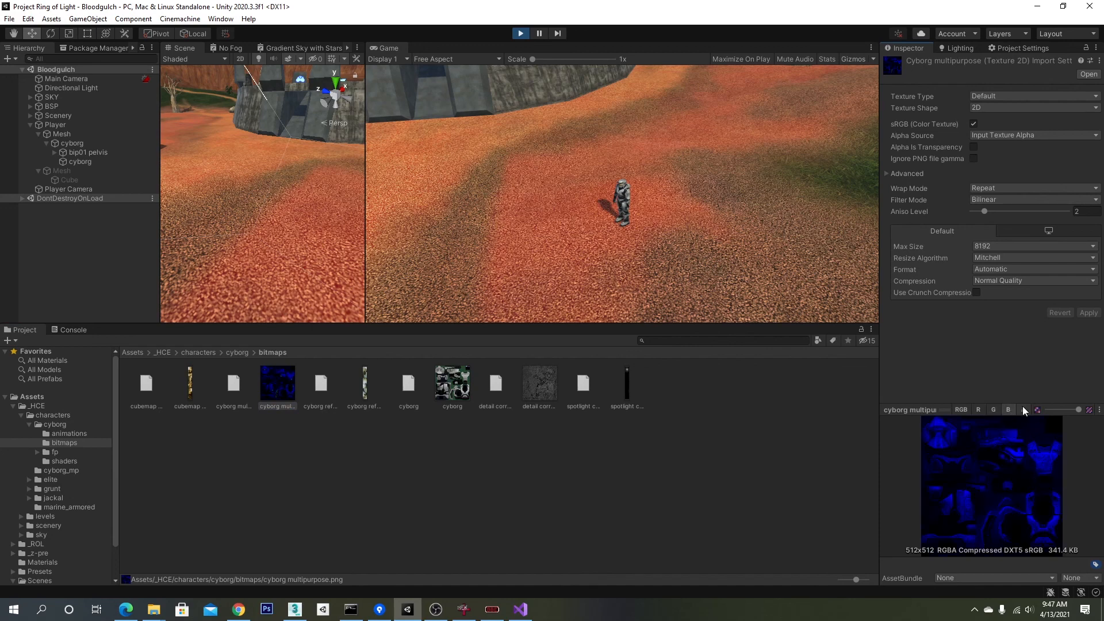
left_click(1023, 410)
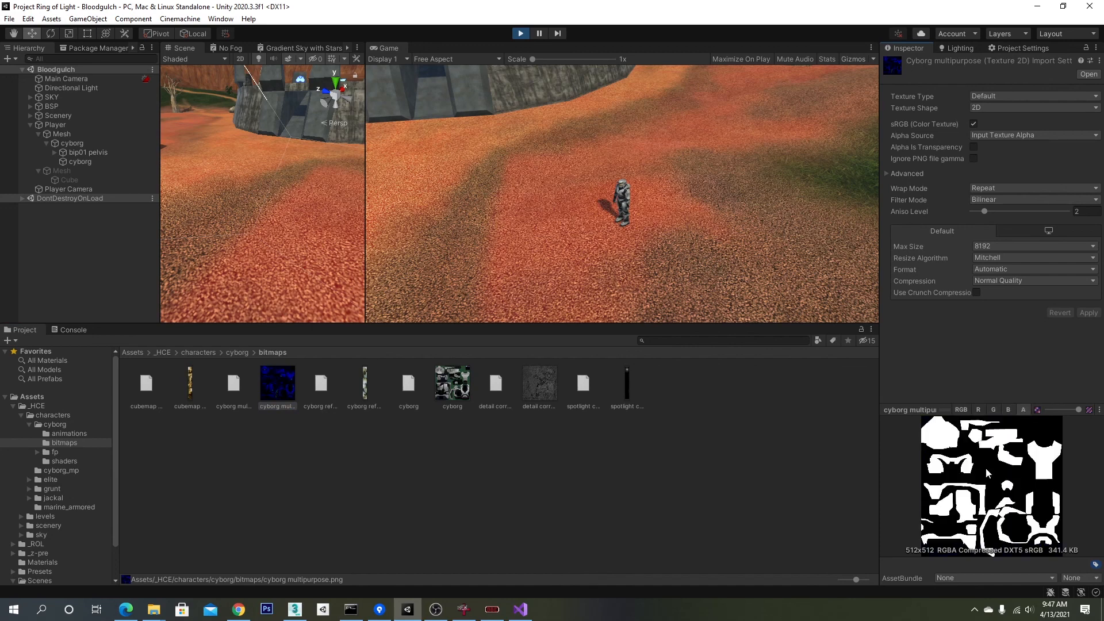
left_click(981, 409)
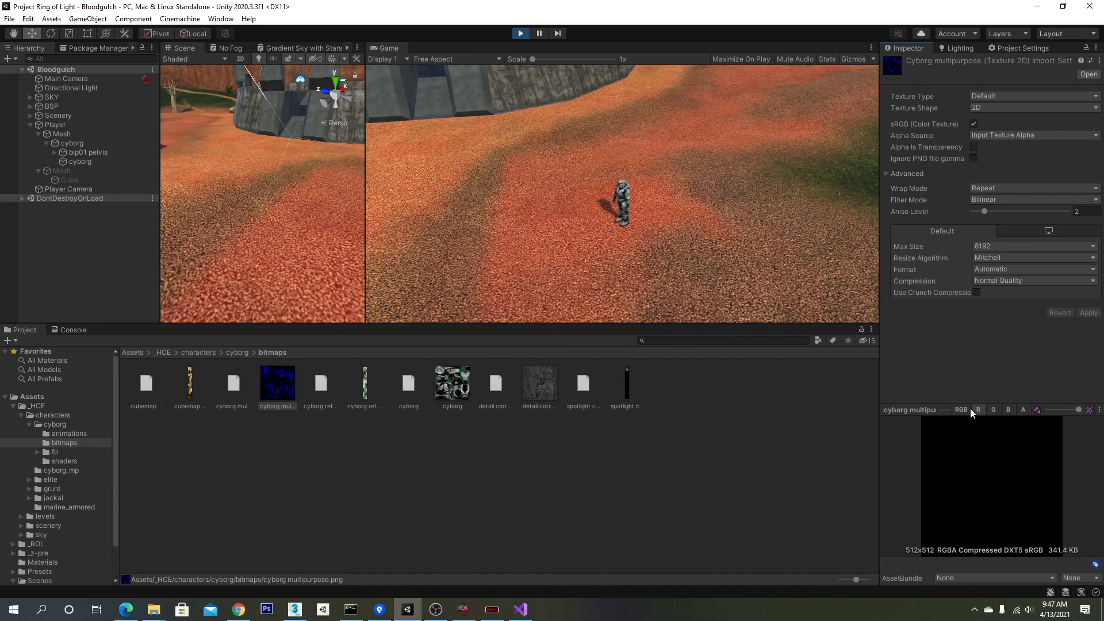
left_click(962, 409)
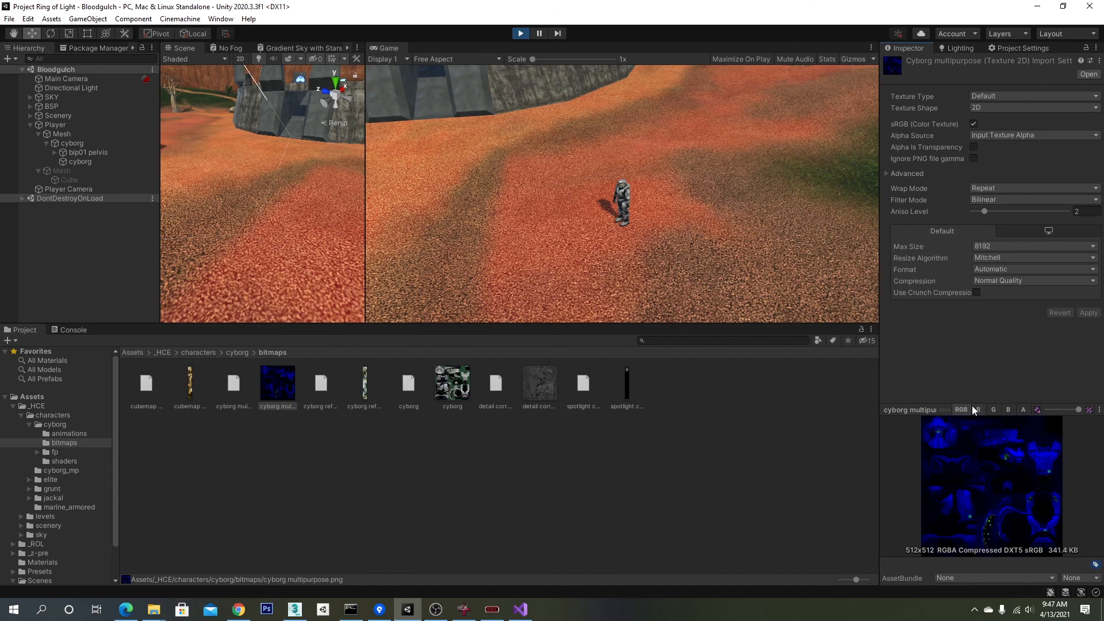